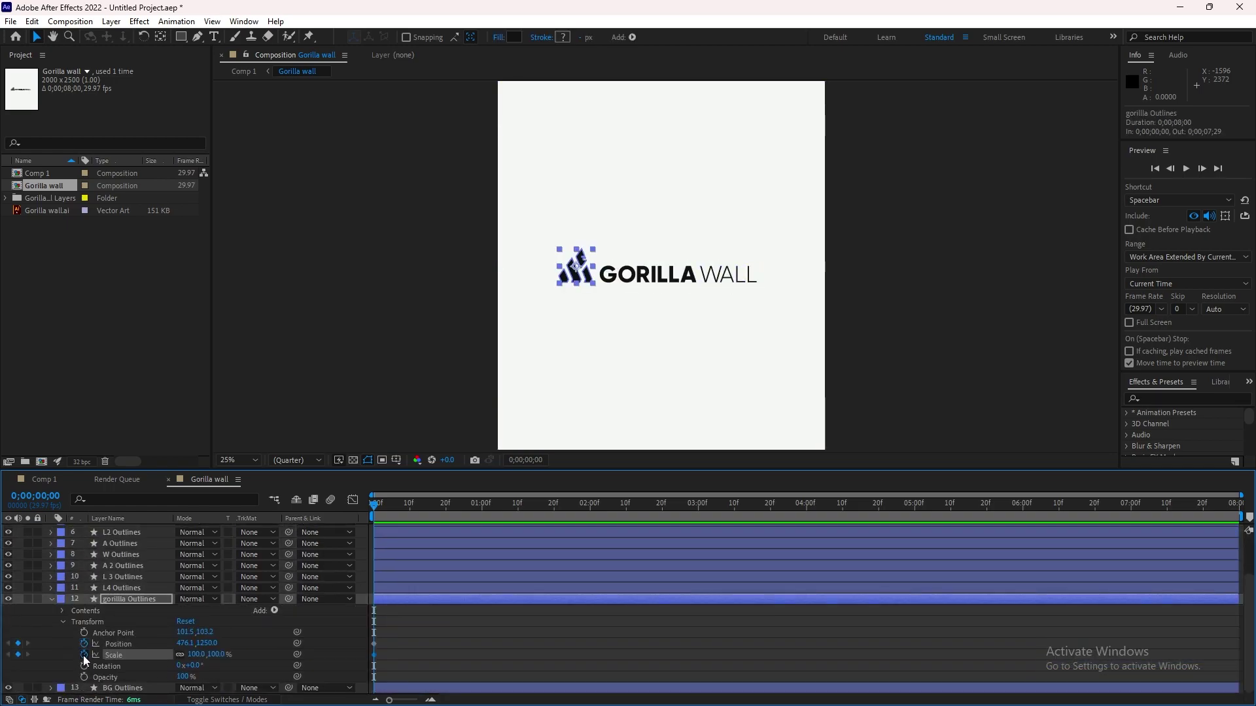
Centre the gorilla icon in the comp, using rulers and a vertical guide.
left_click_drag(593, 279, 613, 280)
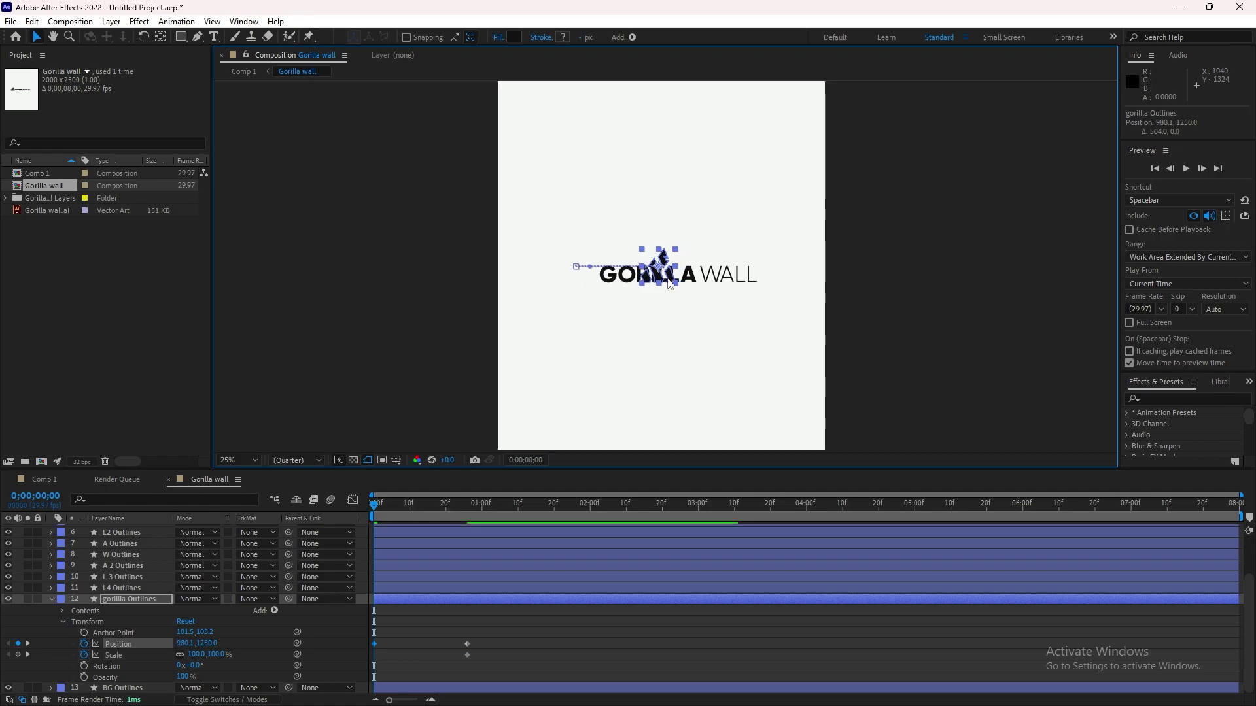
key("ctrl+r")
left_click_drag(218, 241, 237, 241)
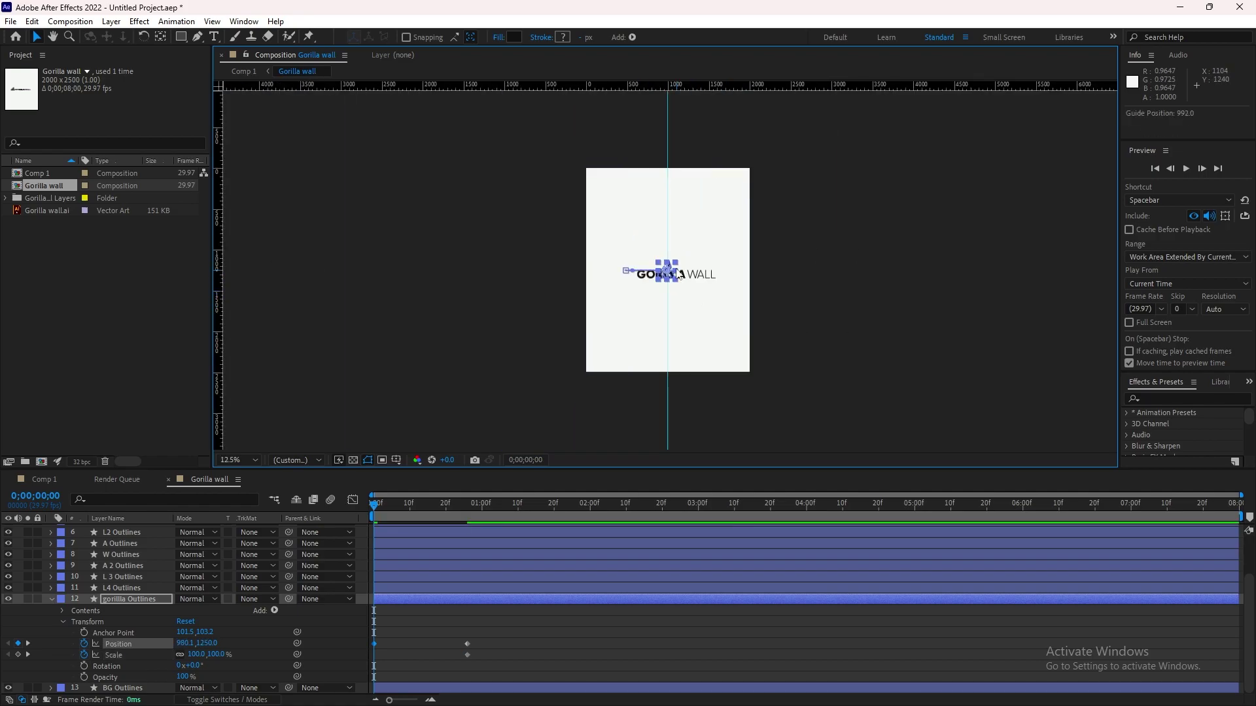
Make the icon start at 3073% scale and shrink to 100% at frame 13.
left_click_drag(374, 644, 421, 644)
left_click_drag(197, 655, 752, 661)
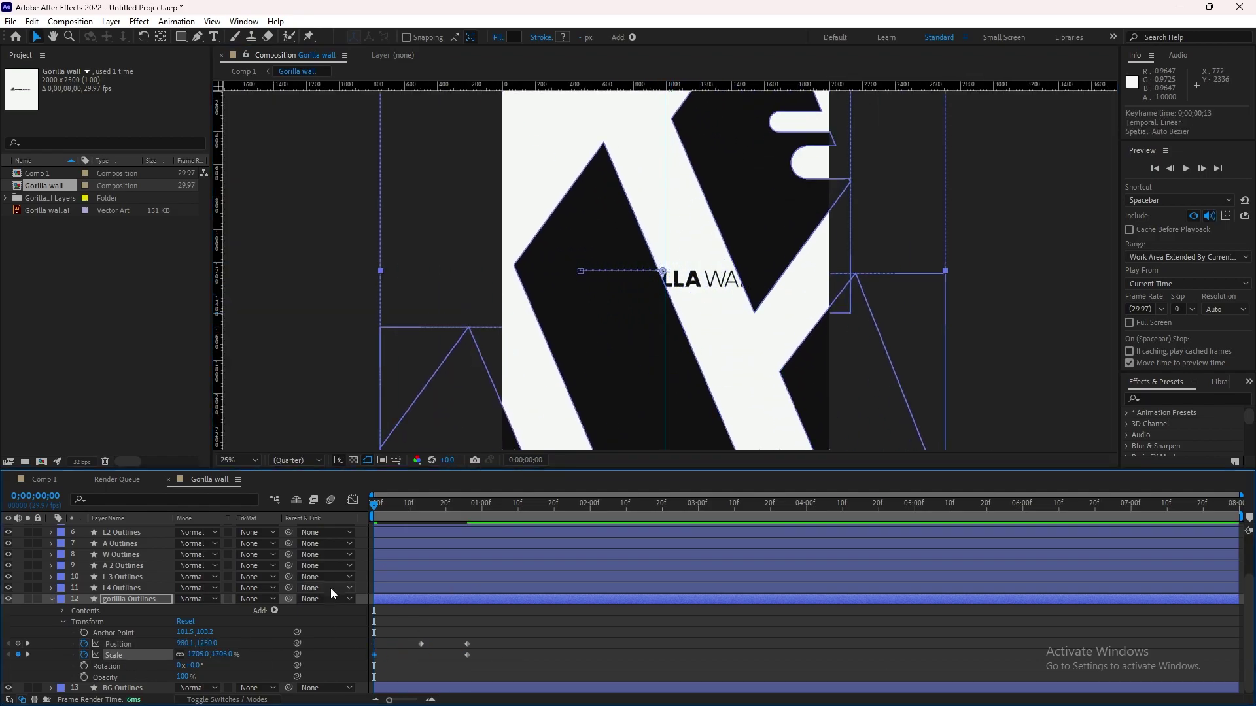
scroll(350, 656, "up", 3)
scroll(412, 666, "down", 2)
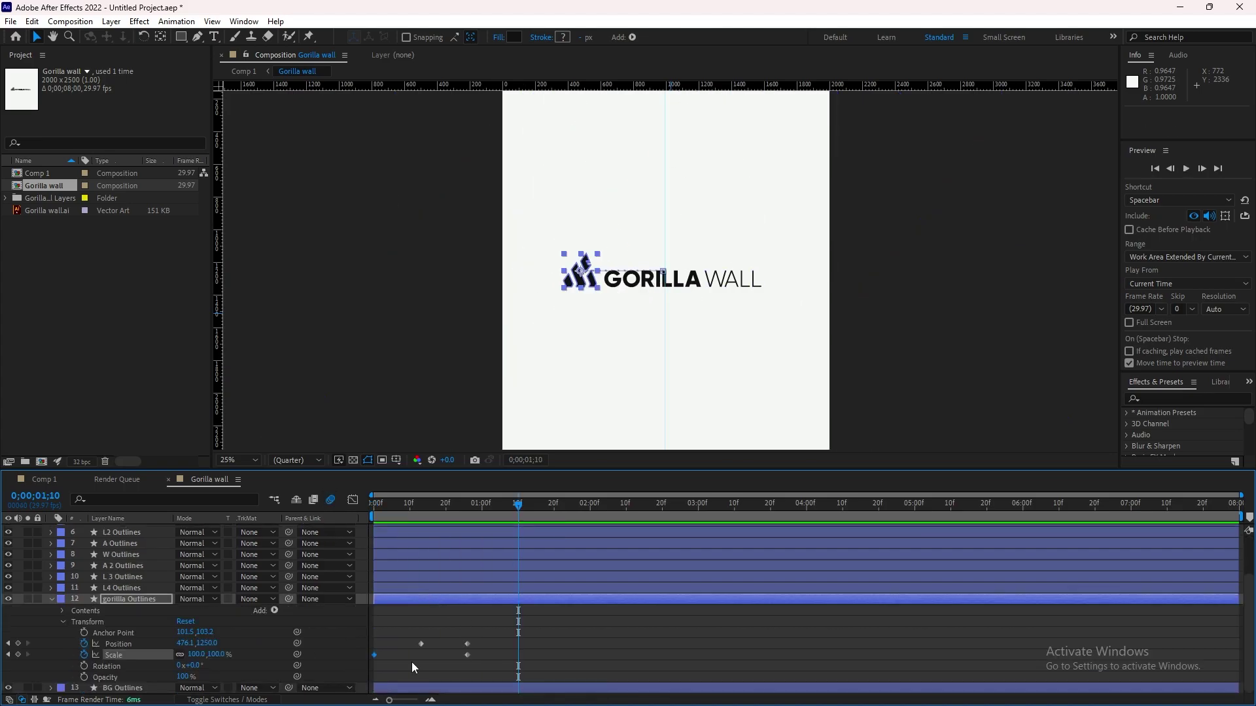
key("j")
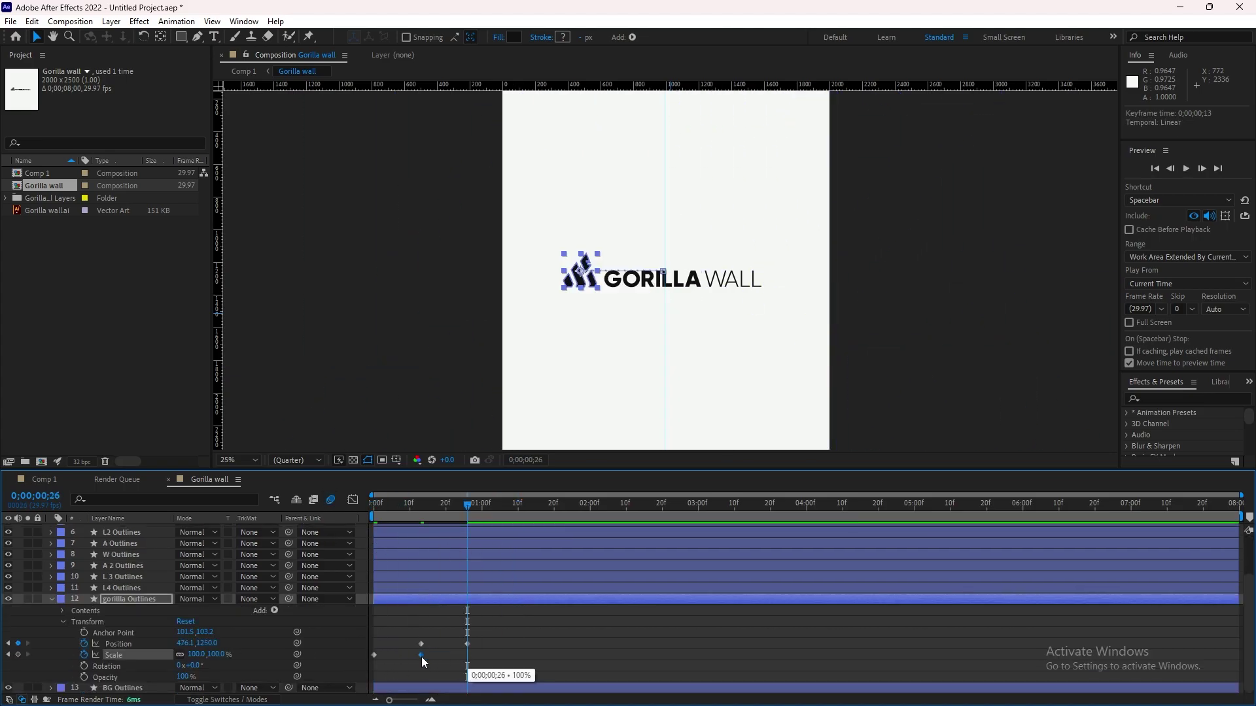
left_click_drag(468, 507, 369, 514)
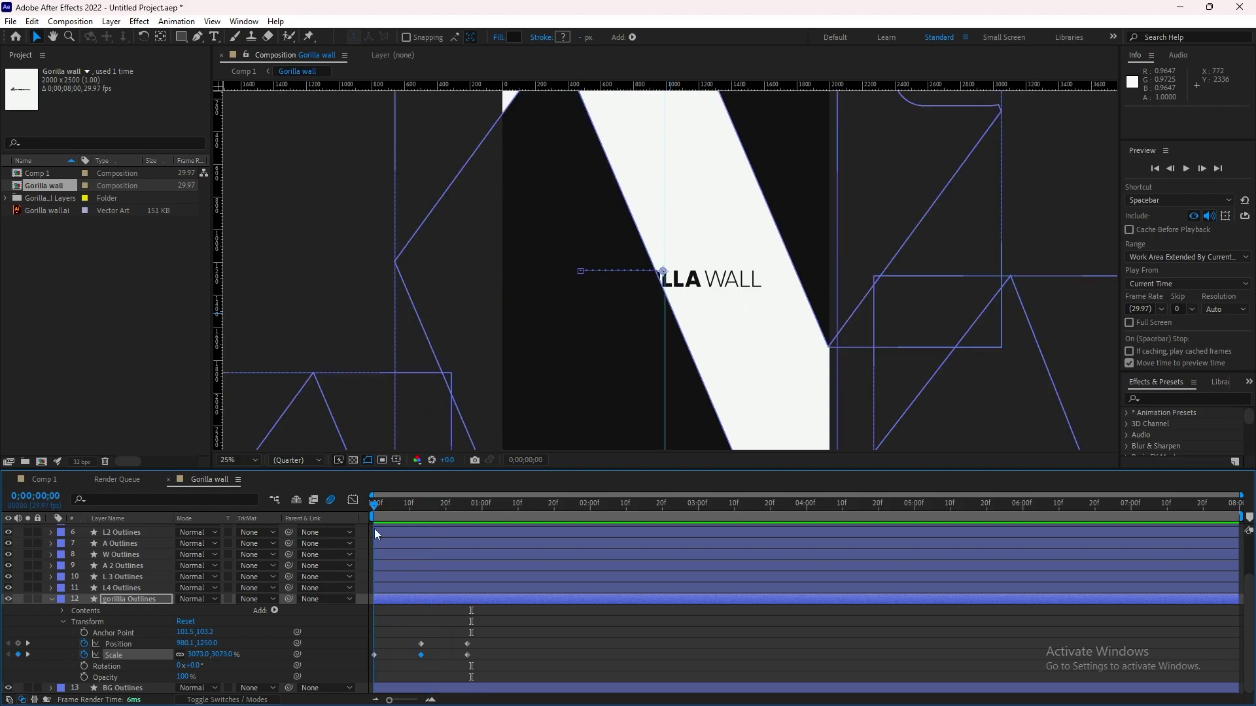
key("k")
key("ctrl+v")
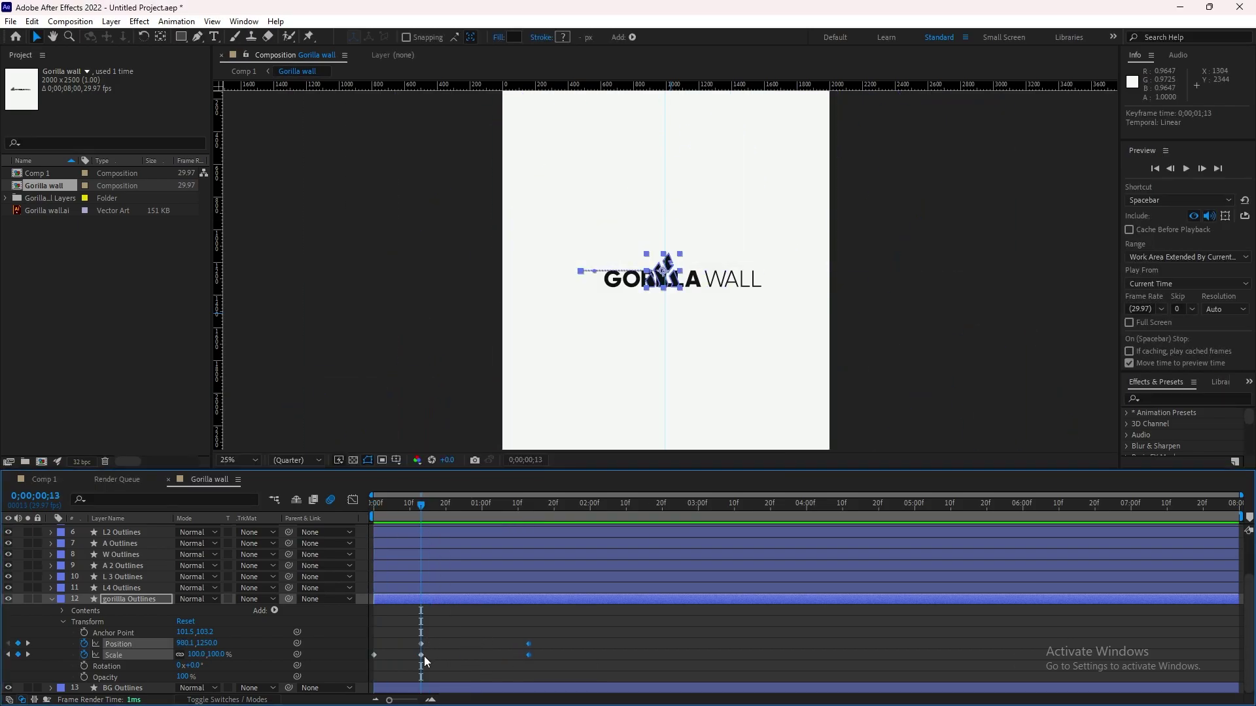
left_click_drag(421, 655, 422, 655)
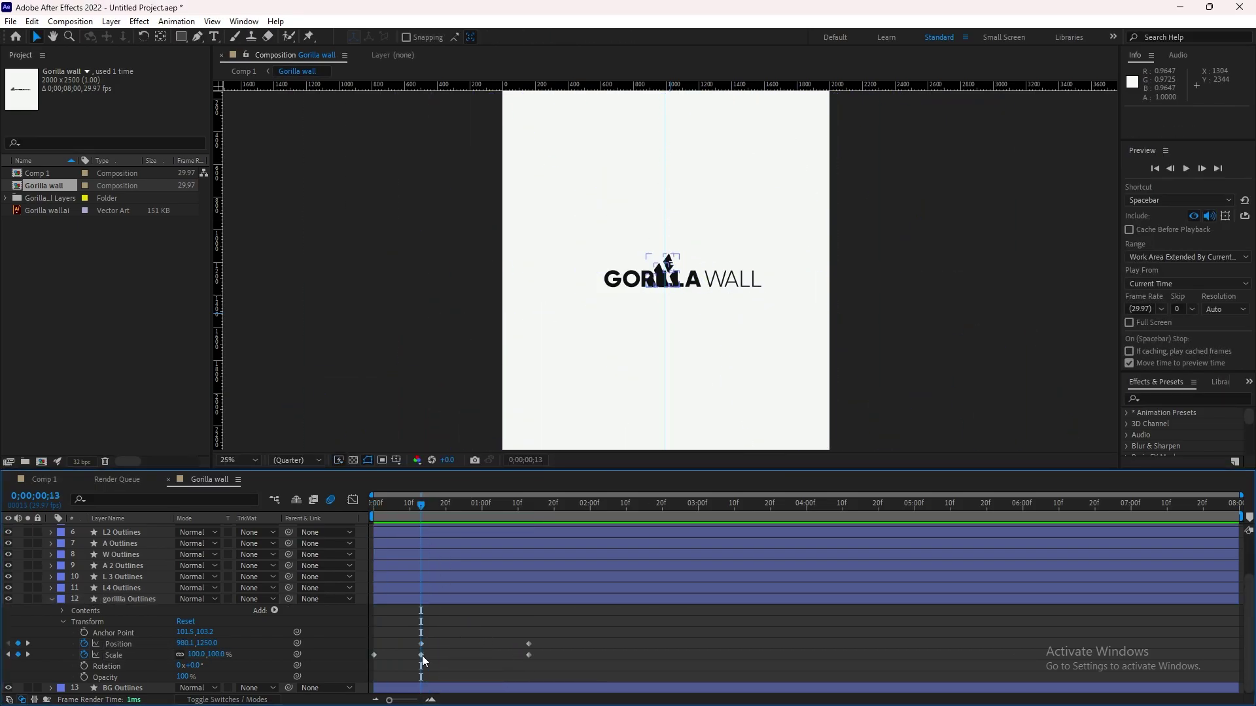
Copy the frame-13 Position and Scale keyframes, shift the later keys, and apply Easy Ease.
left_click(422, 655)
key("ctrl+c")
left_click_drag(457, 507, 435, 507)
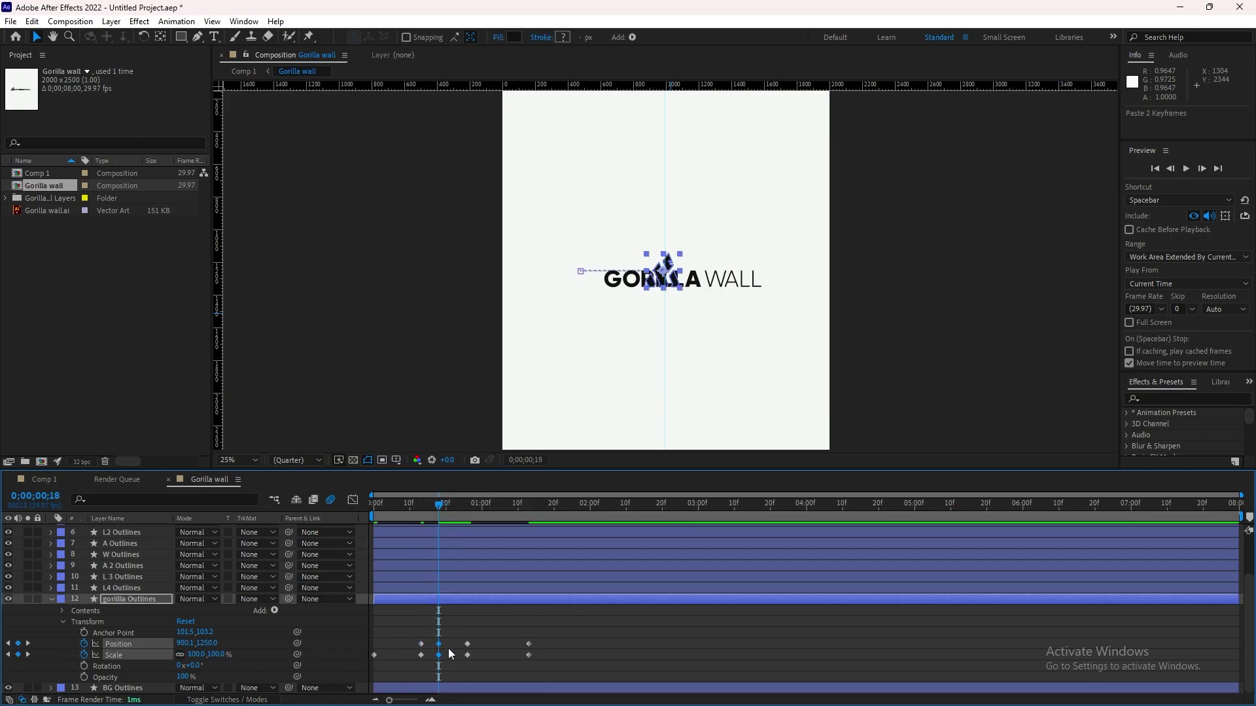
mouse_move(458, 607)
left_mouse_down()
mouse_move(537, 660)
mouse_move(493, 655)
left_mouse_up()
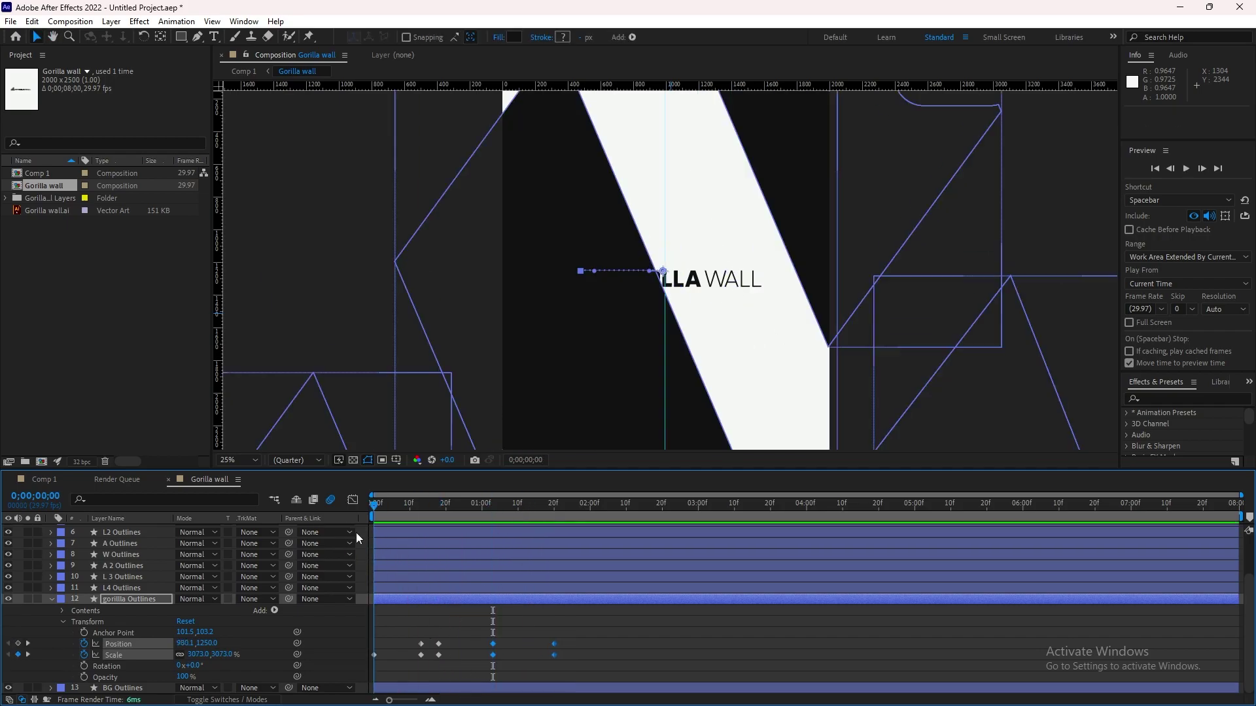
key("F9")
key("Home")
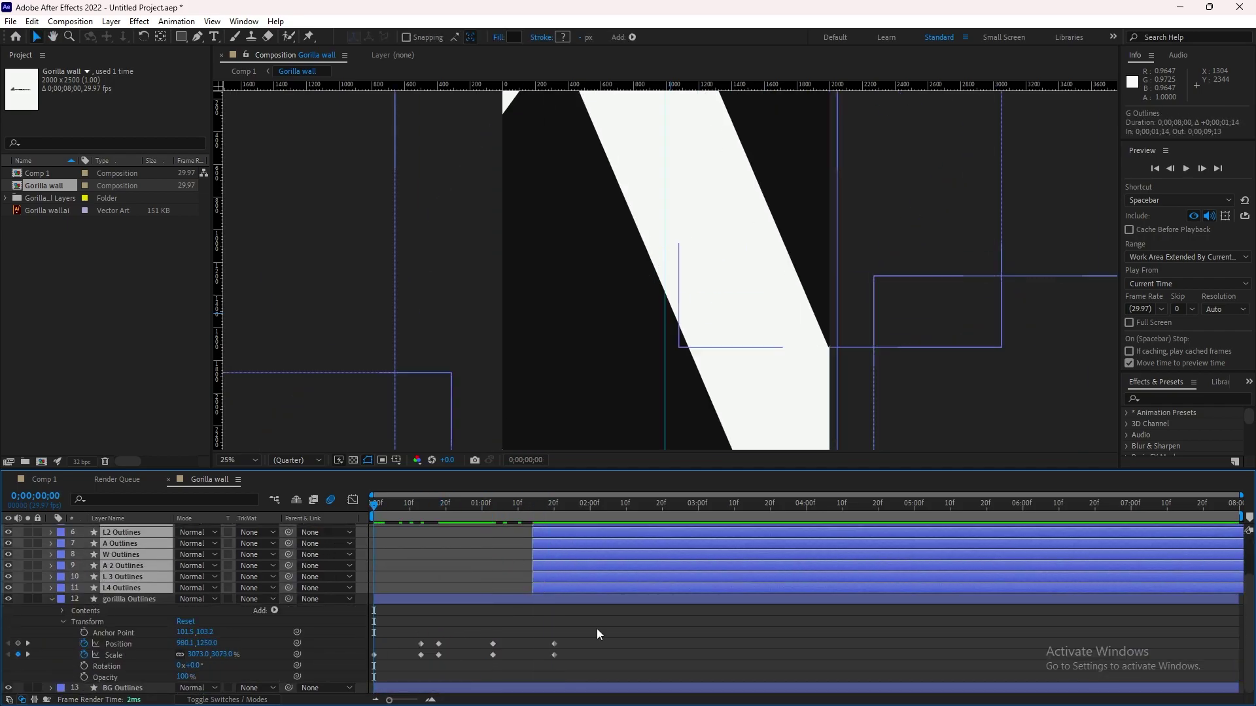
Push the icon's later slide keyframes further along the timeline and preview the result.
key("space")
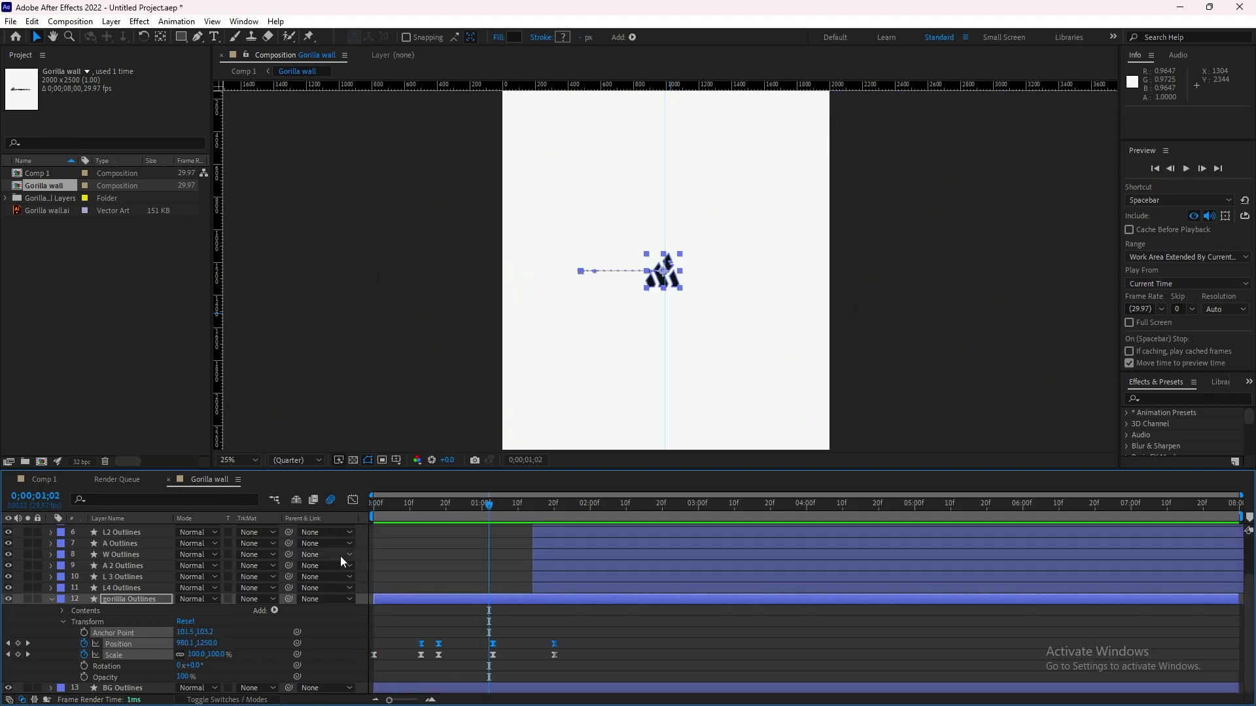
left_click(536, 641)
key("Home")
key("space")
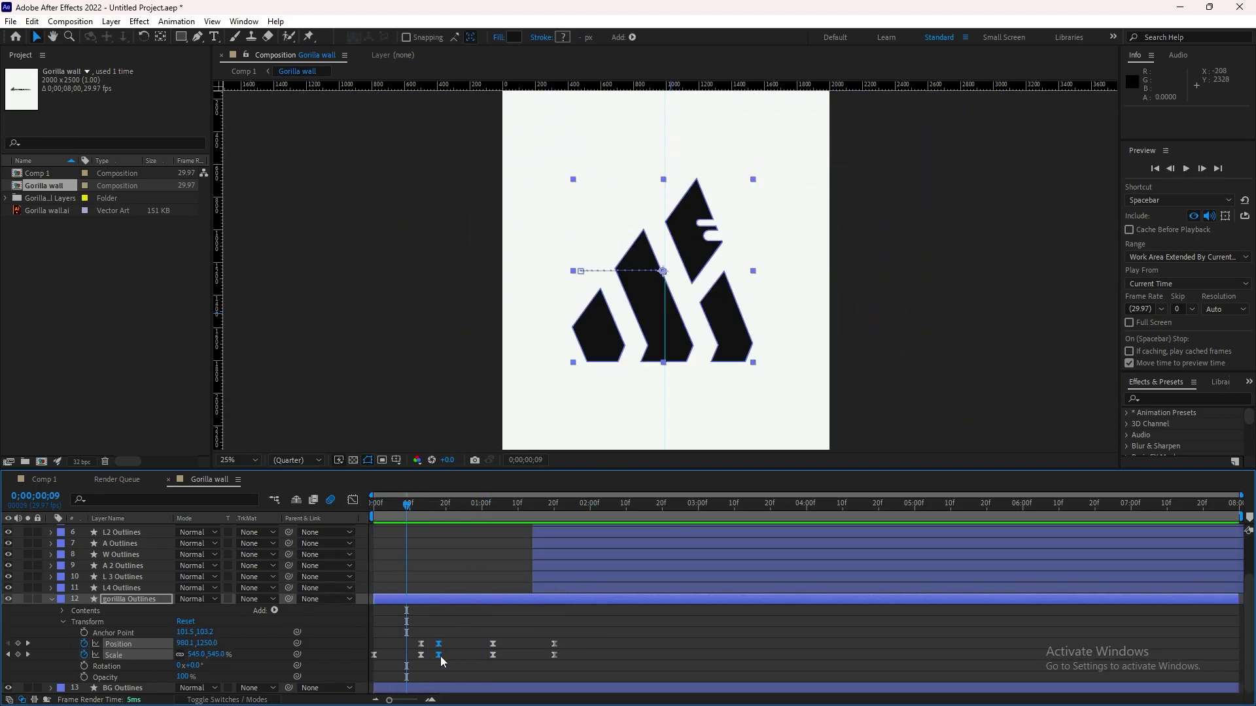
left_click_drag(439, 649, 622, 663)
key("space")
Sharpen the Position speed curve in the Graph Editor, then begin saving the project.
key("shift+F3")
key("space")
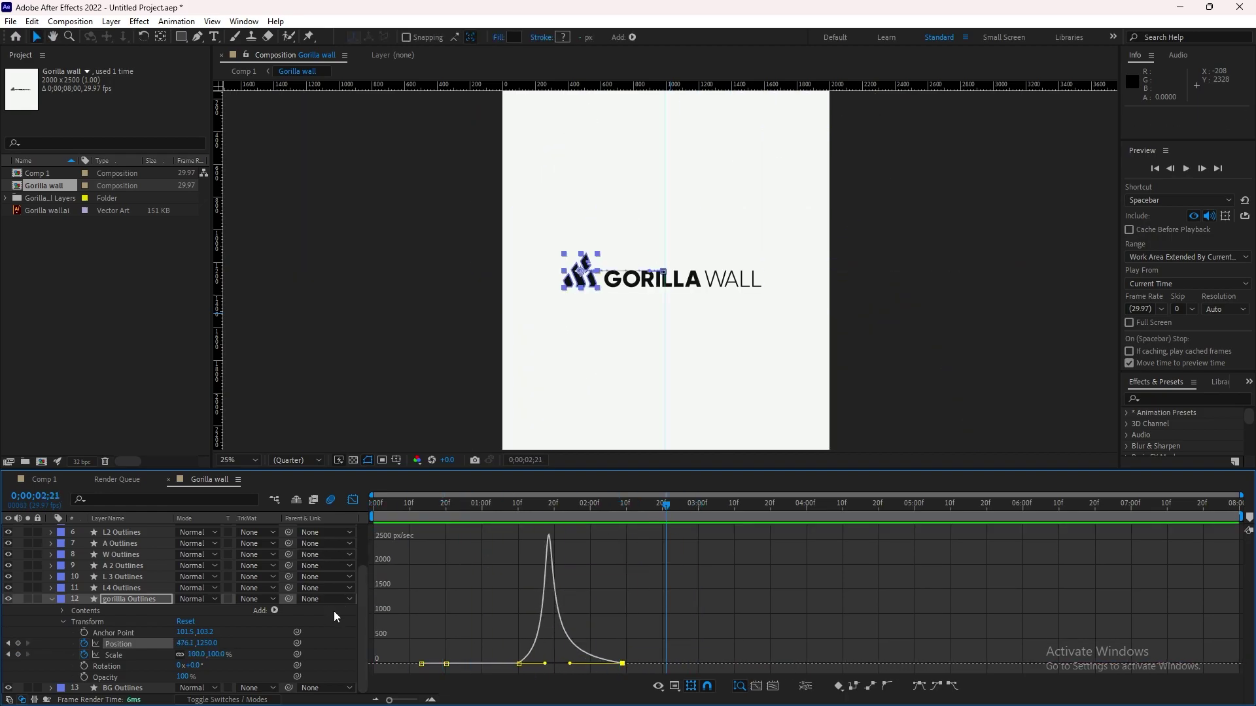
key("ctrl+s")
Save the project as 'Gorilla wall' and show the Scale speed graph.
type("Gorilla wall")
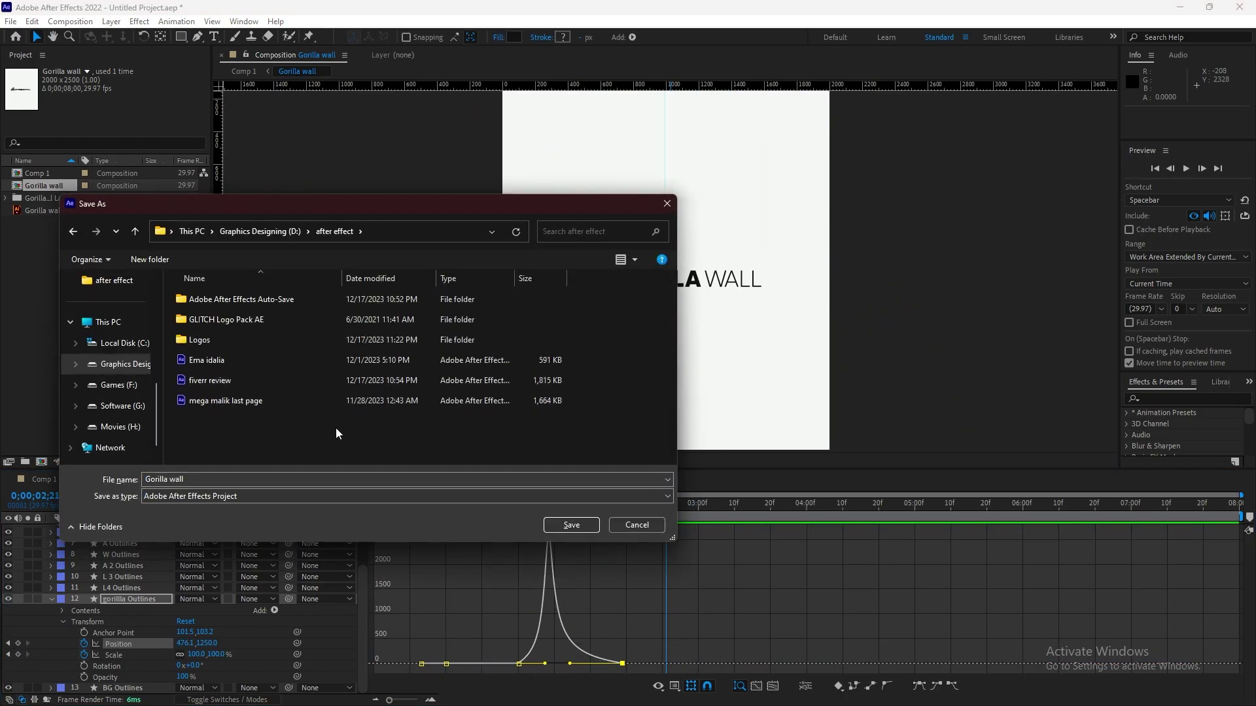
key("Return")
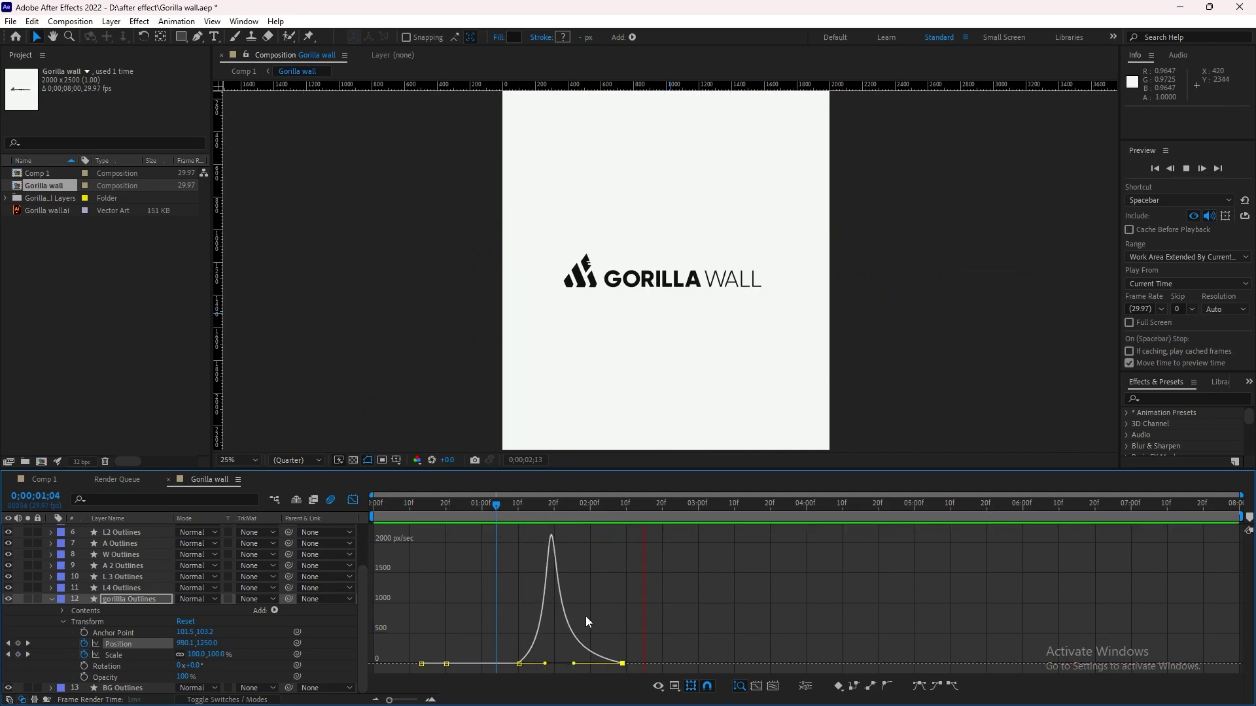
left_click(352, 500)
left_click(113, 655)
left_click(352, 500)
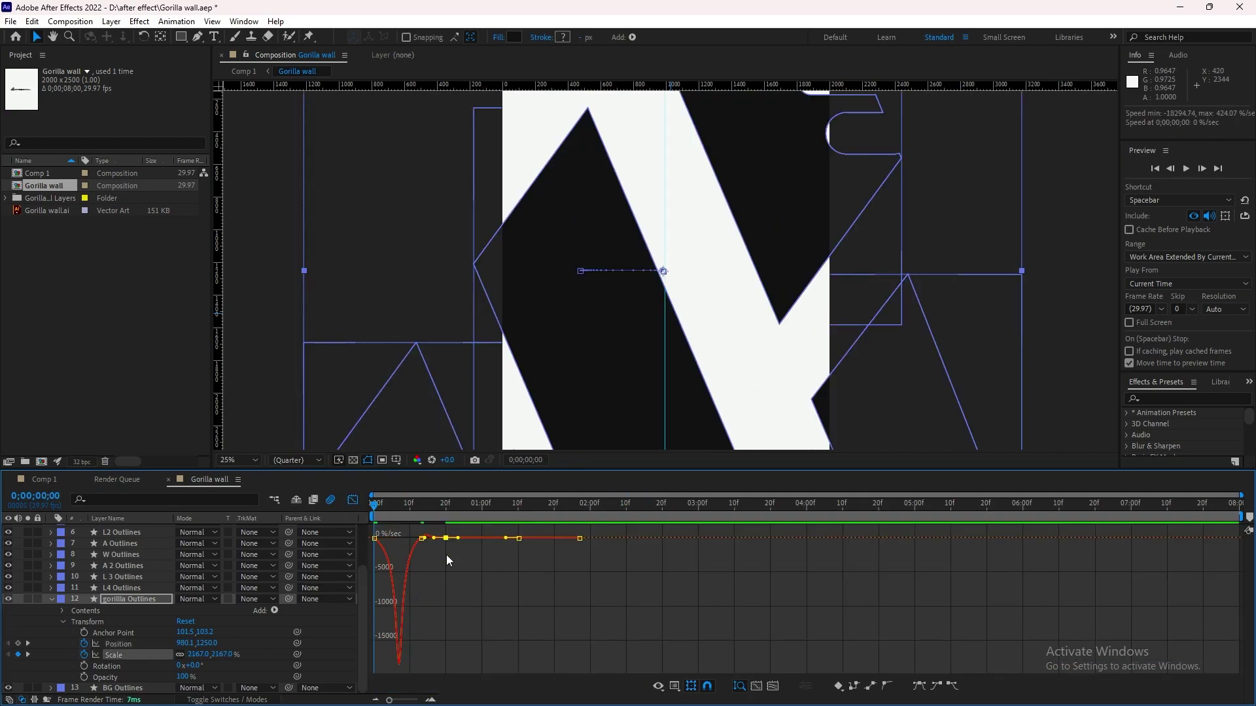
Reshape the Scale speed curve so it drops sharply at the start, previewing the change.
left_click_drag(445, 536, 449, 529)
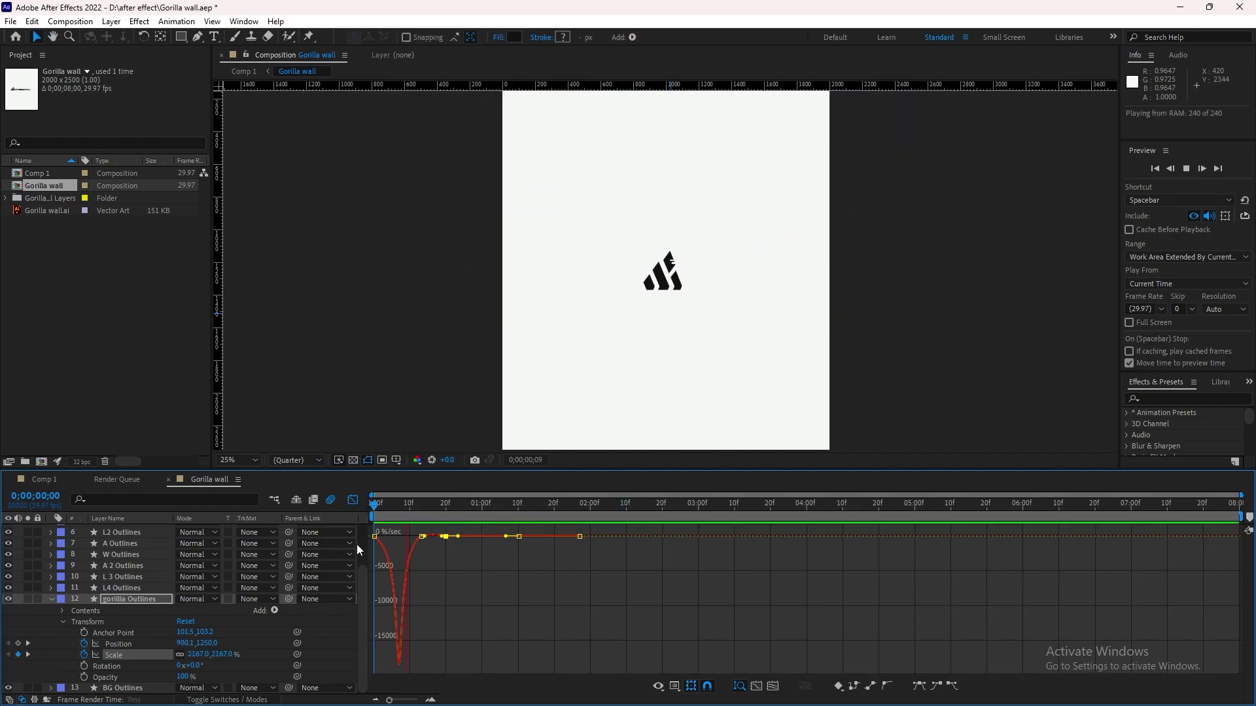
left_click(353, 499)
key("space")
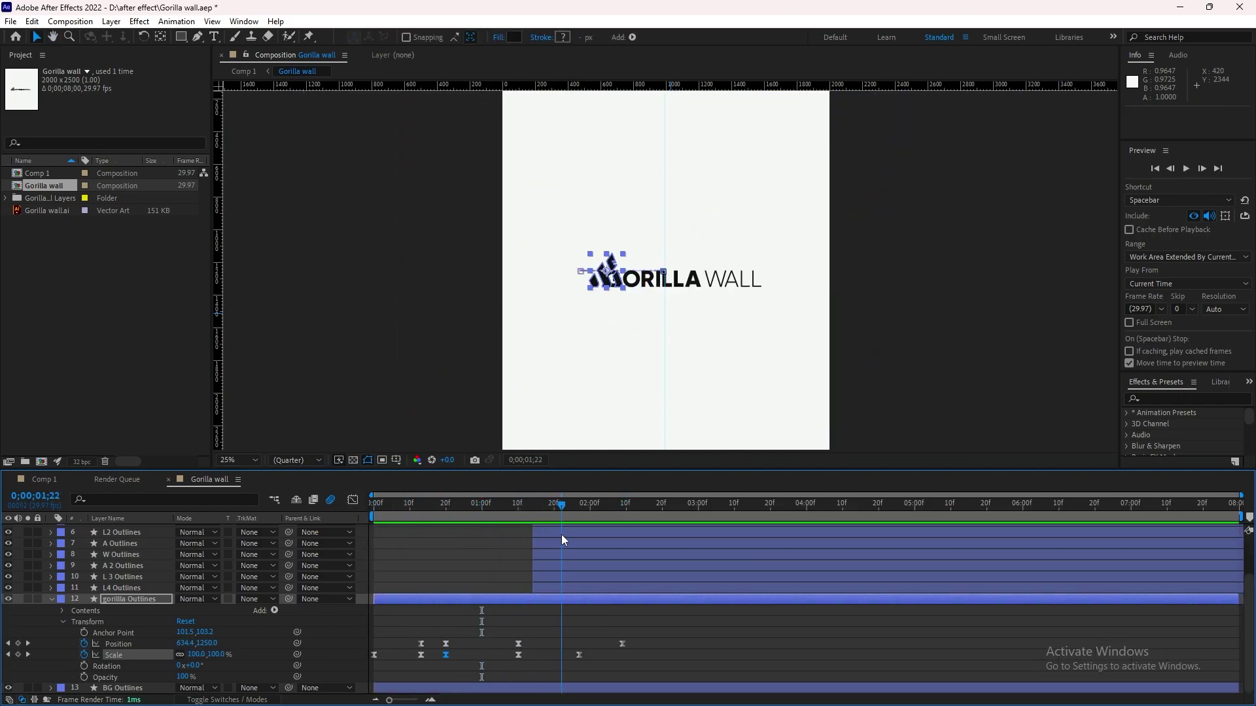
key("shift+F3")
left_click(131, 655)
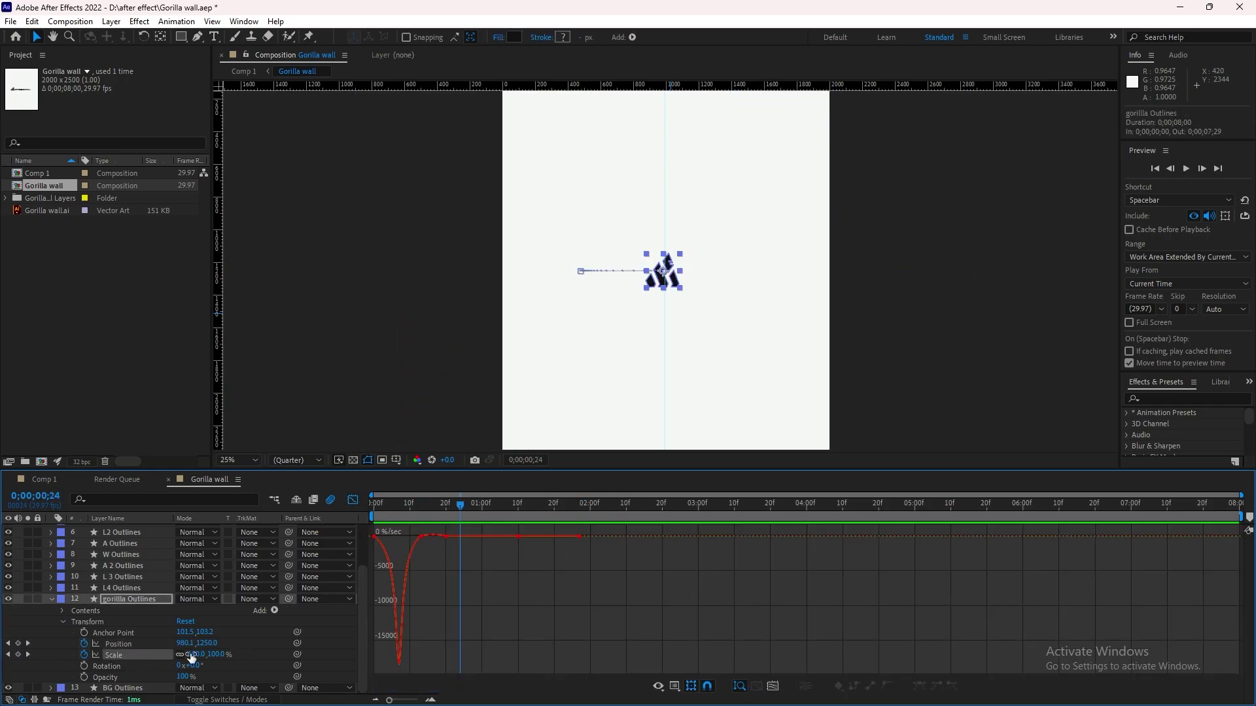
left_click_drag(432, 538, 425, 538)
key("space")
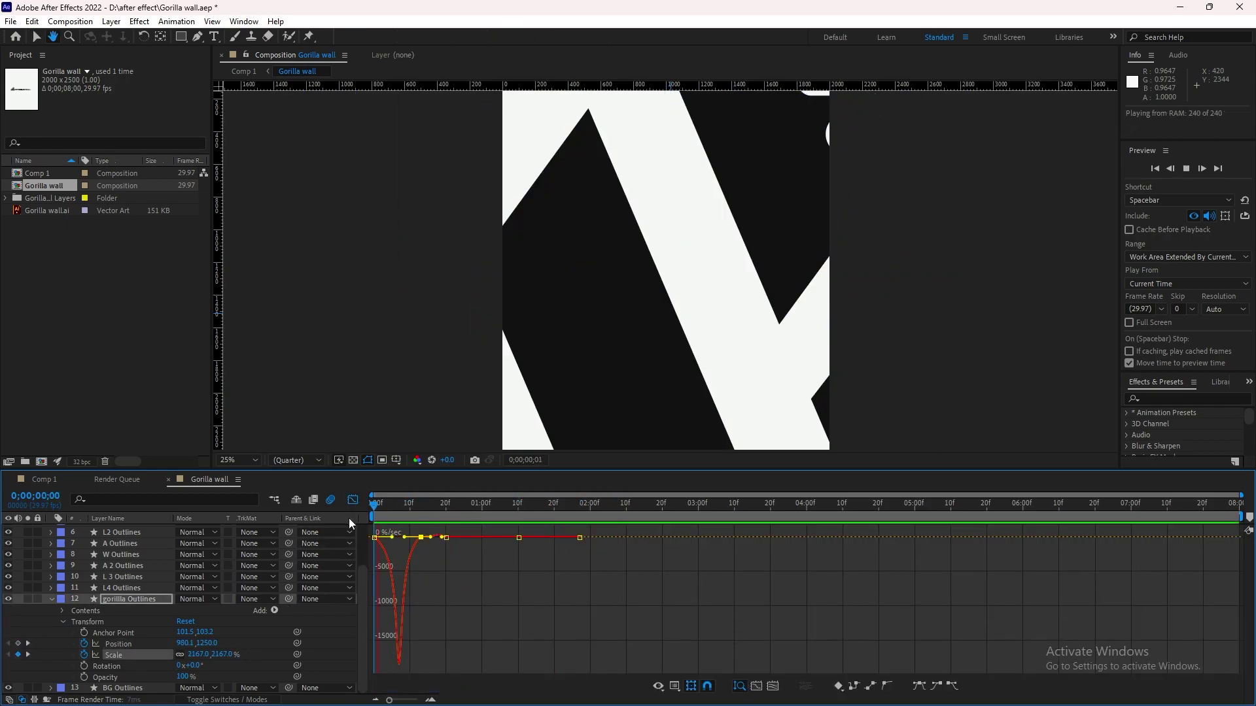
key("space")
key("shift+F3")
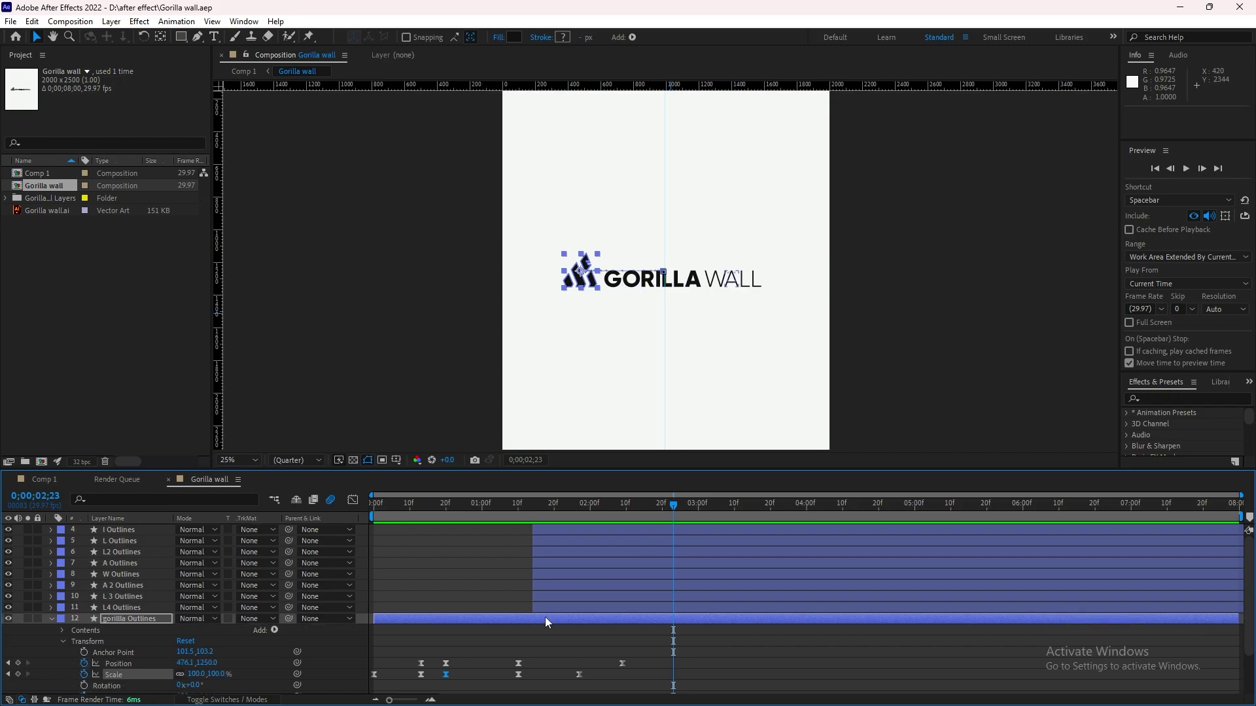
left_click_drag(638, 517, 561, 587)
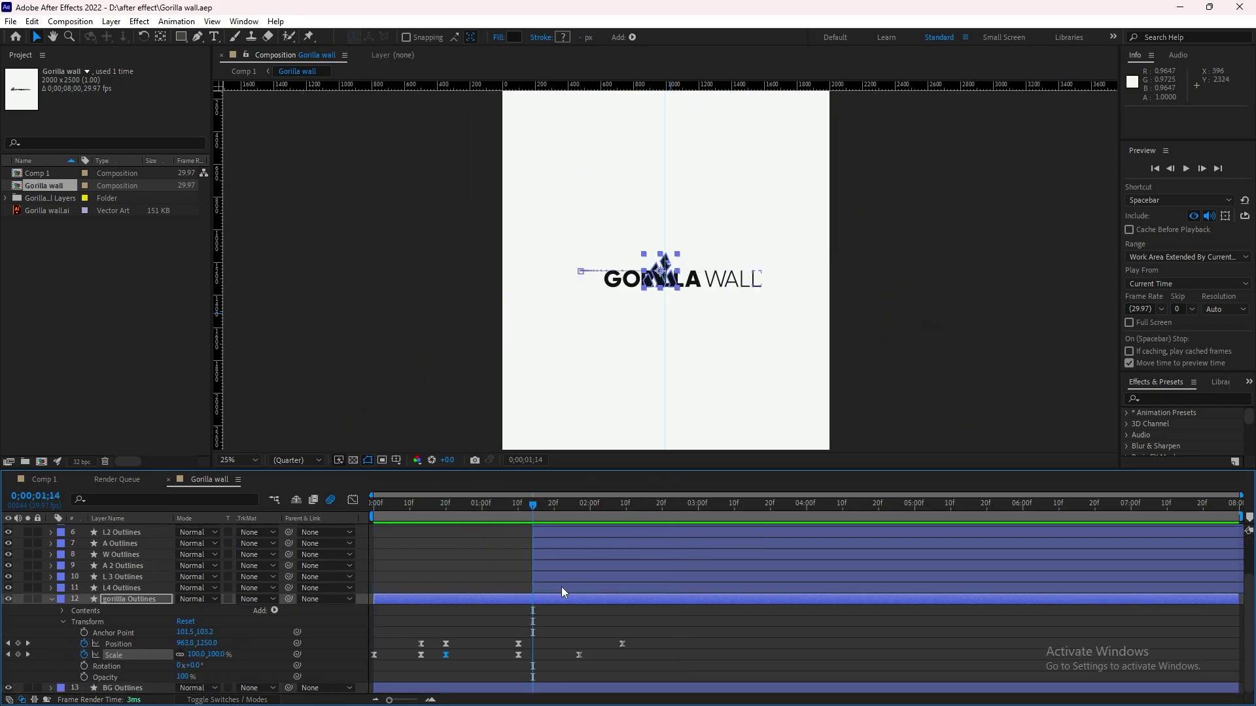
Shift the letter layers one frame later to start at 1;19 and preview them.
scroll(561, 587, "up", 3)
left_click(552, 643)
key("ctrl+z")
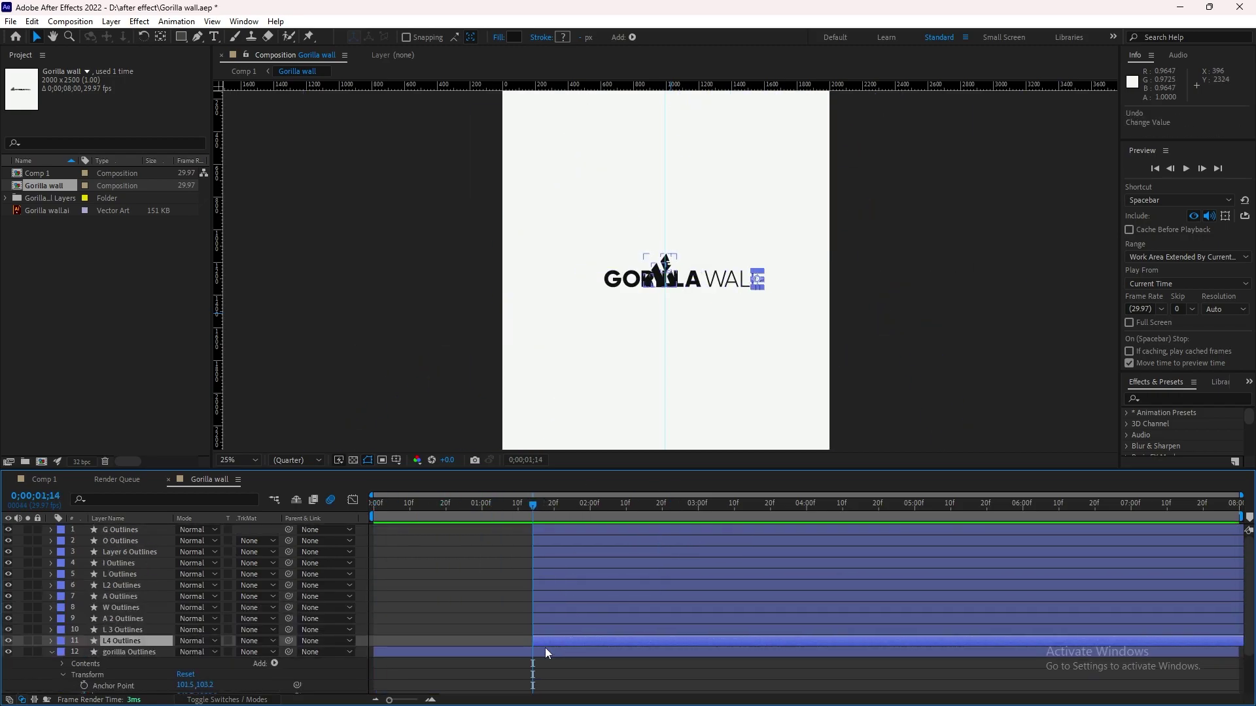
key("Page_Up")
key("Page_Down")
key("space")
Select the G through L4 letter layers and move their Position keyframes to 0;00;05;04.
left_click(56, 533)
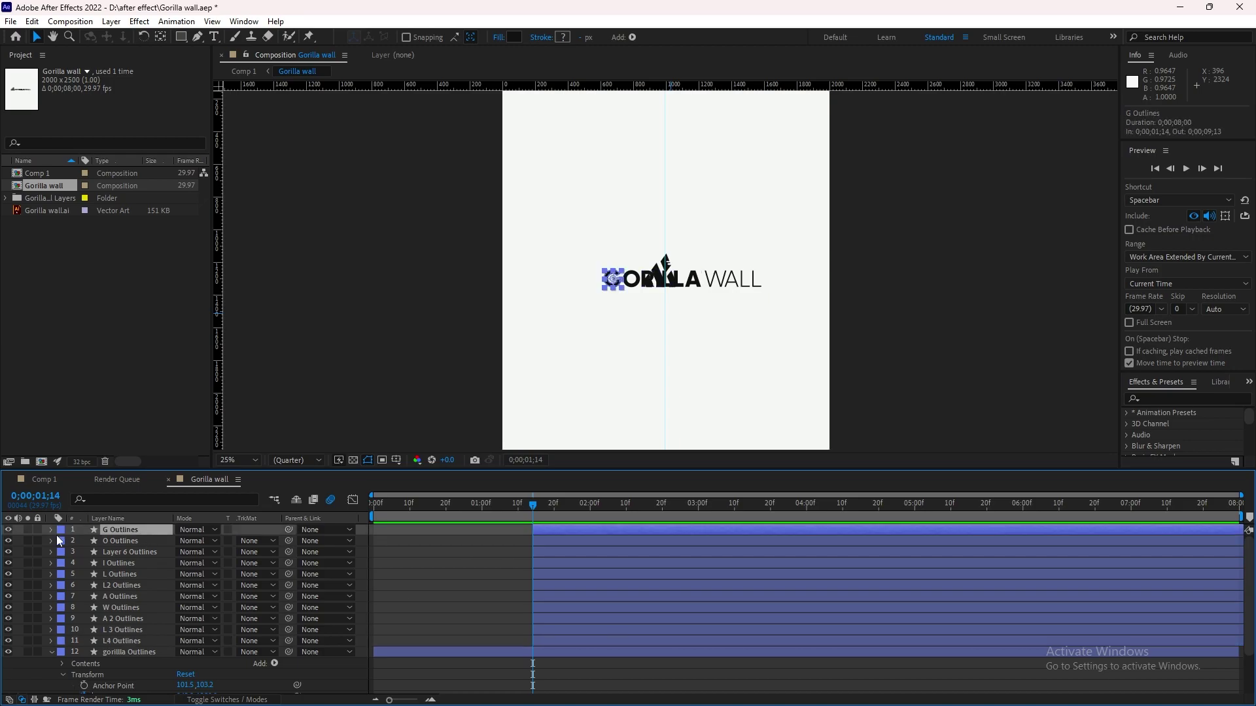
left_click(124, 541, "ctrl")
left_click(182, 638, "shift")
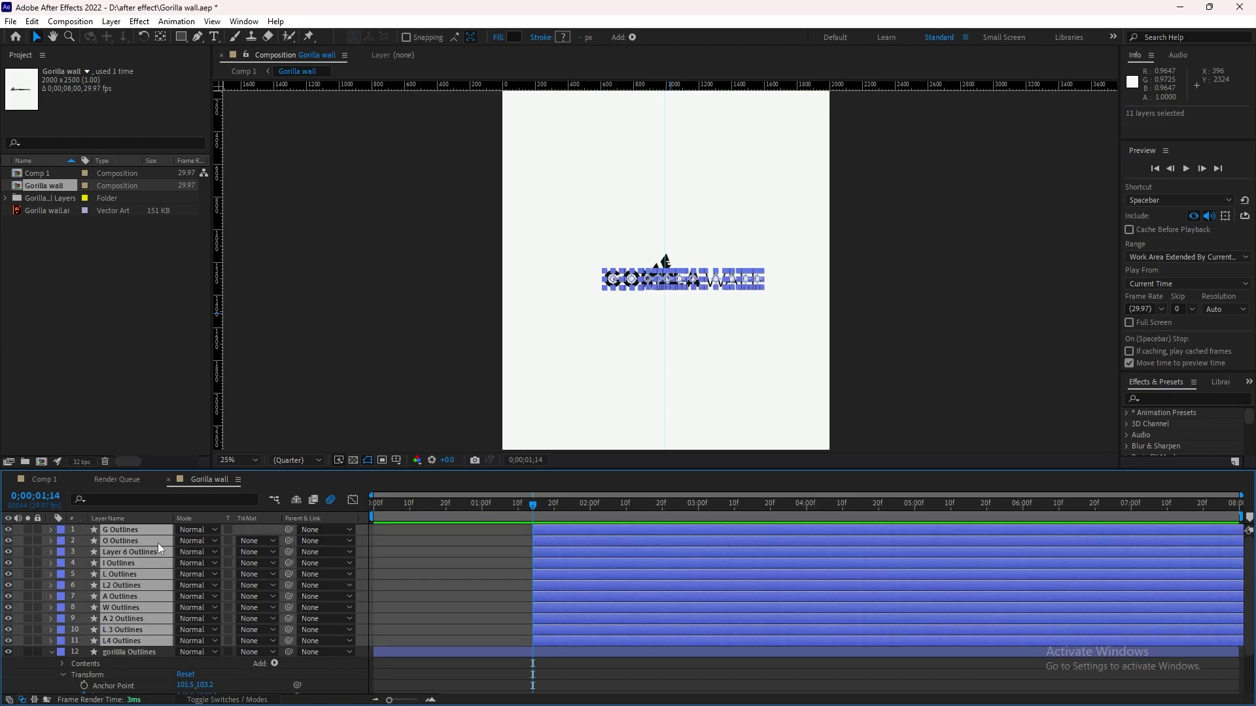
key("p")
left_click_drag(533, 541, 929, 541)
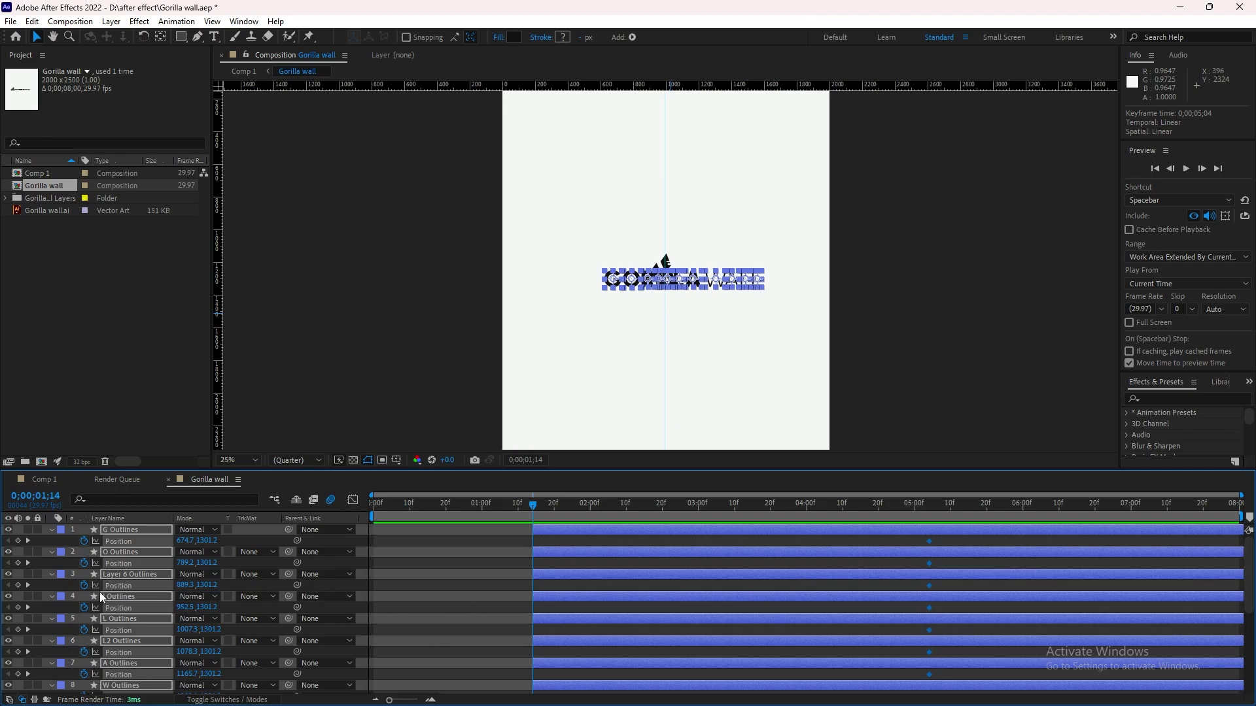
scroll(99, 592, "down", 5)
left_click_drag(555, 576, 559, 575)
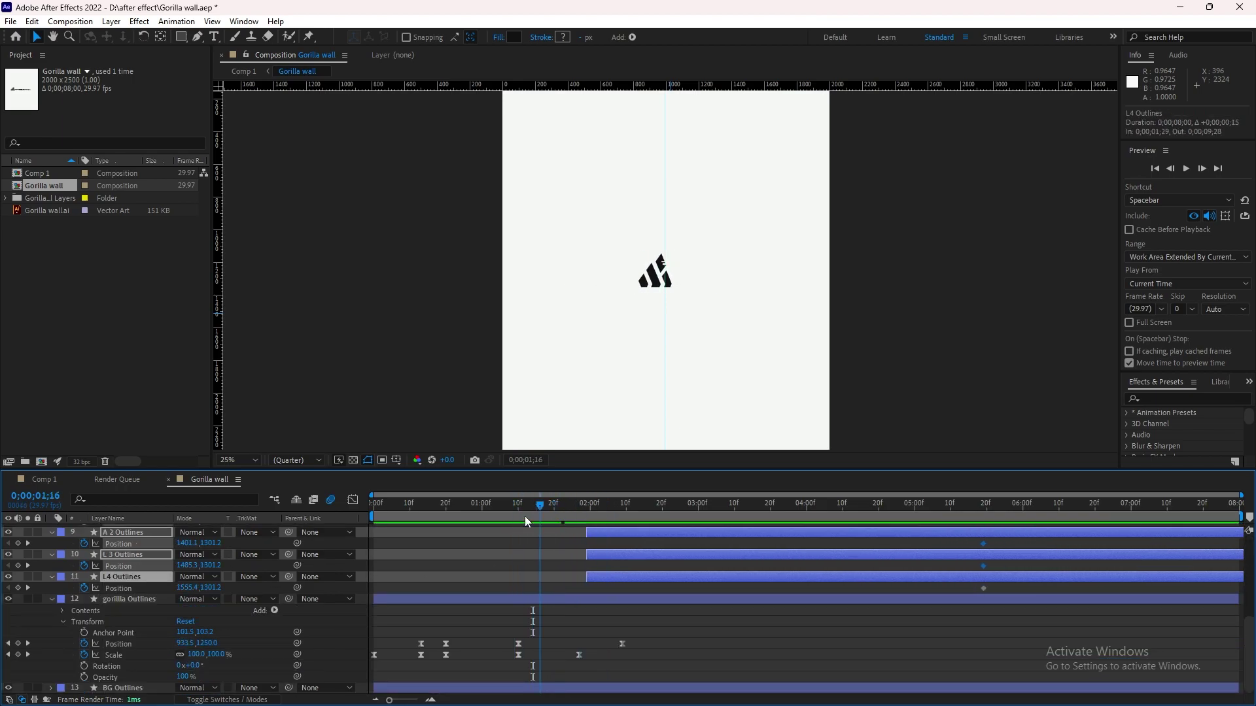
Scrub to 1;19, deselect everything, and select the G Outlines layer.
left_click_drag(518, 514, 551, 511)
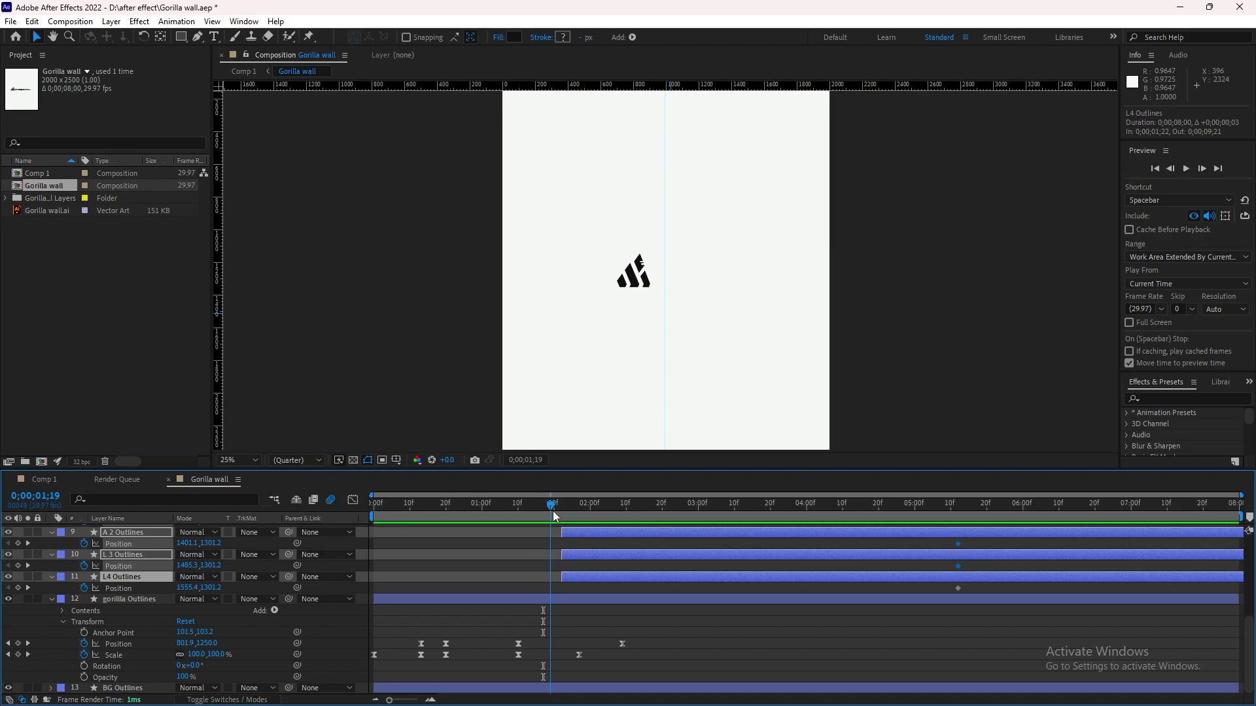
scroll(572, 587, "up", 5)
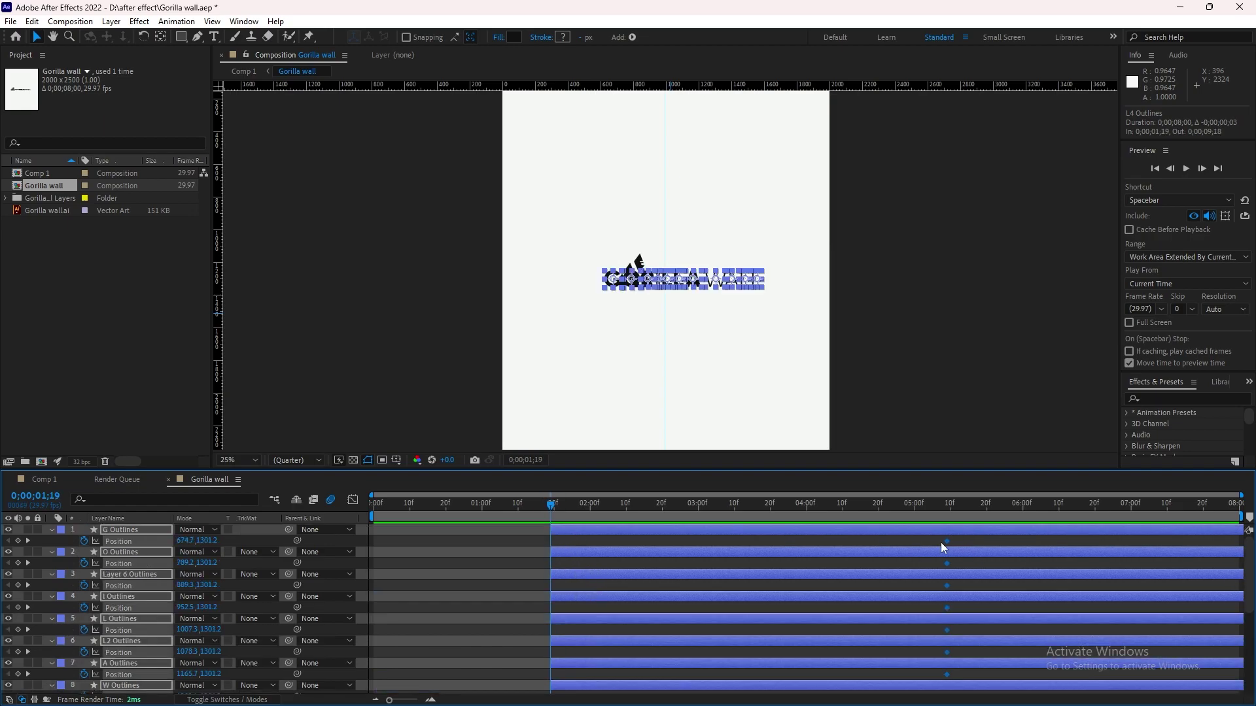
left_click(565, 539)
left_click(565, 531)
Zoom the composition to full size and step forward through the letter frames.
key(".")
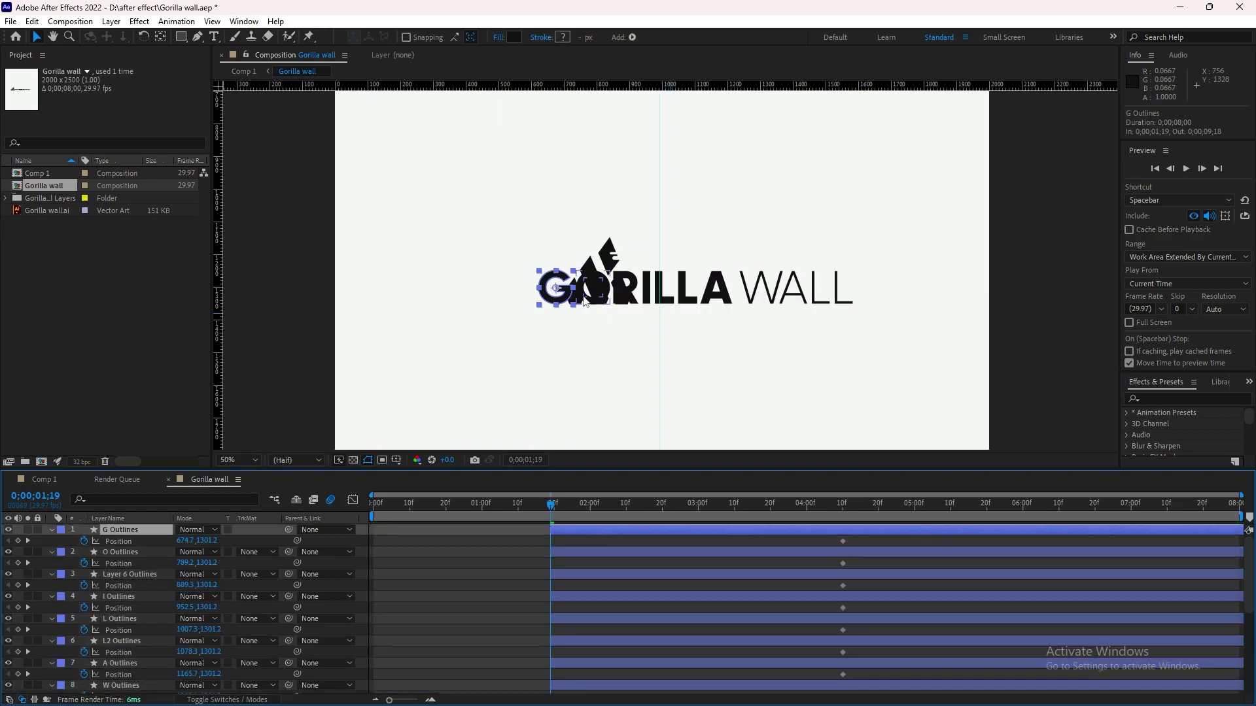
key(".")
left_click(544, 501)
key("Page_Down")
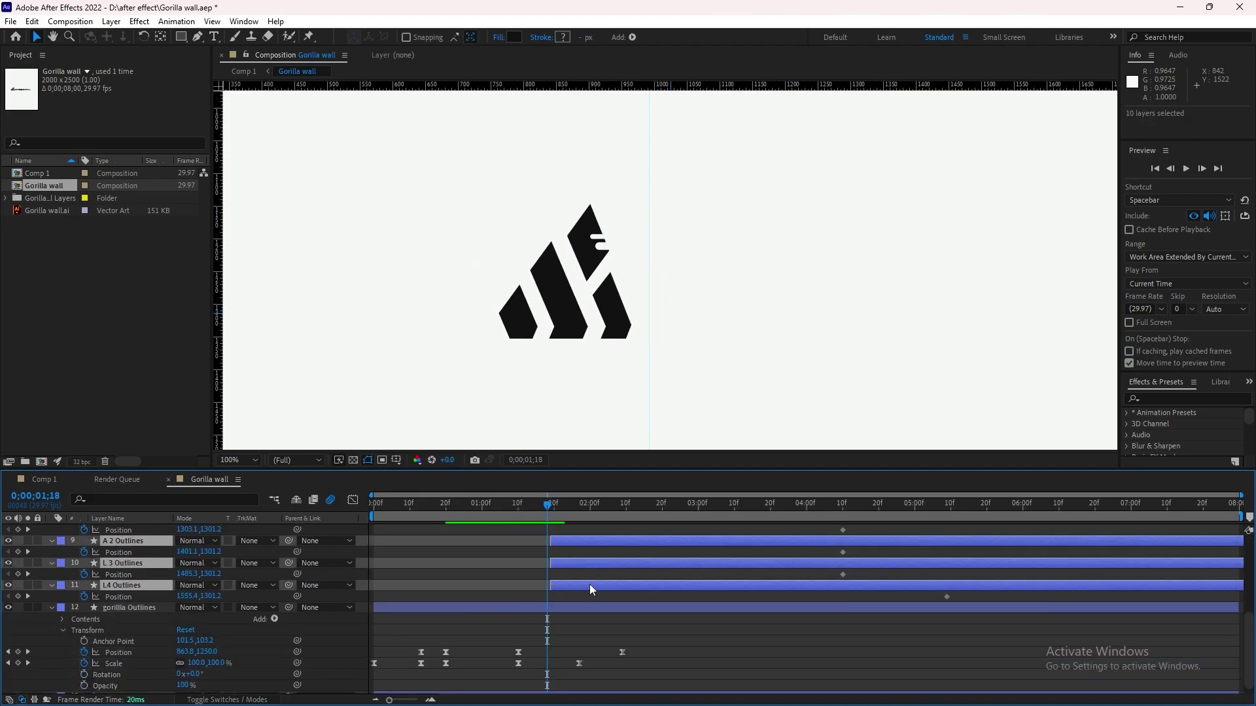
scroll(735, 578, "down", 4)
left_click(928, 629)
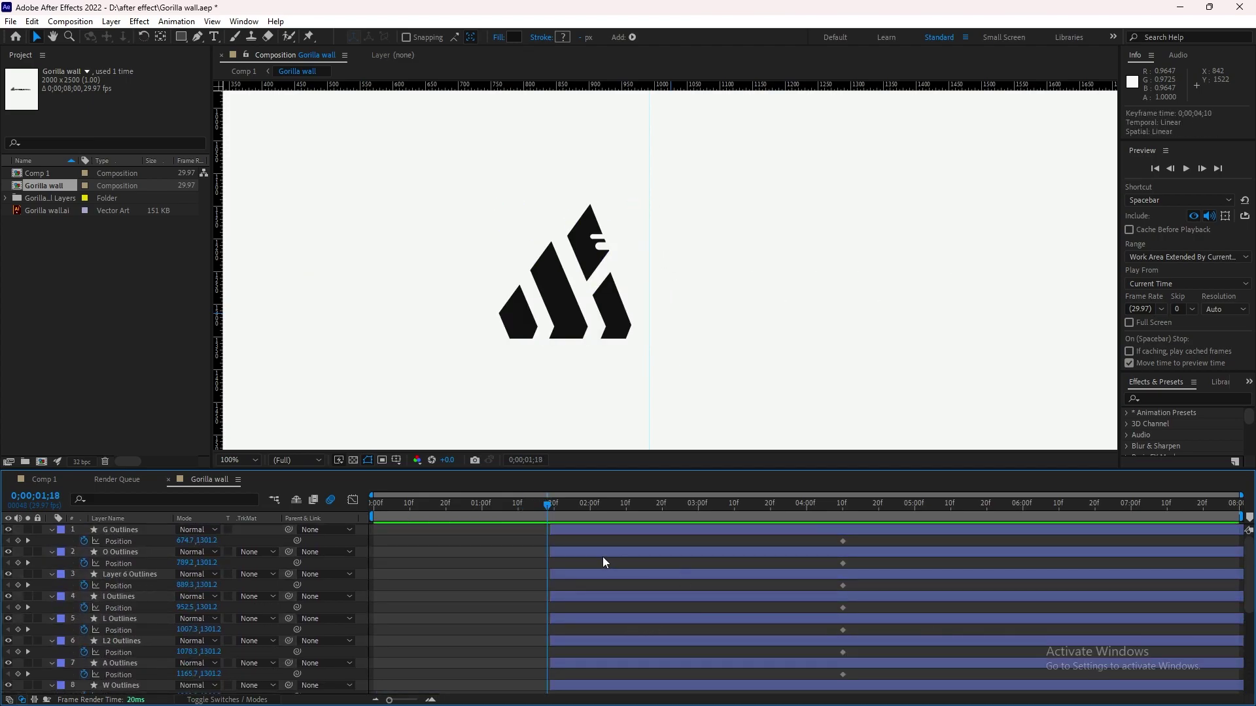
scroll(591, 555, "up", 5)
key("Page_Down")
left_click_drag(460, 338, 650, 338)
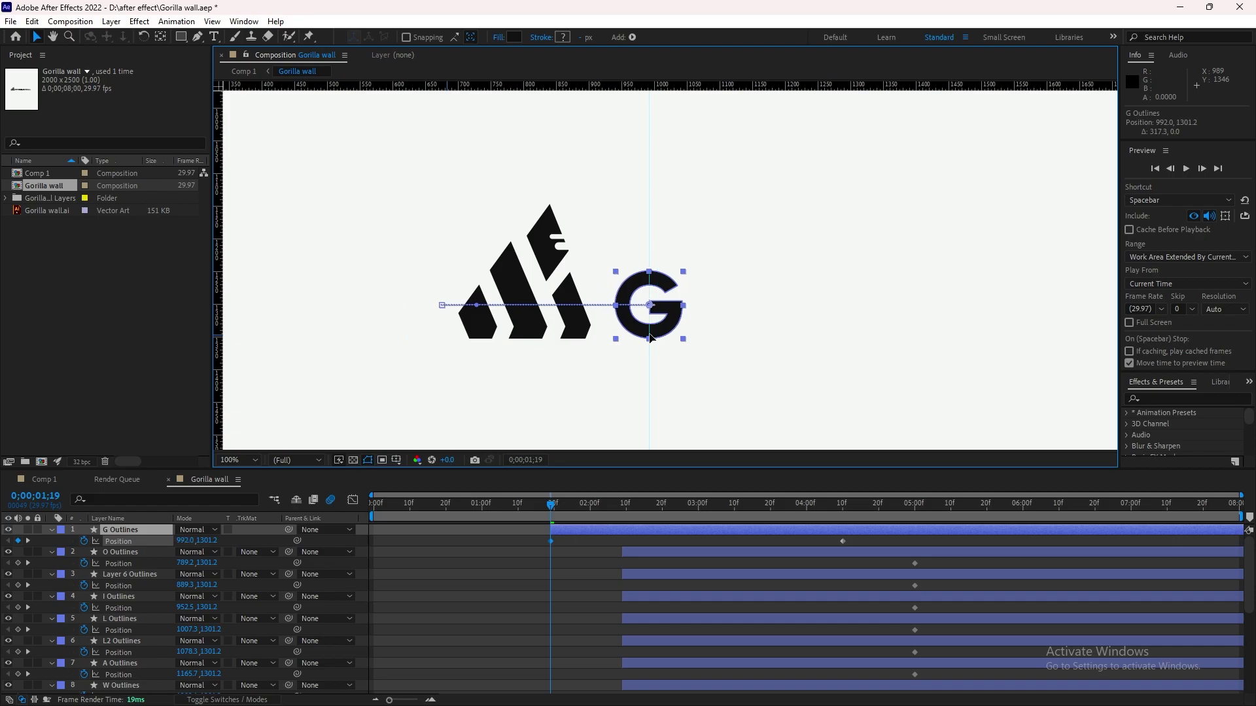
Stagger the O, R, I, L, L2 and A layers to start ten frames apart.
left_click_drag(626, 551, 578, 552)
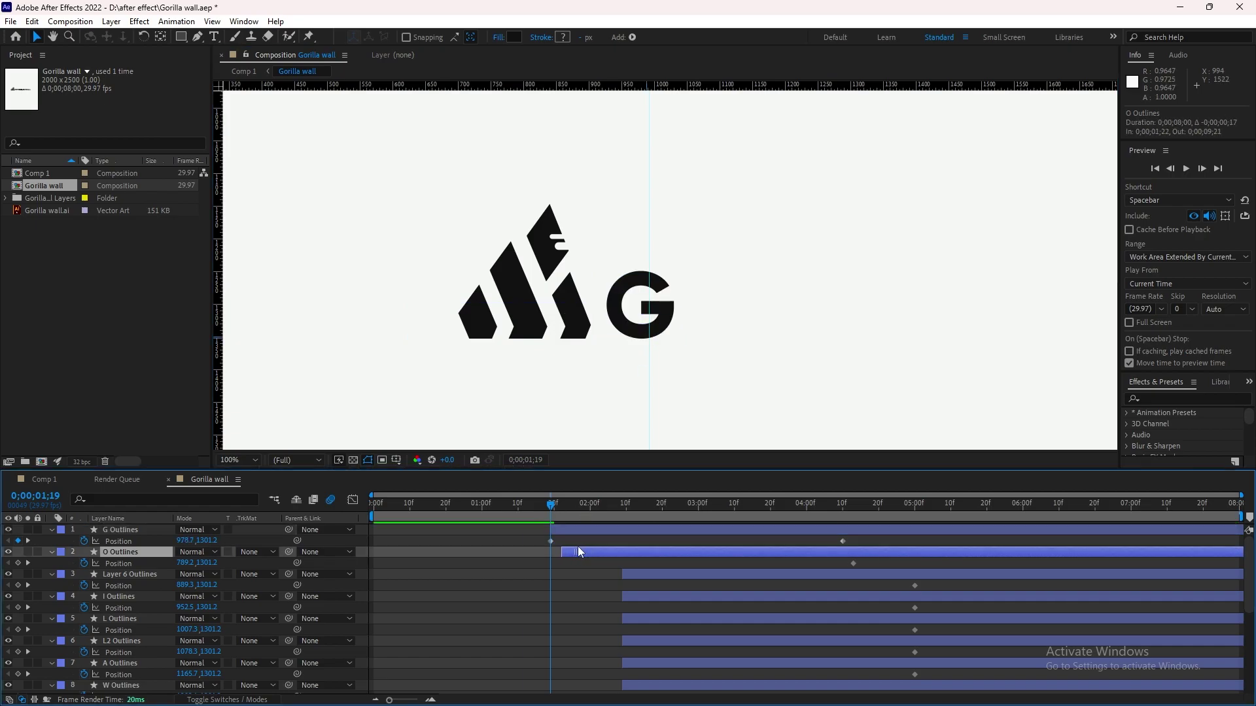
key("ctrl+z")
key("shift+Page_Down")
key("bracketleft")
left_click(621, 575)
key("shift+Page_Down")
key("shift+Page_Down")
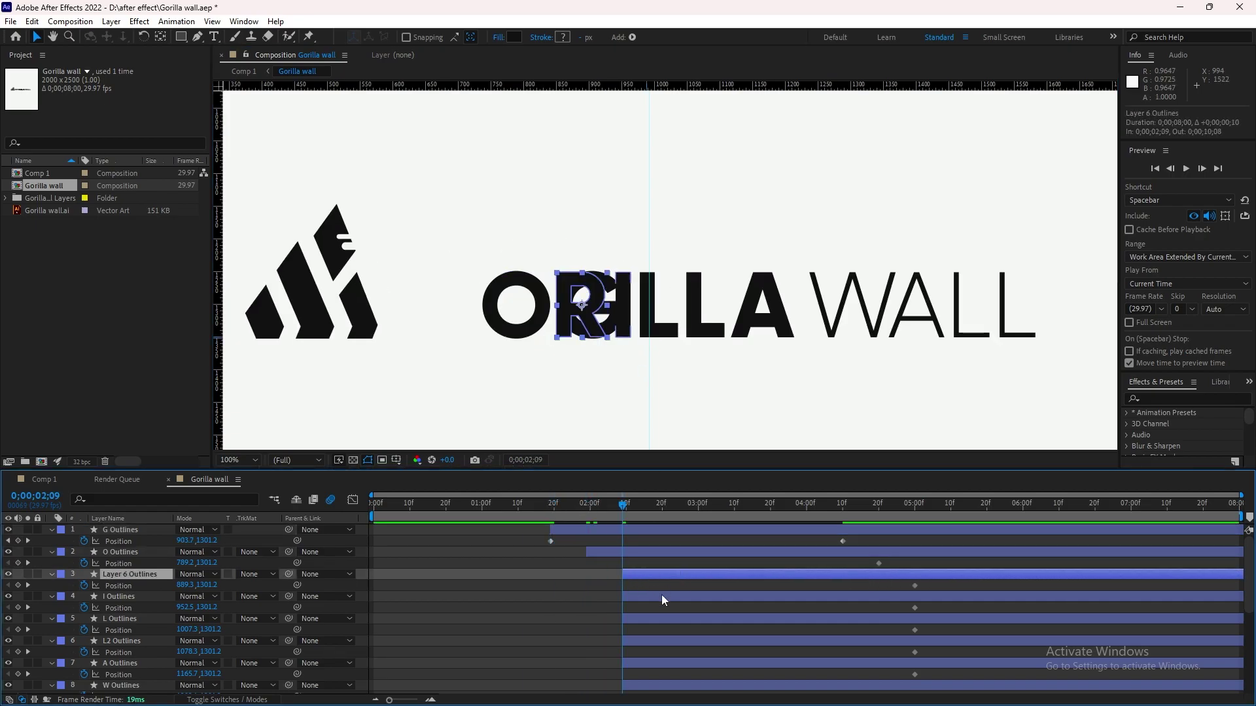
left_click(661, 595)
key("bracketleft")
left_click(694, 621)
key("shift+Page_Down")
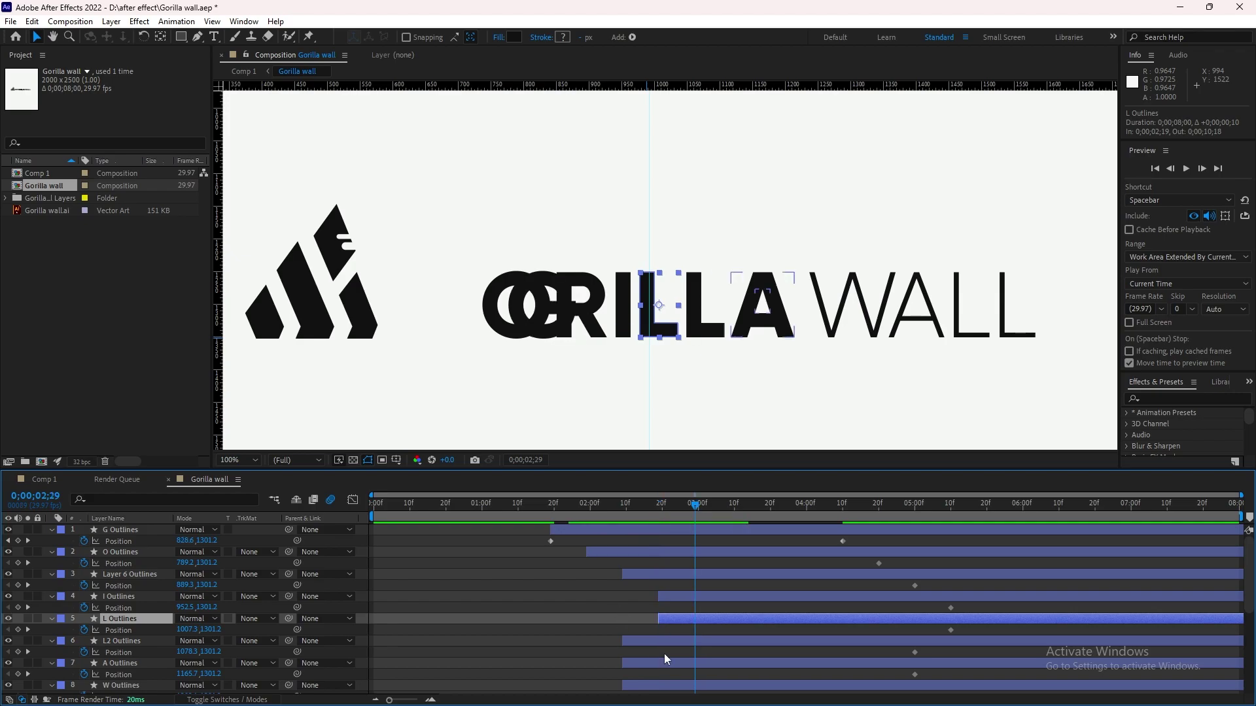
key("bracketleft")
scroll(664, 653, "down", 2)
left_click_drag(716, 575, 787, 577)
key("shift+Page_Down")
key("bracketleft")
scroll(750, 624, "down", 1)
left_click(751, 624)
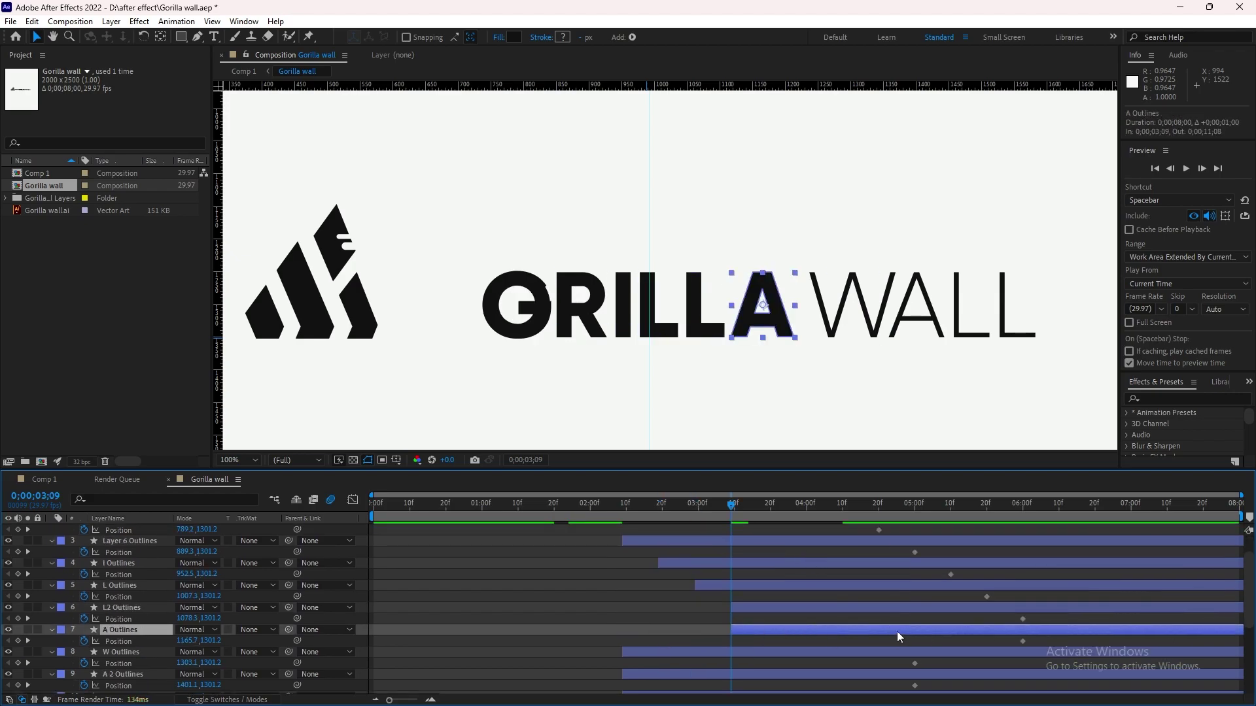
key("shift+Page_Down")
key("bracketleft")
Stagger the W, A 2, L 3 and L4 layers ten frames apart, then return to the letters' start.
left_click(843, 586)
key("shift+Page_Down")
key("bracketleft")
scroll(864, 605, "down", 1)
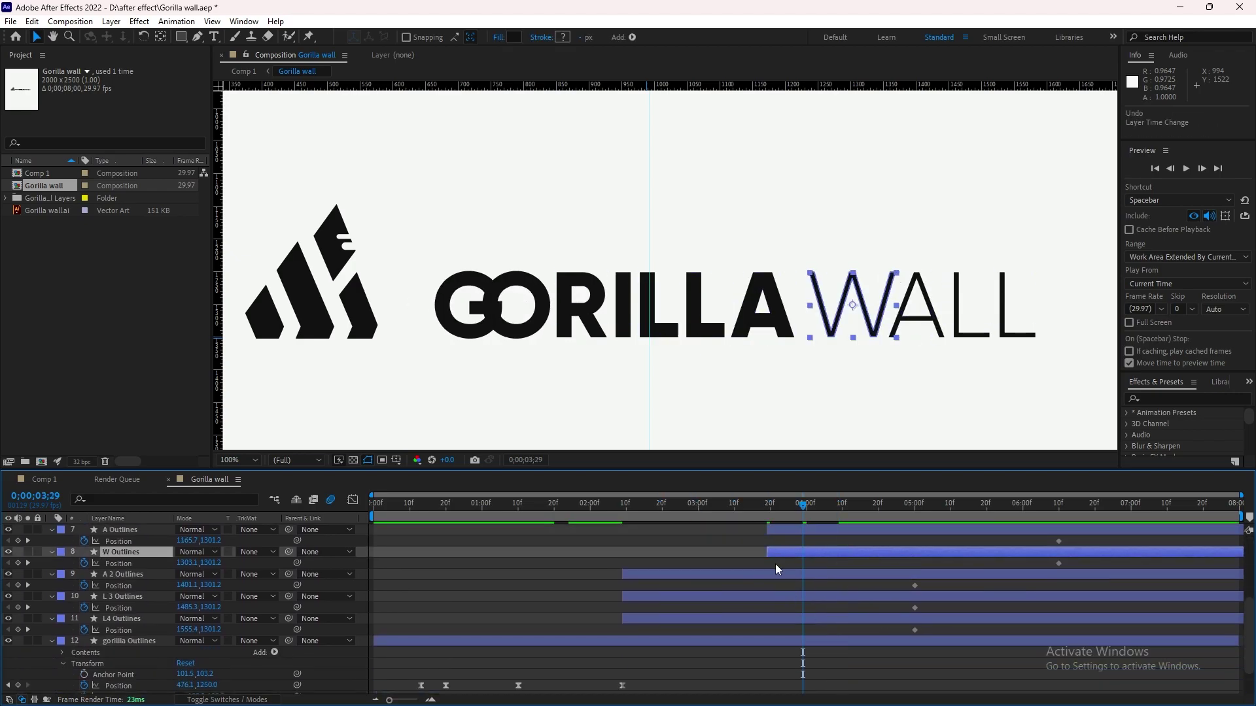
left_click(851, 574)
key("bracketleft")
key("shift+Page_Down")
key("bracketleft")
left_click_drag(896, 595, 1105, 596)
left_click(964, 619)
key("bracketleft")
key("shift+Page_Down")
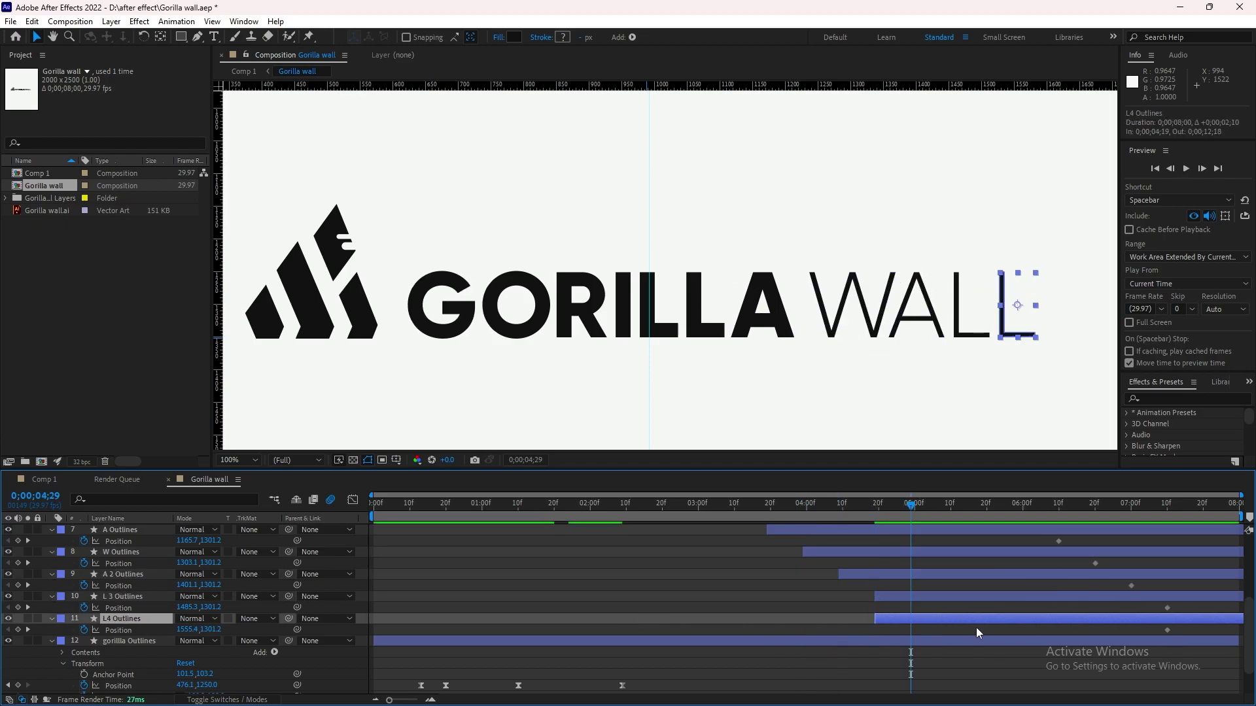
key("bracketleft")
scroll(1003, 619, "up", 5)
left_click_drag(910, 504, 539, 507)
Retime G's and O's end Position keyframes and place the O to the right of G.
left_click(751, 531)
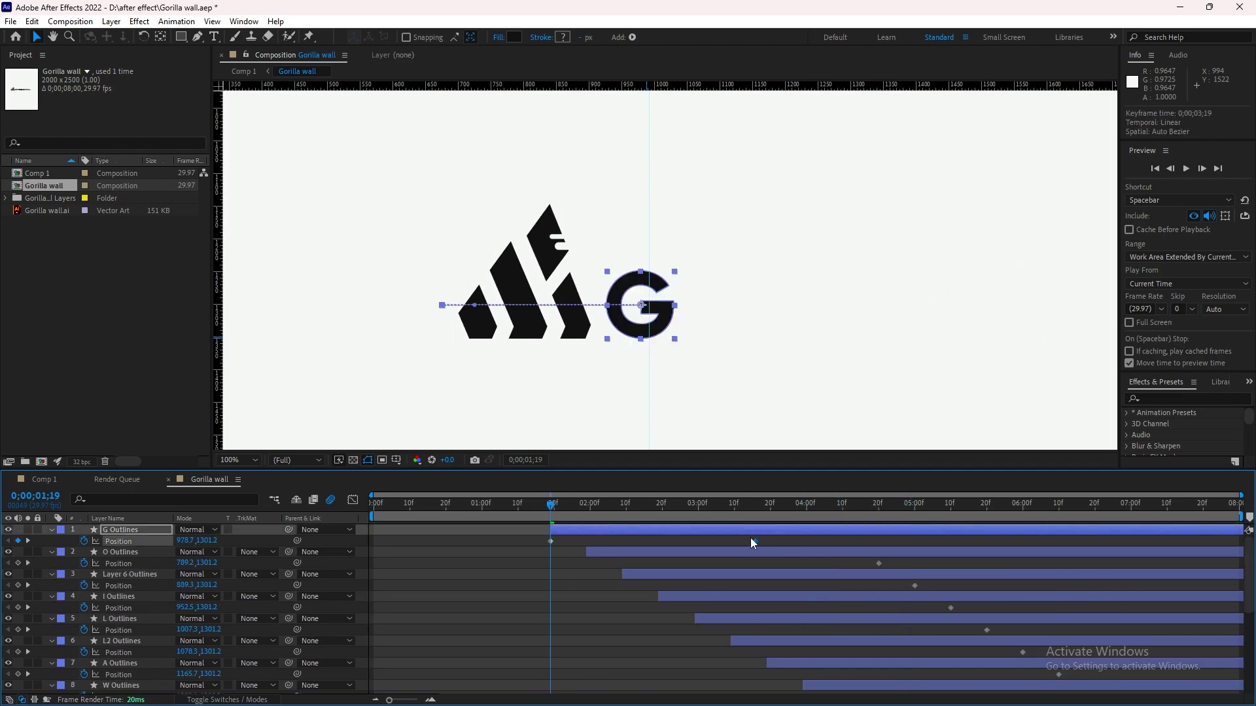
left_click_drag(708, 542, 680, 541)
left_click_drag(540, 519, 586, 507)
left_click_drag(517, 305, 661, 304)
left_click_drag(587, 507, 626, 506)
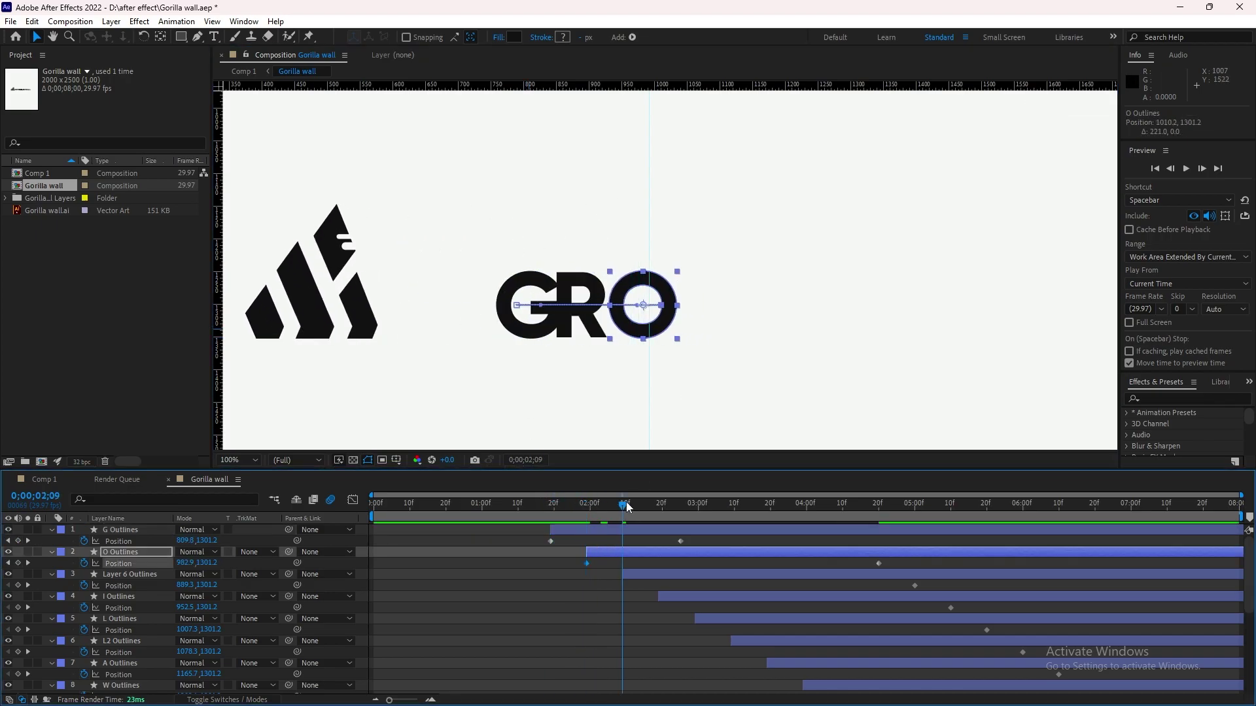
left_click(579, 305)
left_click(586, 503)
left_click(695, 502)
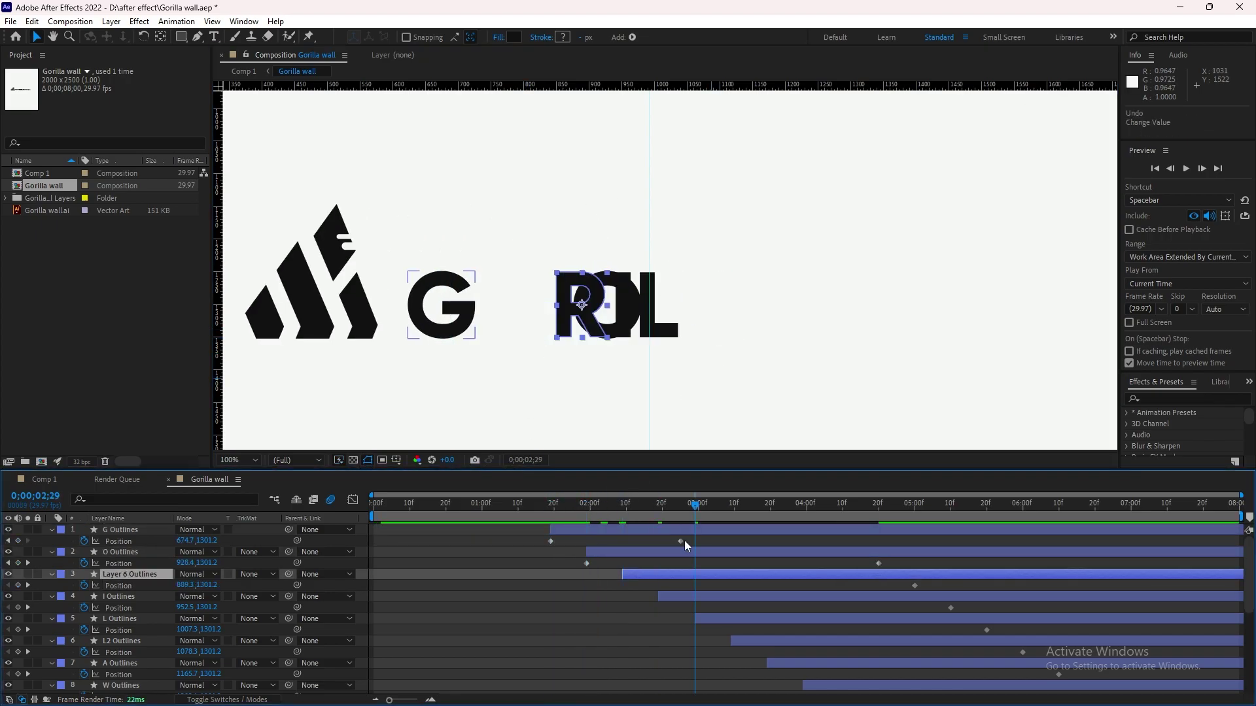
left_click_drag(680, 542, 694, 542)
left_click_drag(878, 563, 730, 563)
left_click_drag(695, 504, 529, 503)
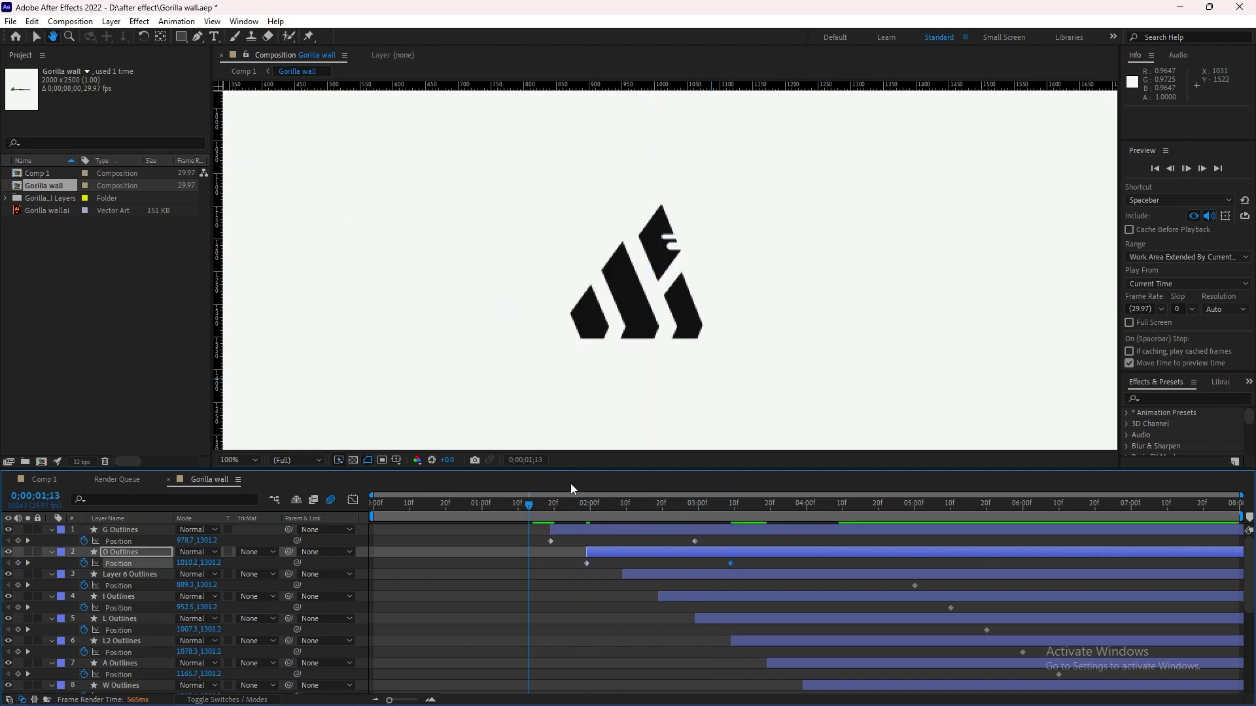
Move G's and O's end keyframes to 2;19 and pull the O further left, previewing the slide-out.
key("space")
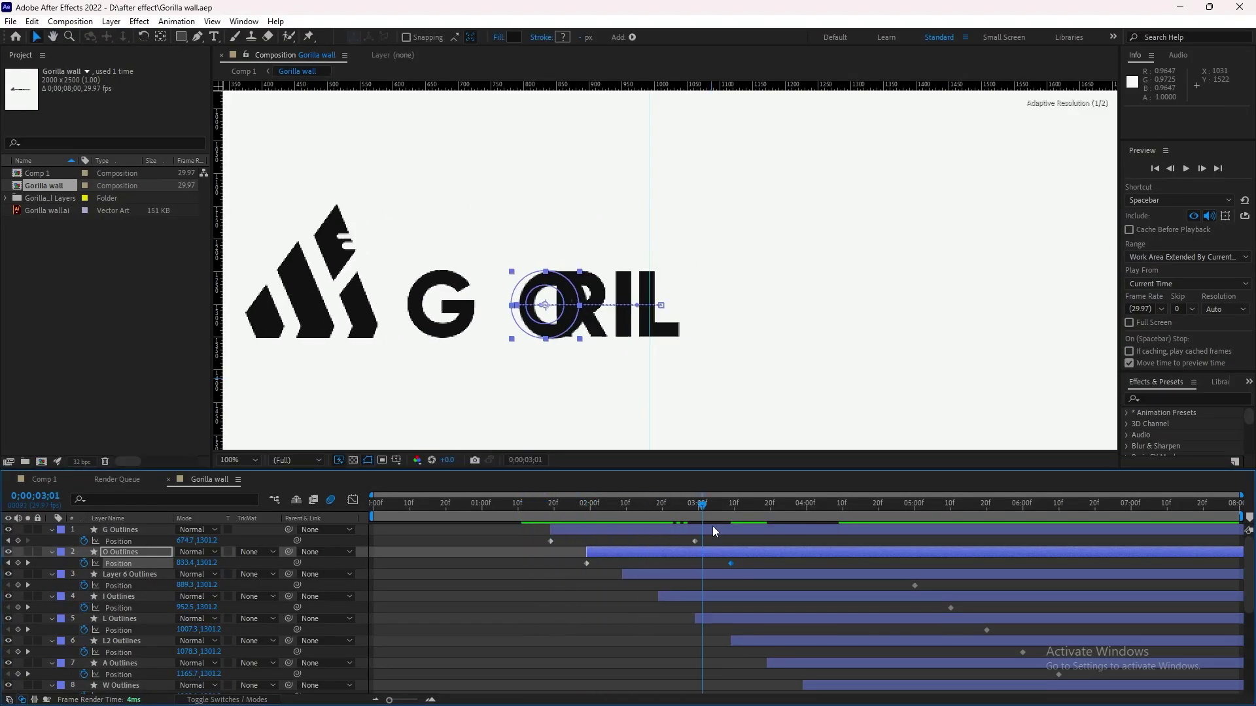
left_click_drag(694, 541, 658, 540)
left_click_drag(554, 509, 658, 510)
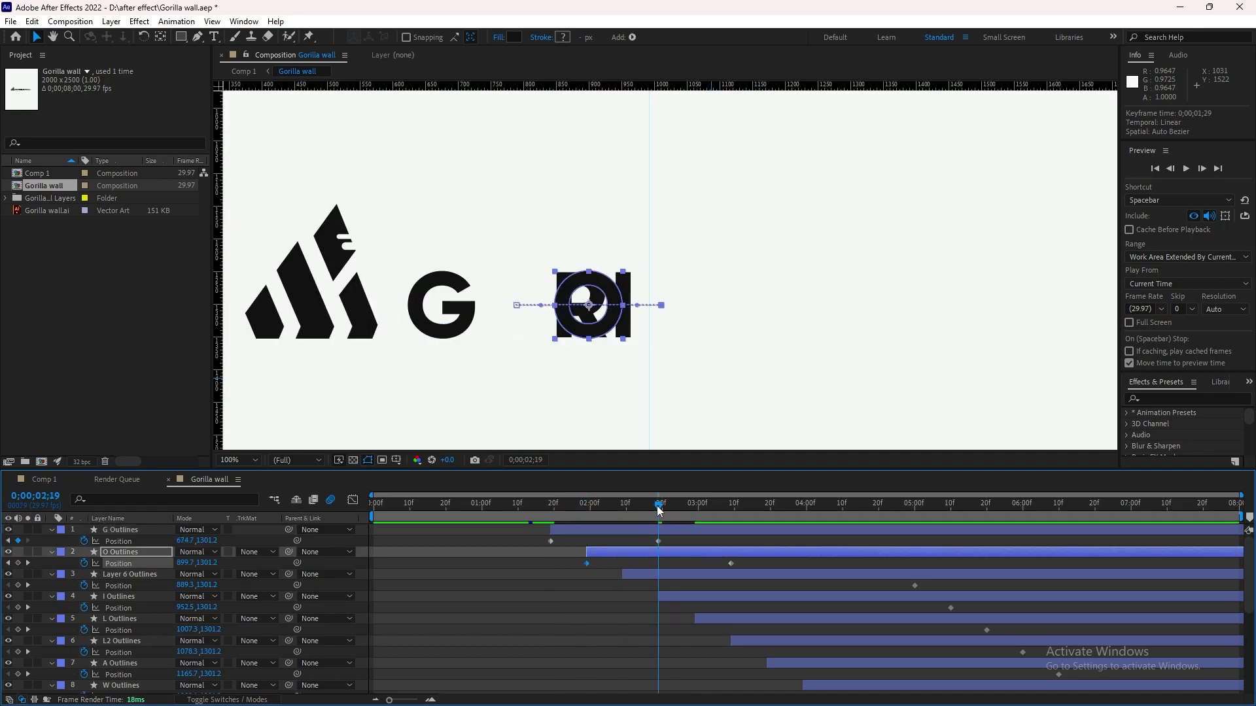
mouse_move(731, 563)
left_mouse_down()
mouse_move(622, 541)
mouse_move(658, 508)
mouse_move(658, 563)
left_mouse_up()
key("space")
key("space")
left_click_drag(658, 508, 559, 512)
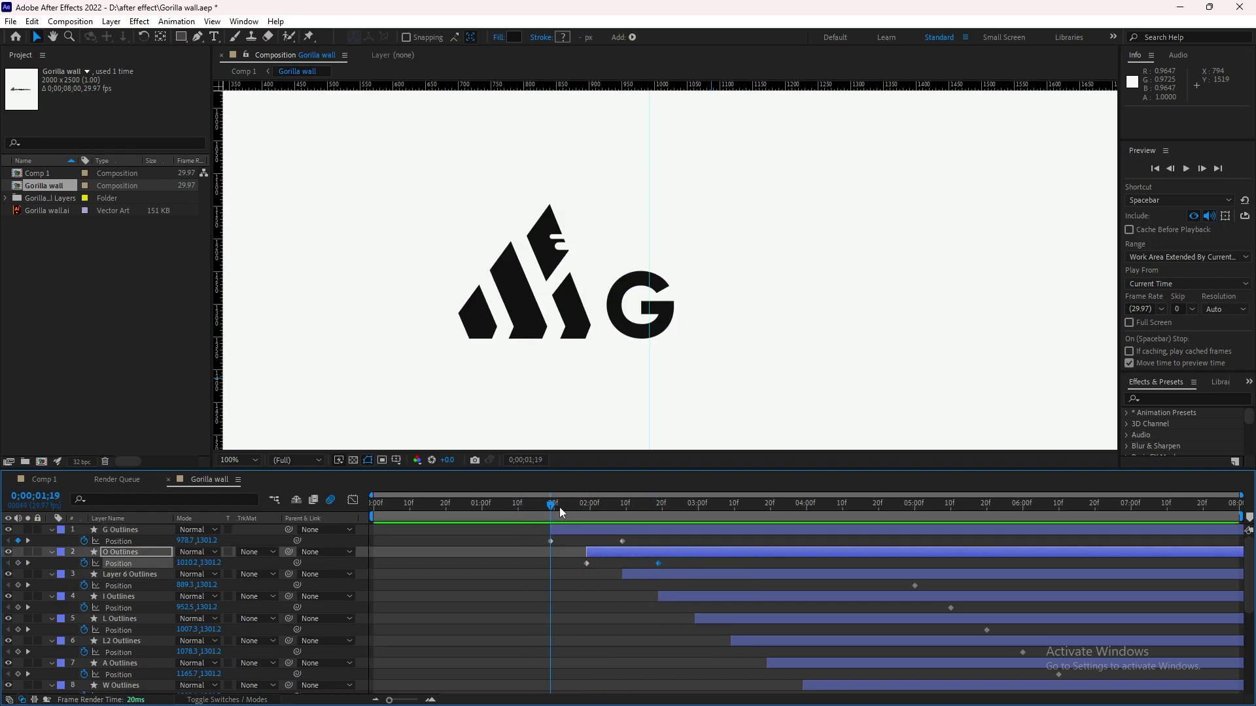
Animate the G's Scale from 0% at 1;19 up to 100% a few frames later.
left_click(53, 530)
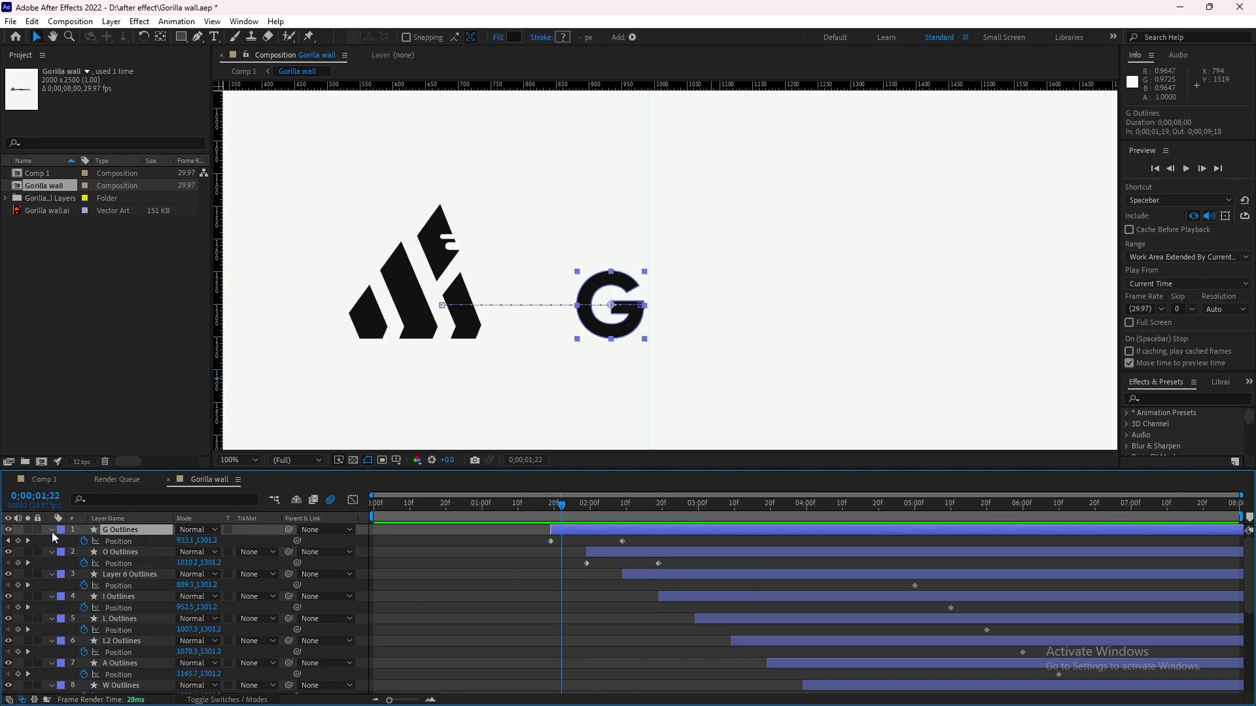
left_click(53, 530)
left_click(84, 586)
key("j")
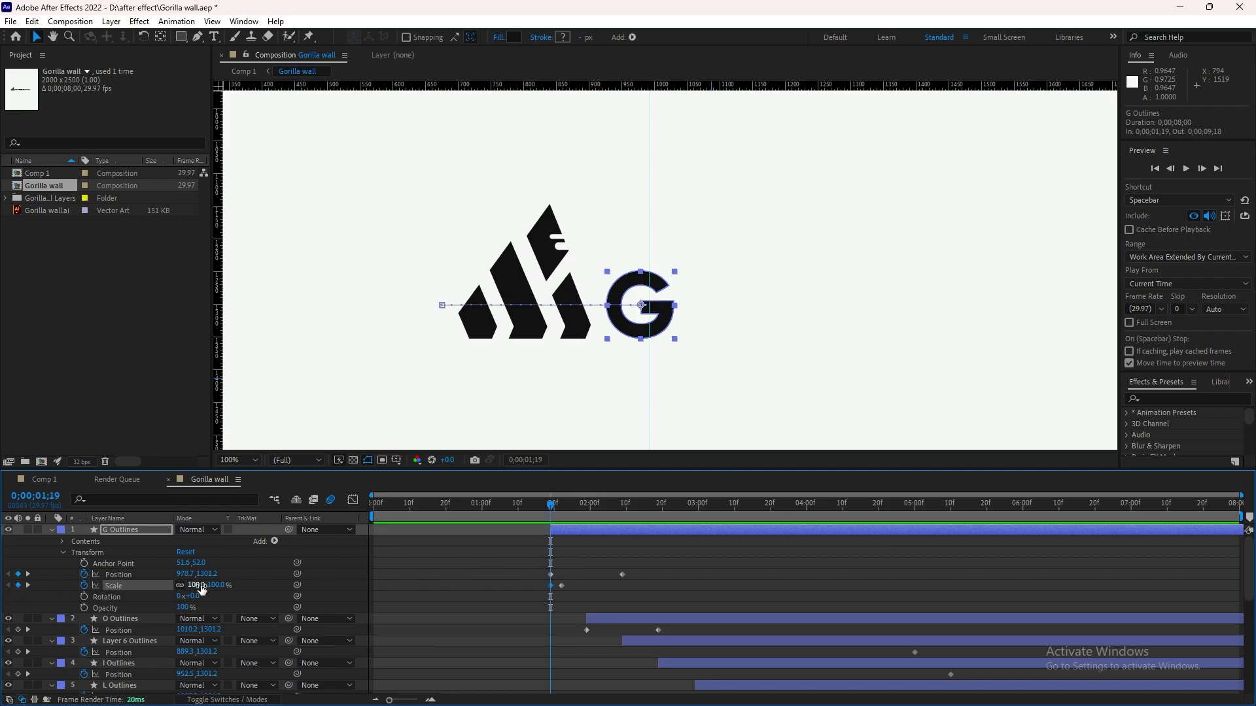
left_click_drag(214, 587, 200, 587)
left_click_drag(640, 271, 642, 292)
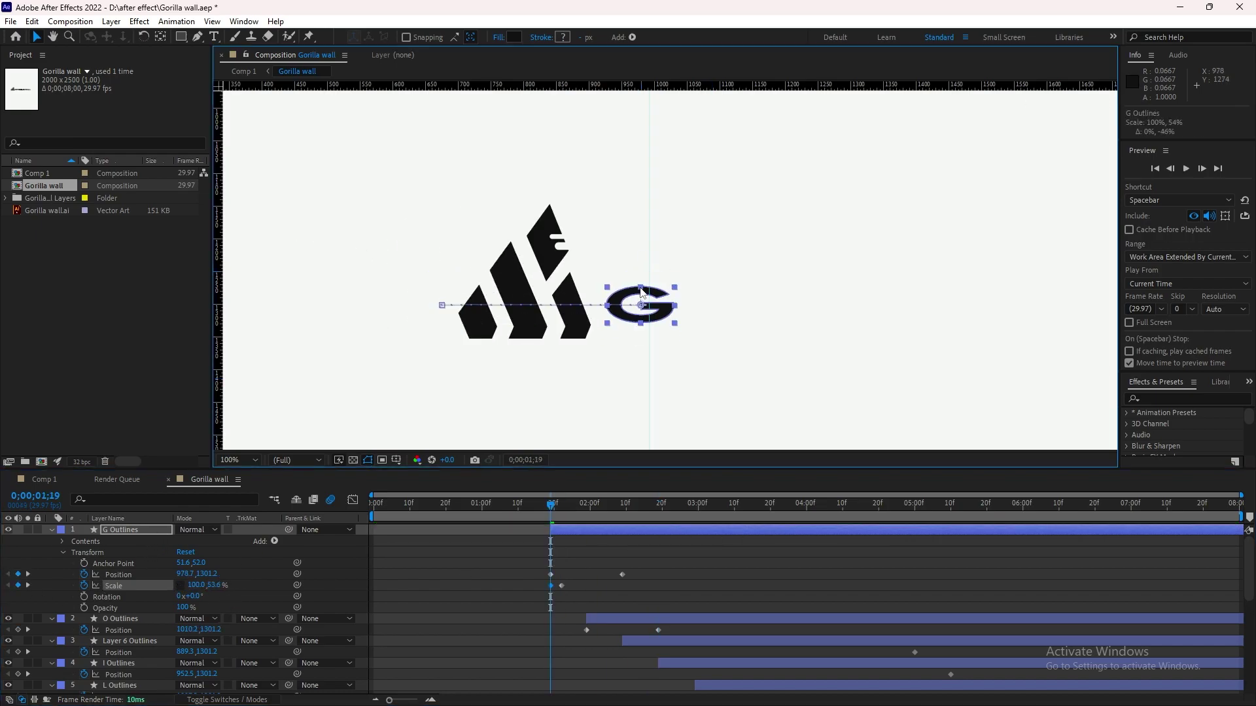
left_click_drag(561, 585, 572, 585)
key("space")
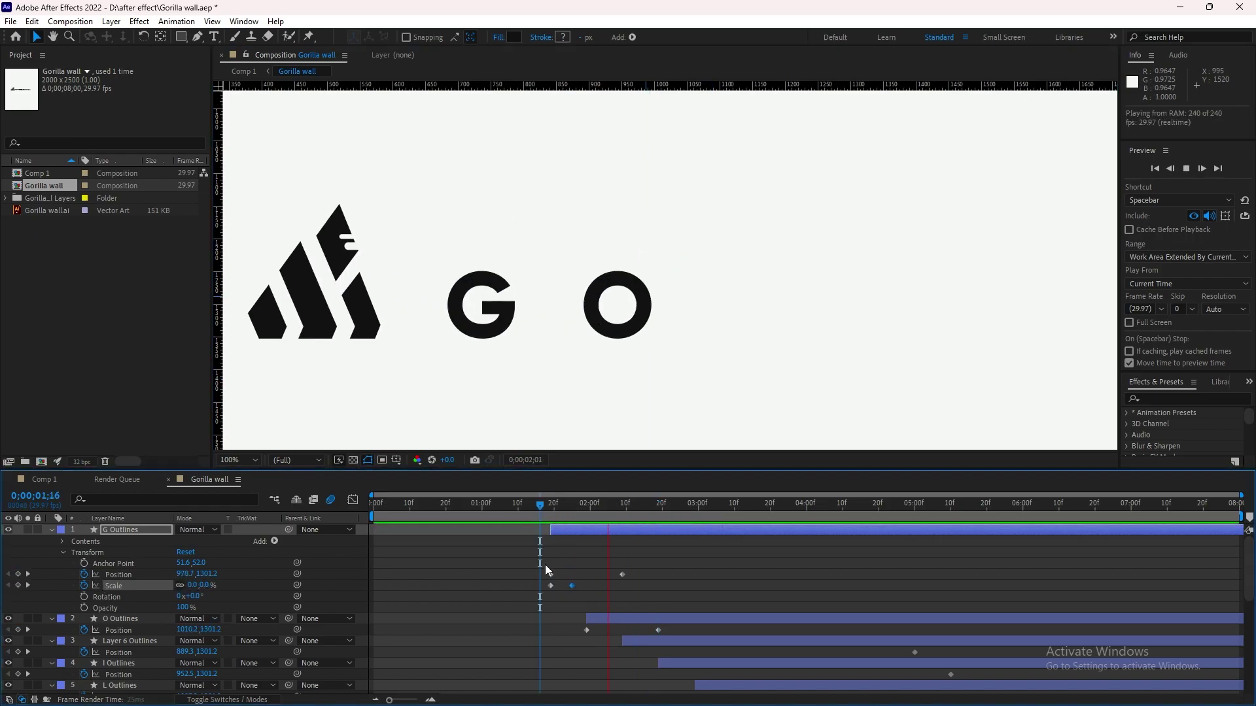
Nudge the O's starting position slightly left at 1;29.
left_click_drag(527, 505, 562, 507)
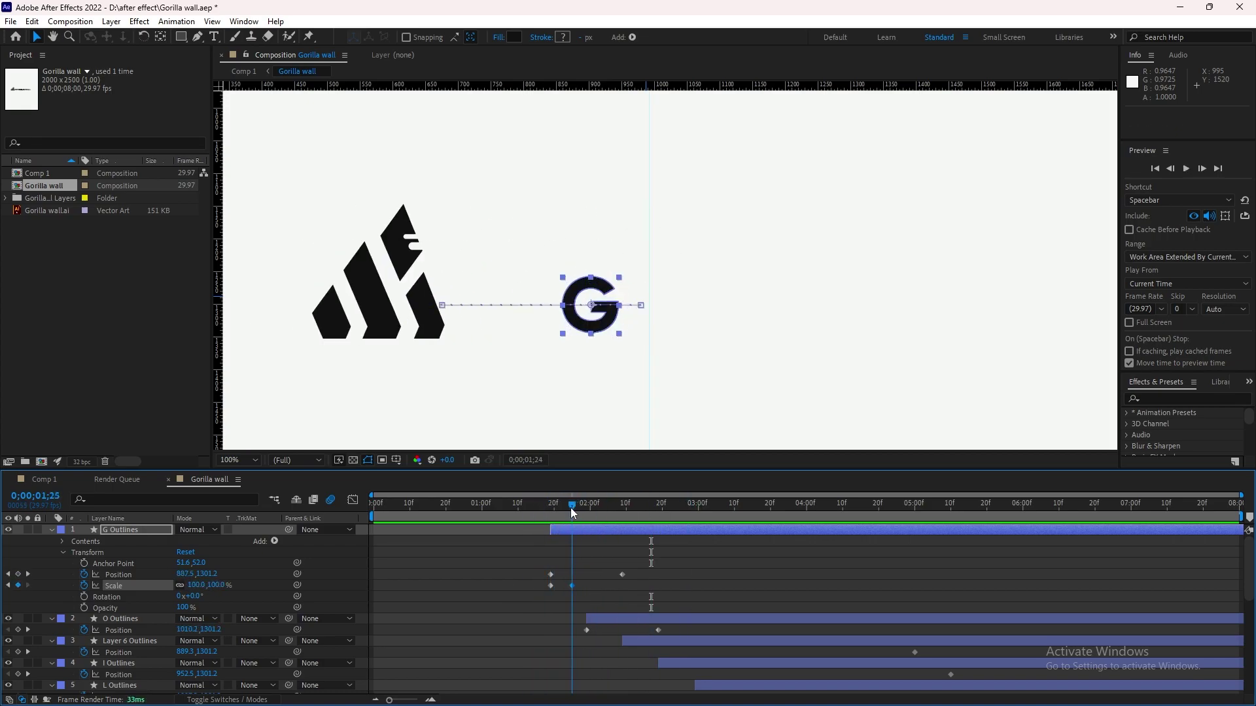
mouse_move(566, 512)
left_mouse_down()
mouse_move(609, 507)
mouse_move(566, 516)
mouse_move(587, 508)
left_mouse_up()
left_click_drag(635, 338, 623, 342)
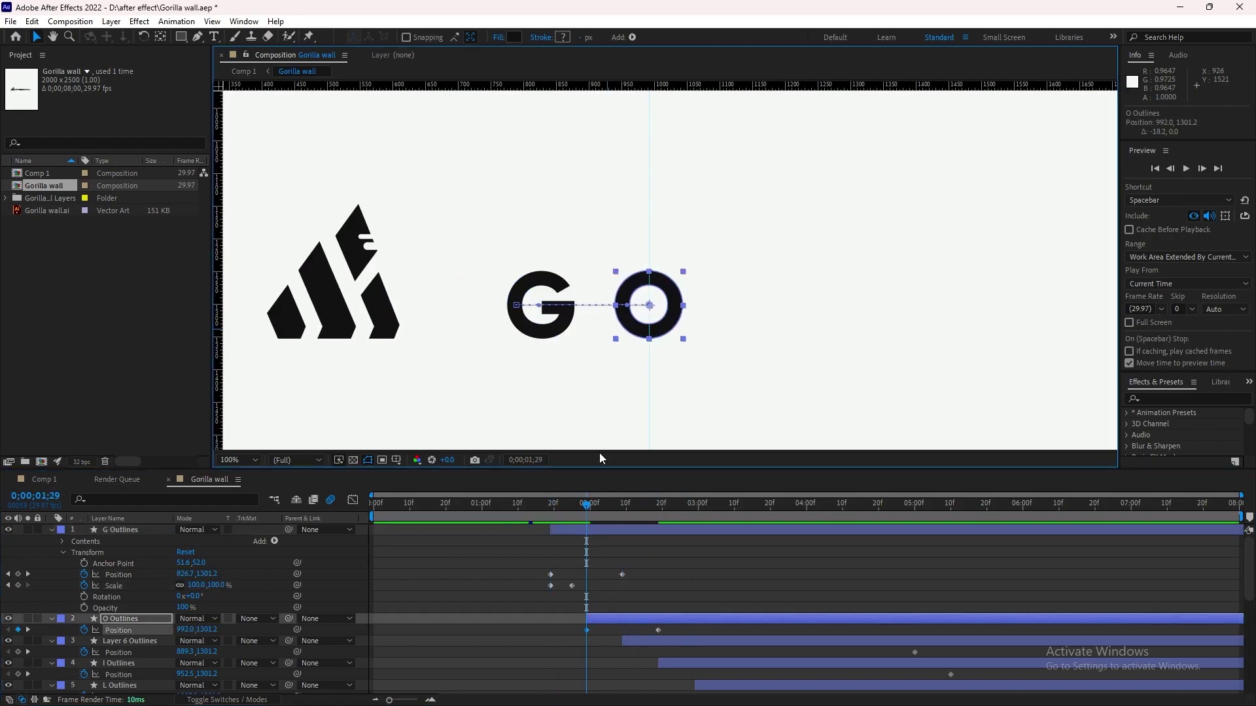
mouse_move(587, 507)
left_mouse_down()
mouse_move(555, 507)
mouse_move(586, 505)
left_mouse_up()
left_click(565, 527)
Keyframe the O Outlines Scale from 0% at its in-point to 100% a few frames later.
left_click(120, 619)
left_click(51, 619)
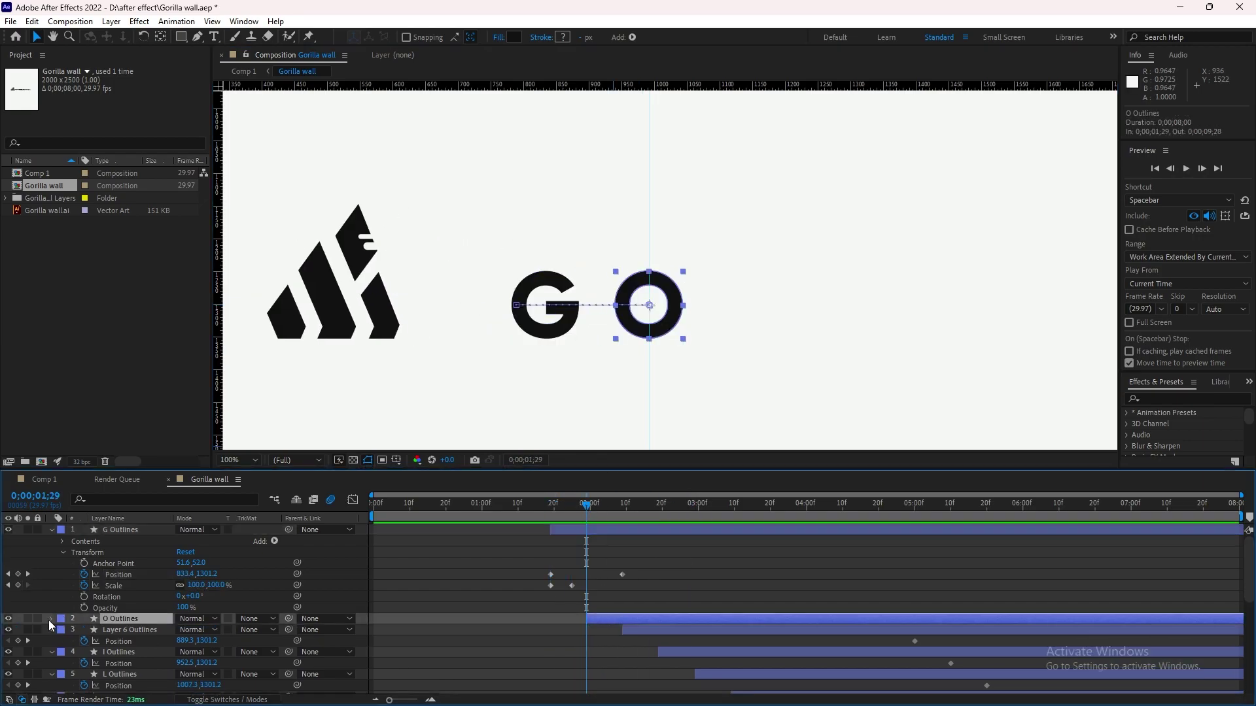
left_click(51, 618)
key("ctrl+z")
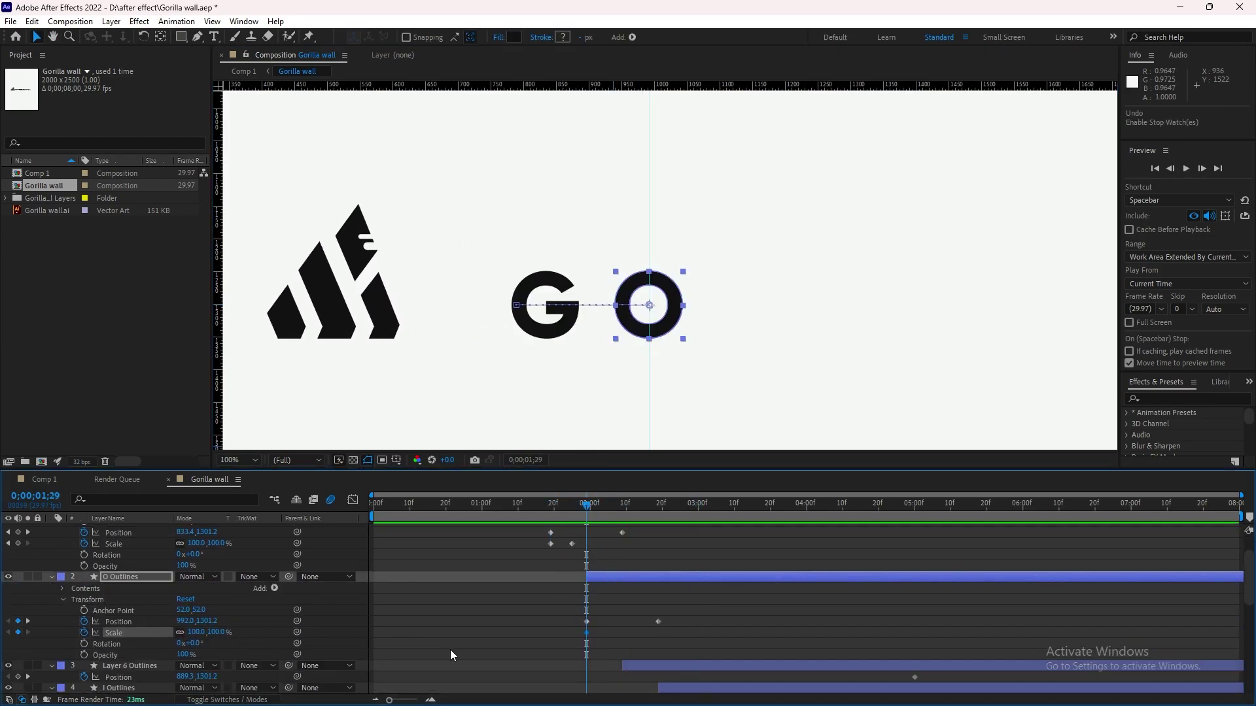
key("ctrl+z")
left_click(550, 519)
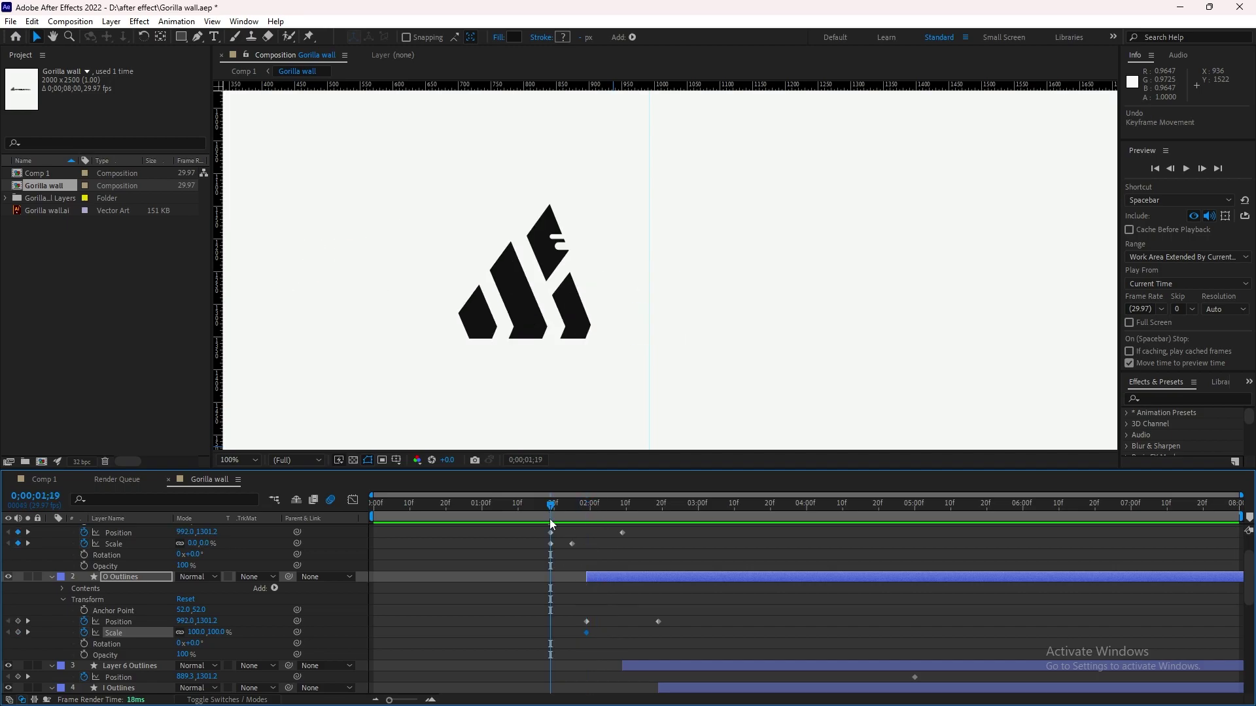
left_click(587, 504)
left_click_drag(587, 632, 608, 632)
left_click(17, 632)
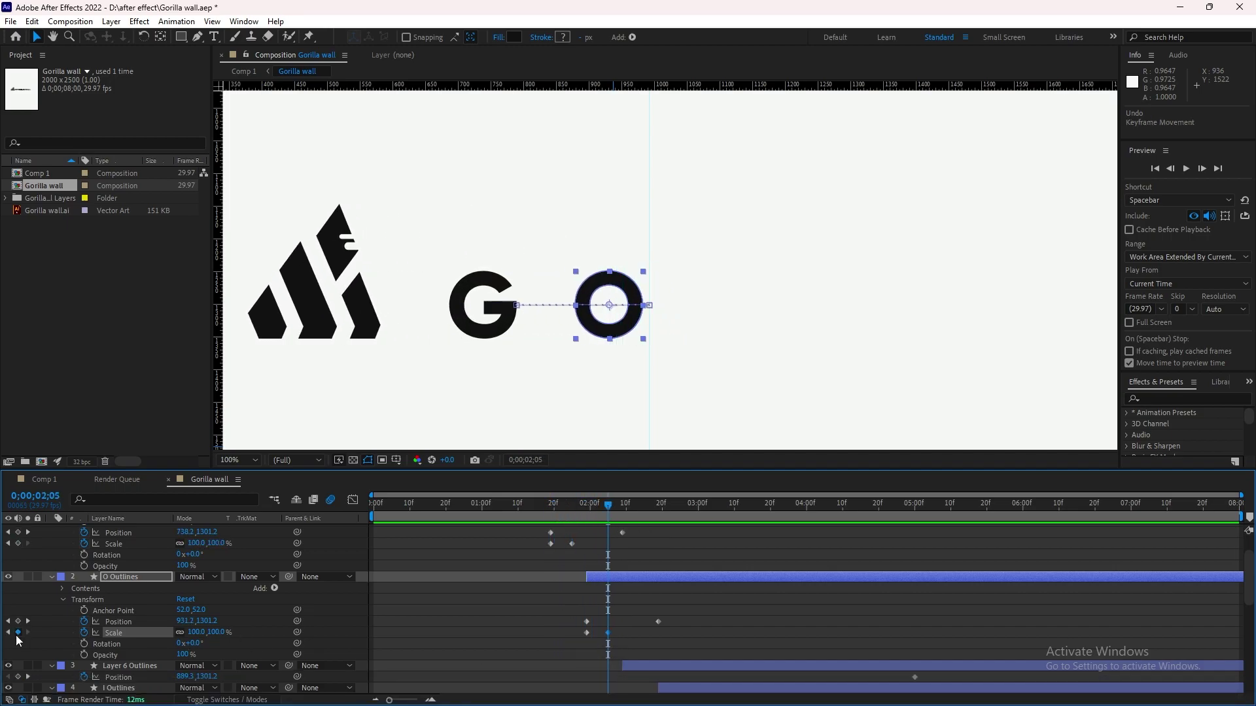
left_click_drag(196, 632, 206, 633)
Scrub the timeline to preview the G and O letters sliding out and scaling up.
left_click_drag(586, 504, 553, 504)
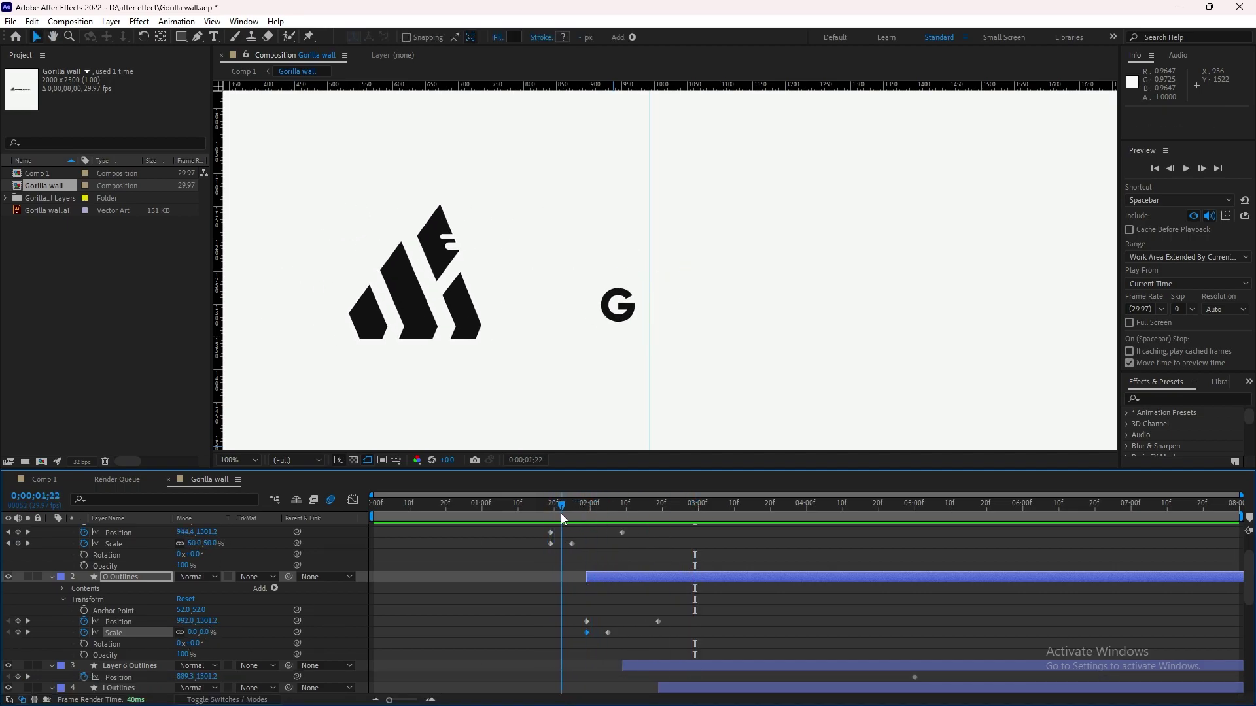
scroll(589, 616, "up", 2)
key("ctrl+z")
mouse_move(551, 504)
left_mouse_down()
mouse_move(649, 515)
mouse_move(580, 529)
mouse_move(551, 507)
left_mouse_up()
mouse_move(627, 504)
left_mouse_down()
mouse_move(657, 504)
mouse_move(552, 507)
mouse_move(691, 507)
mouse_move(567, 535)
mouse_move(551, 529)
mouse_move(563, 517)
left_mouse_up()
scroll(633, 624, "down", 2)
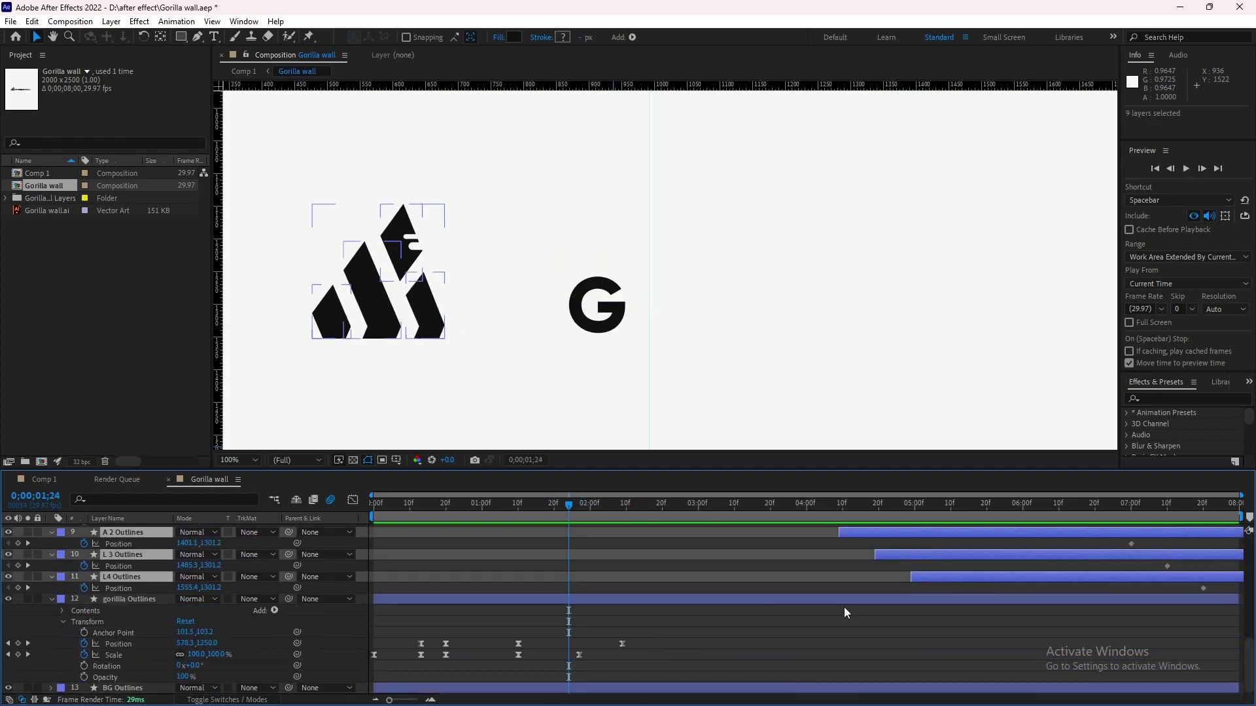
mouse_move(676, 631)
left_mouse_down()
mouse_move(621, 631)
mouse_move(639, 631)
left_mouse_up()
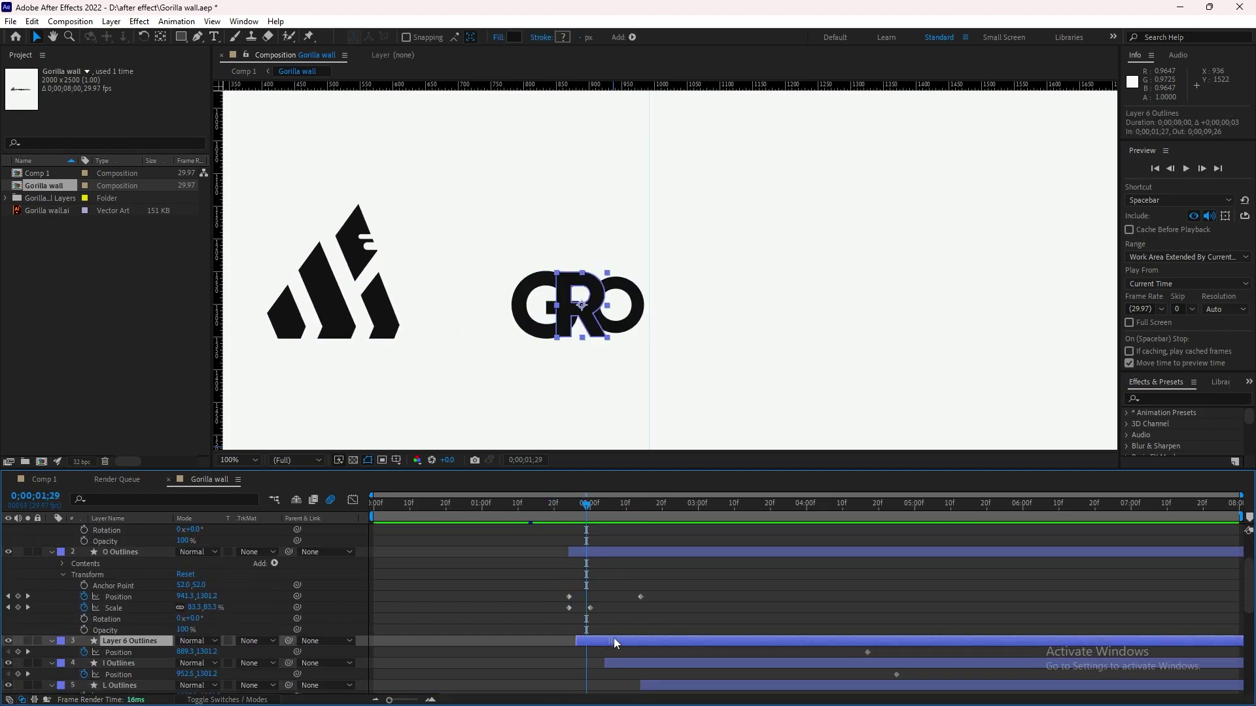
Delay the R letter layer (Layer 6 Outlines) by five frames and briefly play back.
scroll(613, 638, "up", 3)
left_click(553, 514)
mouse_move(554, 514)
left_mouse_down()
mouse_move(591, 528)
mouse_move(569, 529)
left_mouse_up()
left_click(603, 618)
scroll(654, 597, "down", 3)
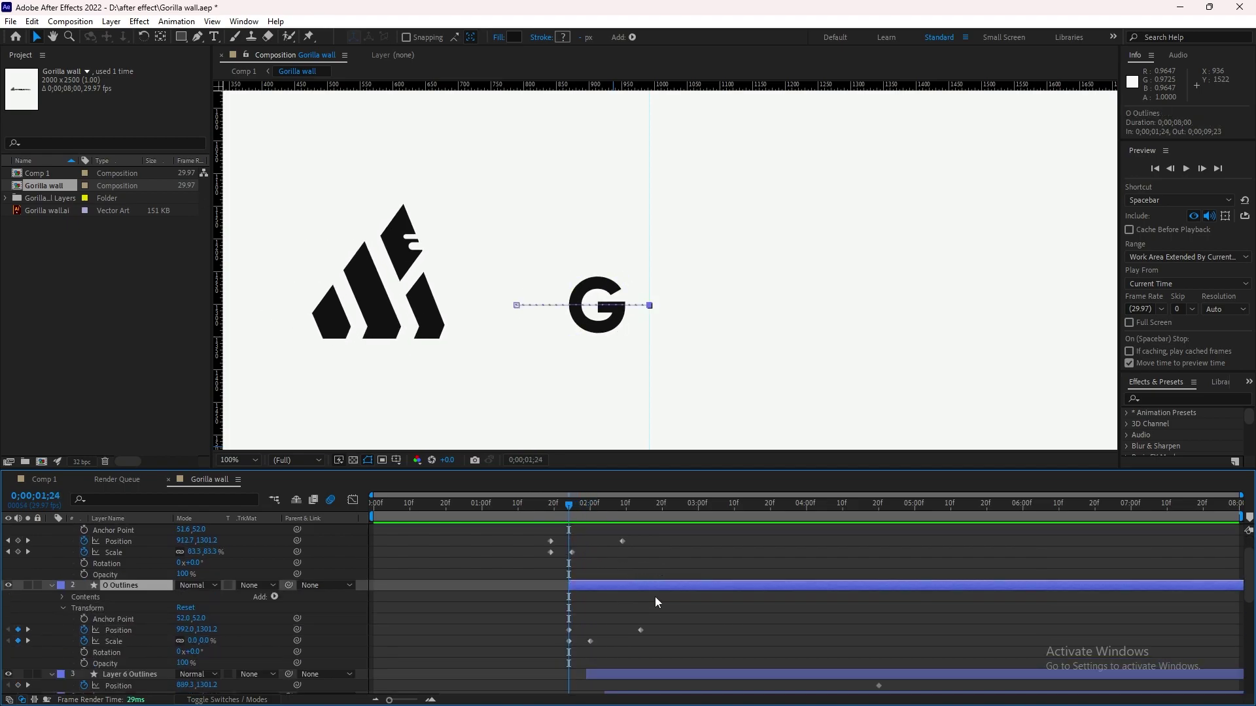
key("space")
key("space")
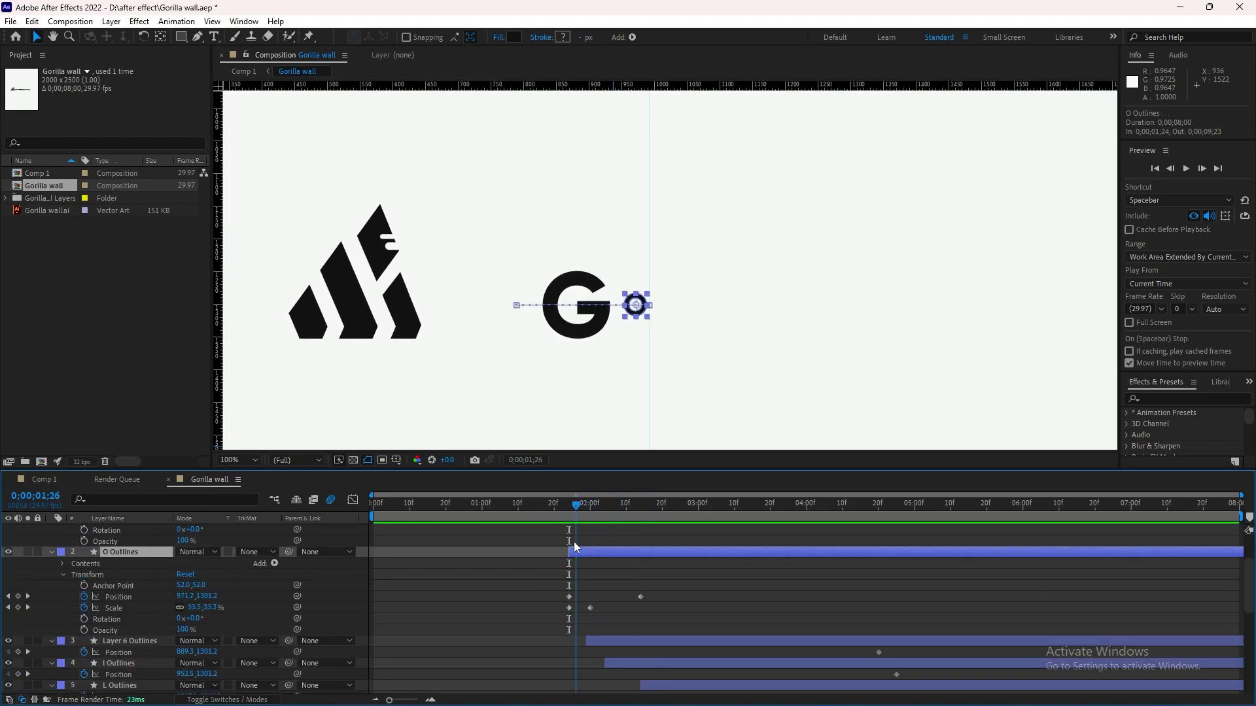
Key the R's Position from behind the O to its final spot at 2;19, plus Scale keyframes.
left_click(648, 638)
key("i")
scroll(593, 588, "down", 2)
left_click(52, 574)
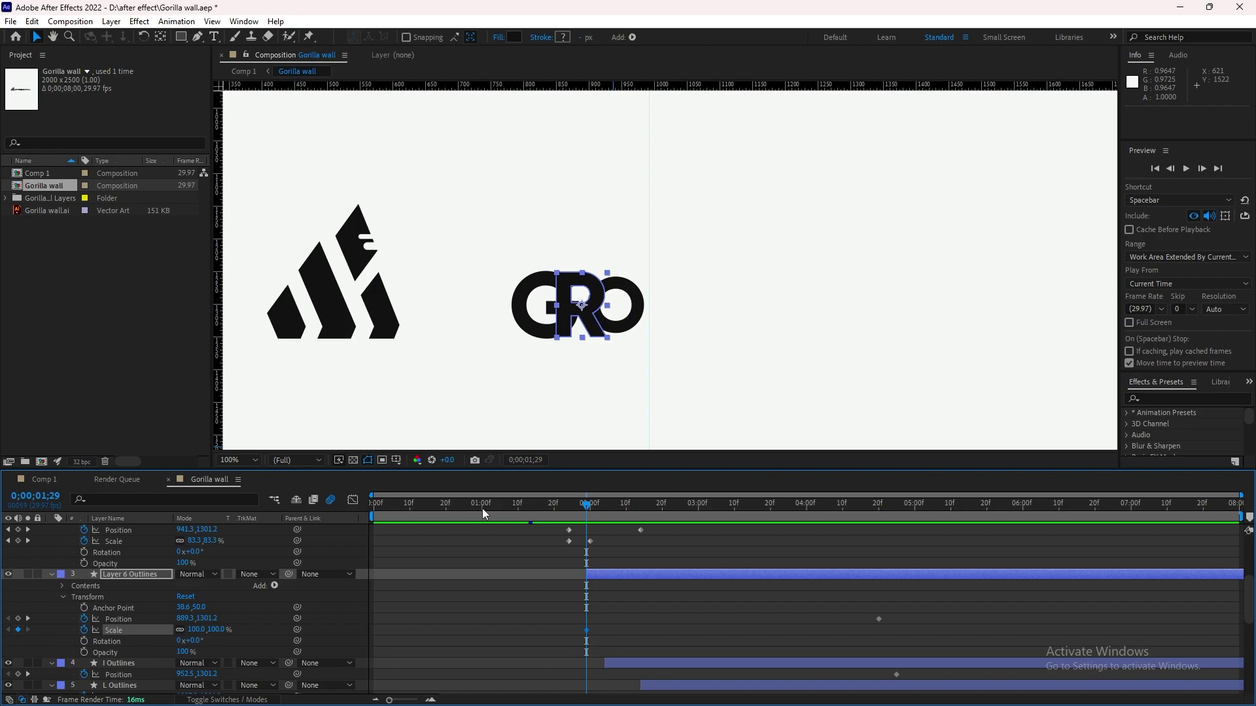
left_click_drag(581, 305, 649, 305)
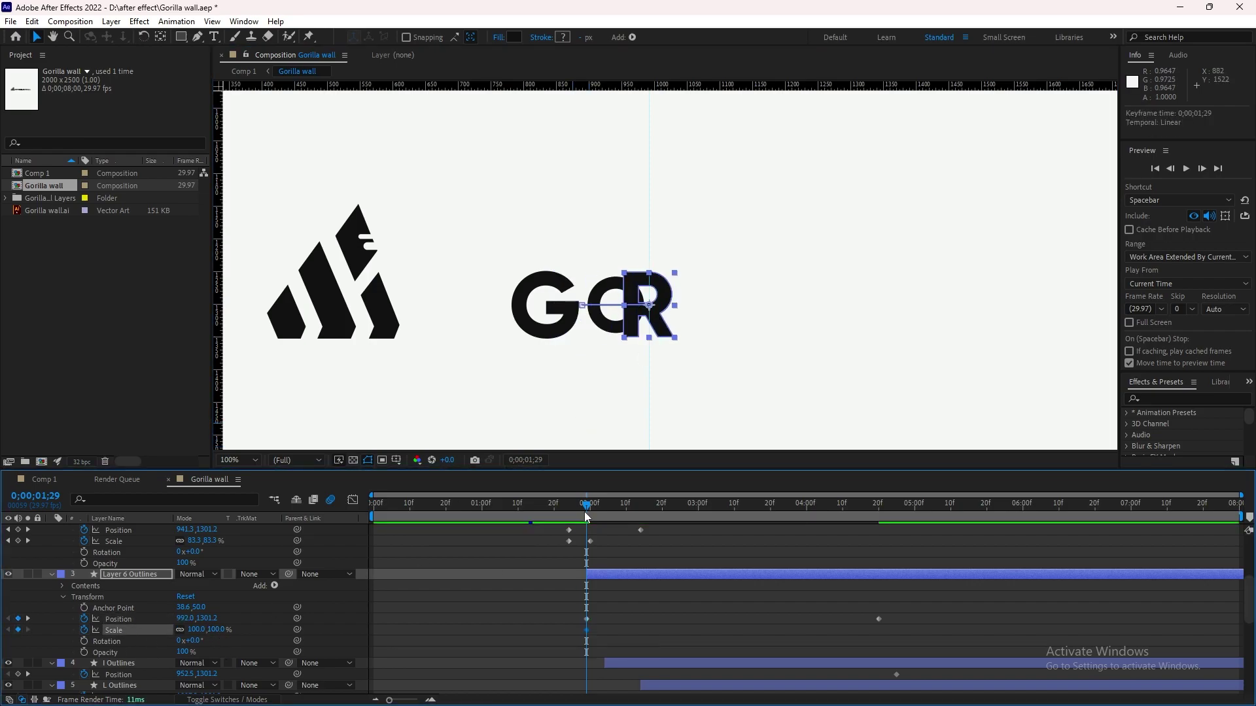
mouse_move(586, 629)
left_mouse_down()
mouse_move(611, 630)
mouse_move(586, 629)
left_mouse_up()
mouse_move(586, 507)
left_mouse_down()
mouse_move(660, 505)
mouse_move(576, 512)
mouse_move(604, 521)
left_mouse_up()
Undo the last layer timing change and reselect the O Outlines layer.
scroll(628, 605, "down", 3)
left_click(650, 651)
key("ctrl+z")
scroll(649, 605, "up", 3)
left_click(618, 516)
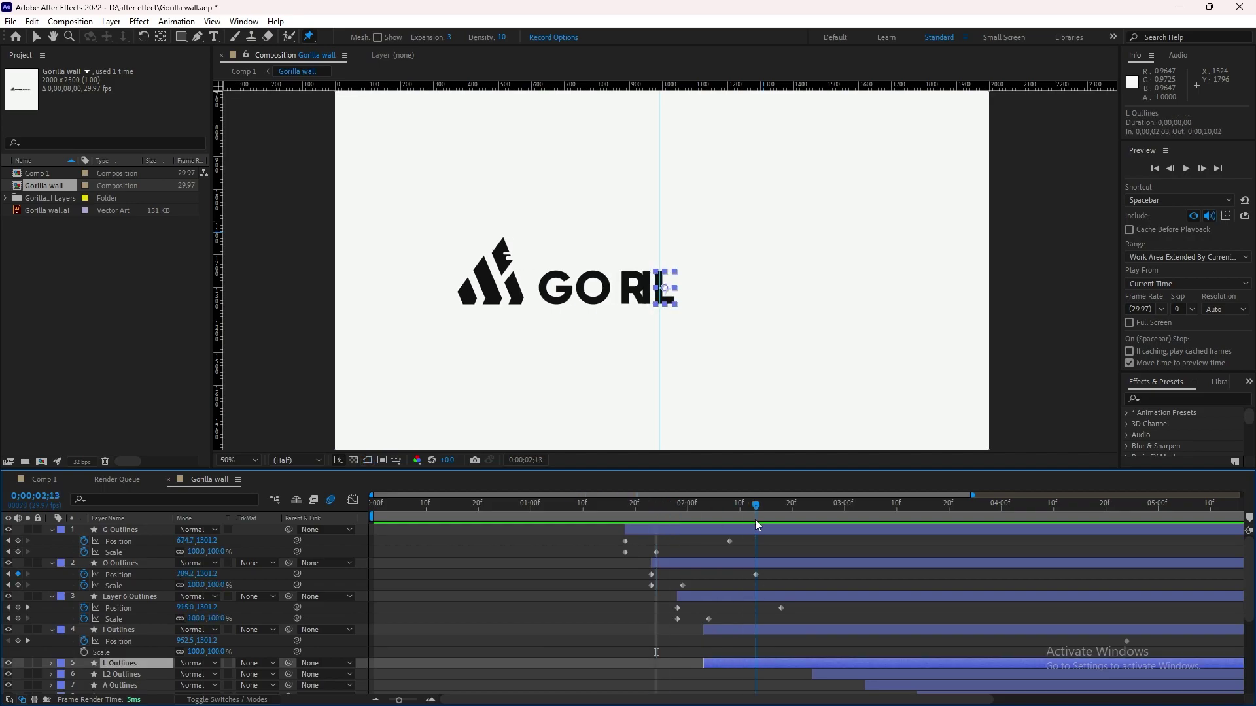
Shift the L Outlines layer later and start keyframing the I letter's Scale at its in-point.
left_click_drag(757, 525, 662, 524)
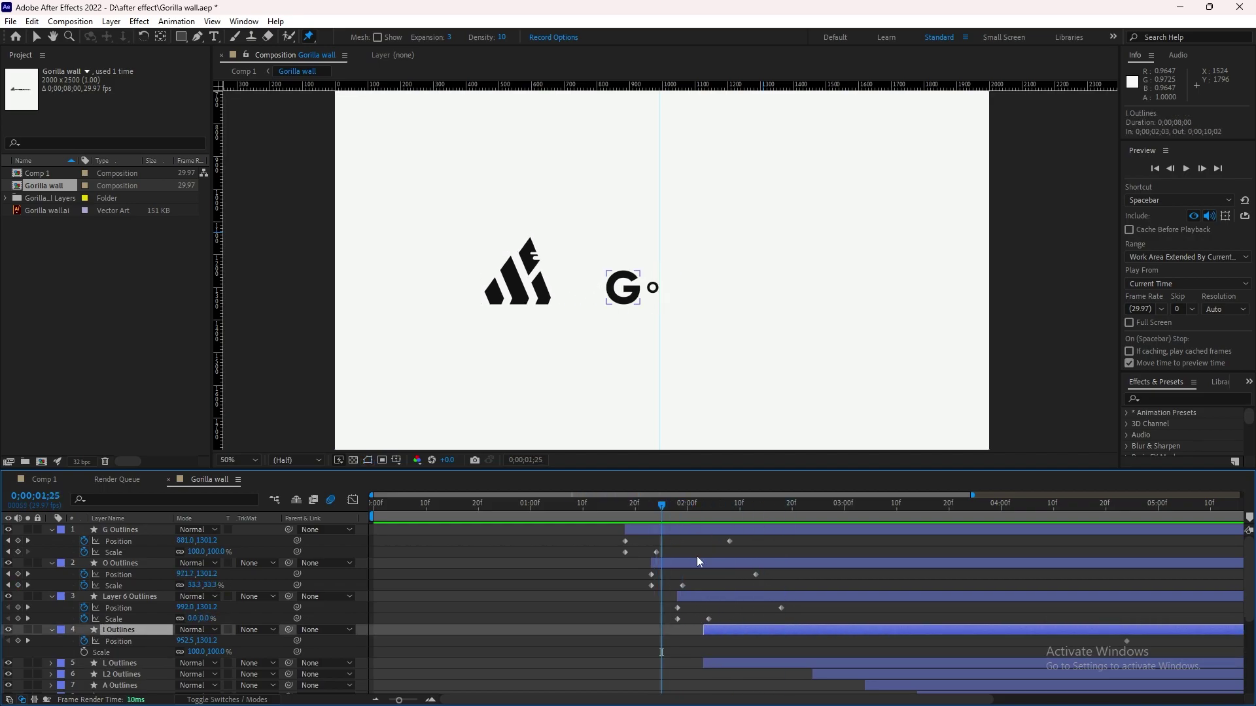
left_click_drag(785, 666, 859, 666)
key("ctrl+Up")
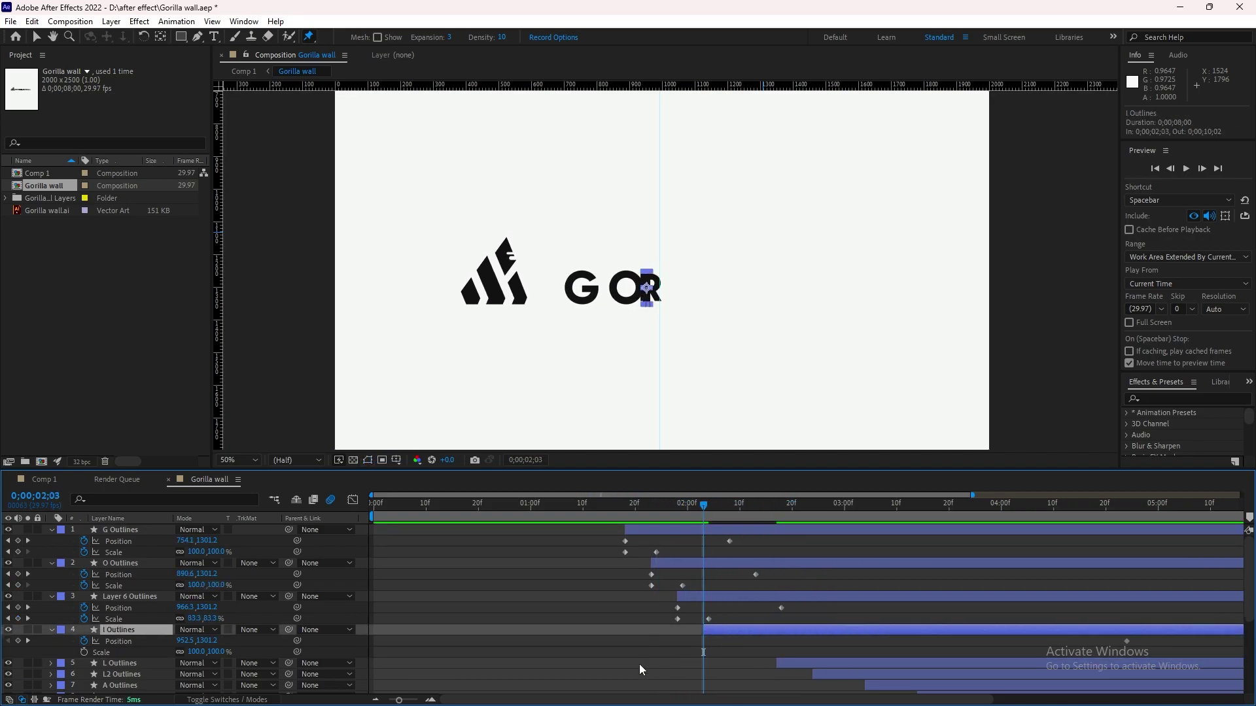
left_click(85, 652)
left_click_drag(703, 652, 781, 652)
scroll(669, 271, "up", 2)
Move the I right with the Selection tool to key Position, shifting its end keyframe earlier.
key("v")
left_click_drag(625, 302, 670, 302)
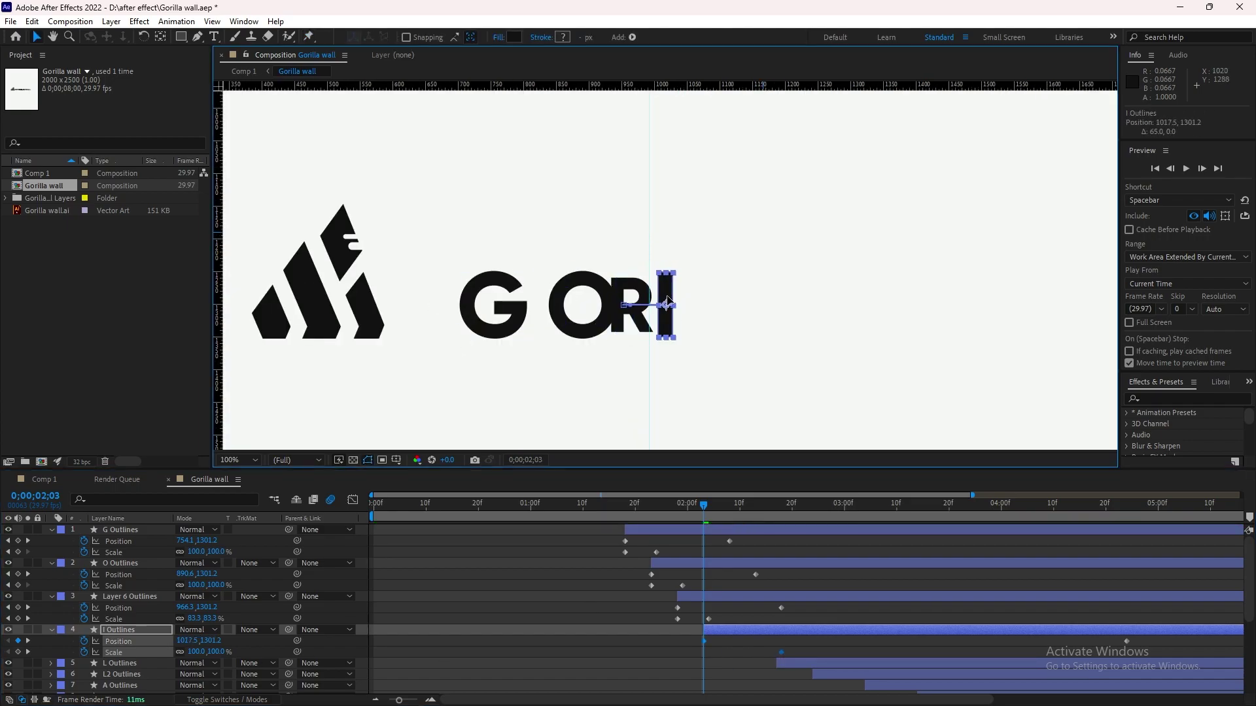
left_click_drag(704, 504, 843, 505)
left_click_drag(859, 641, 807, 641)
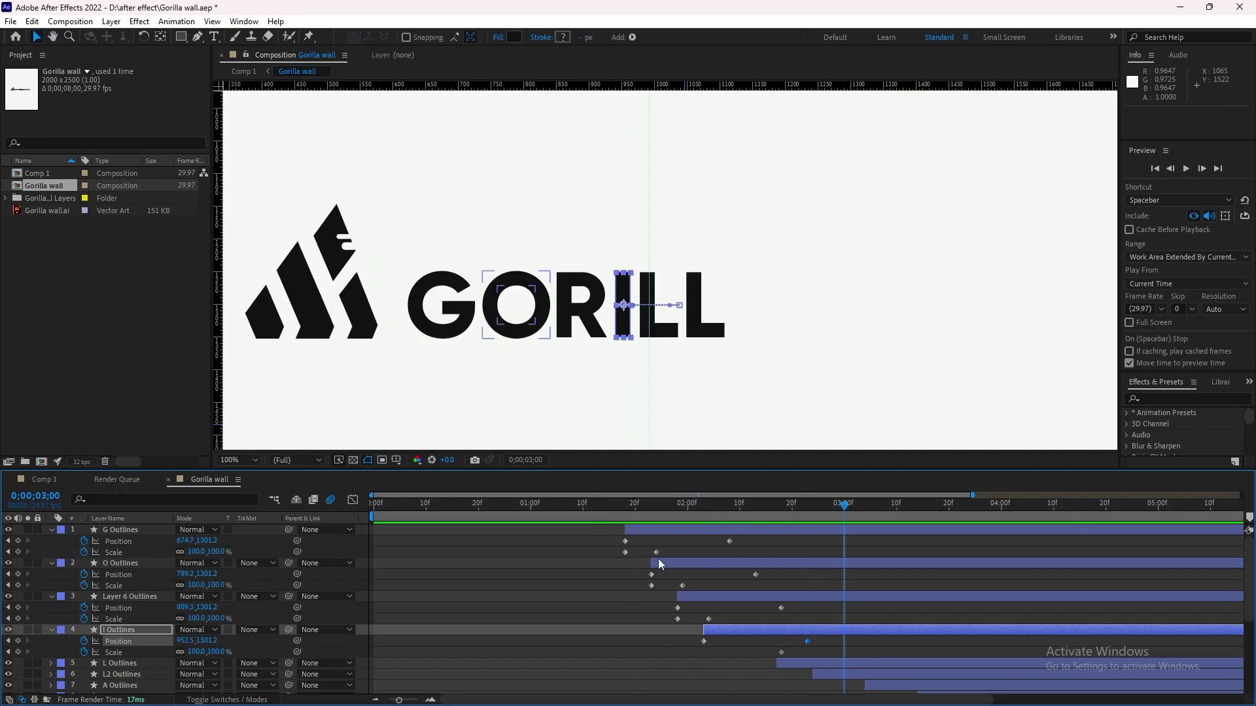
left_click(708, 506)
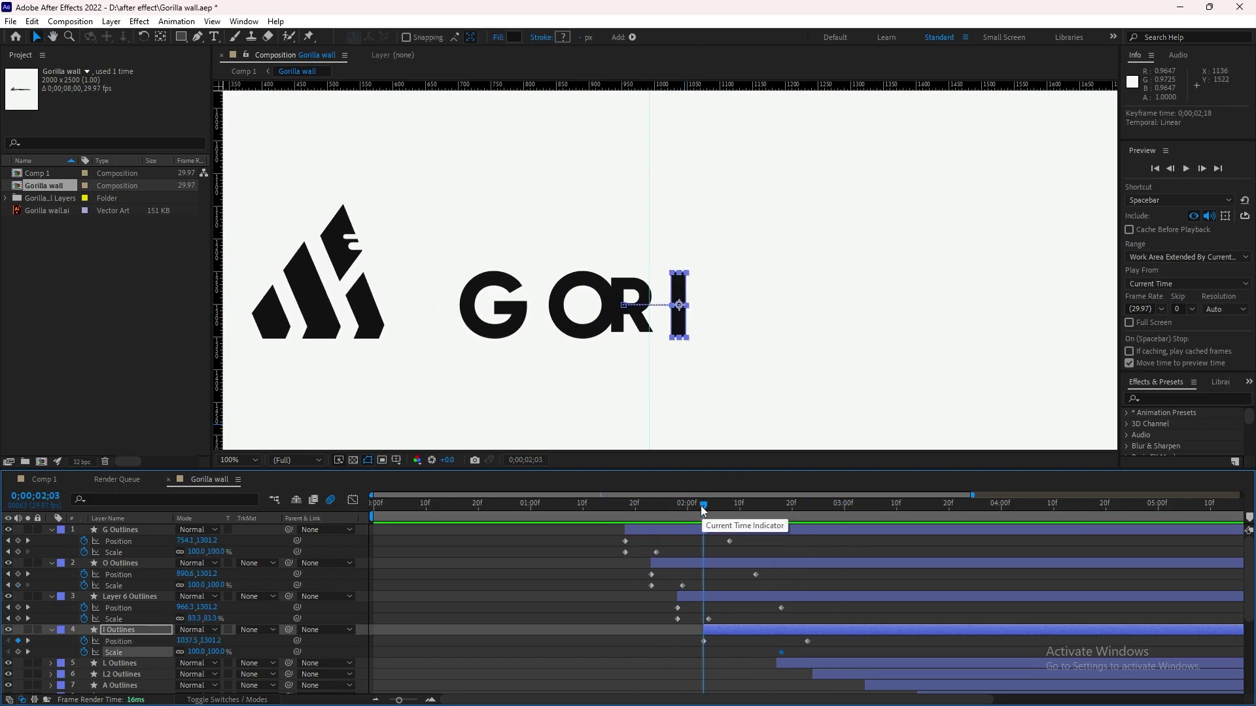
left_click_drag(704, 504, 703, 506)
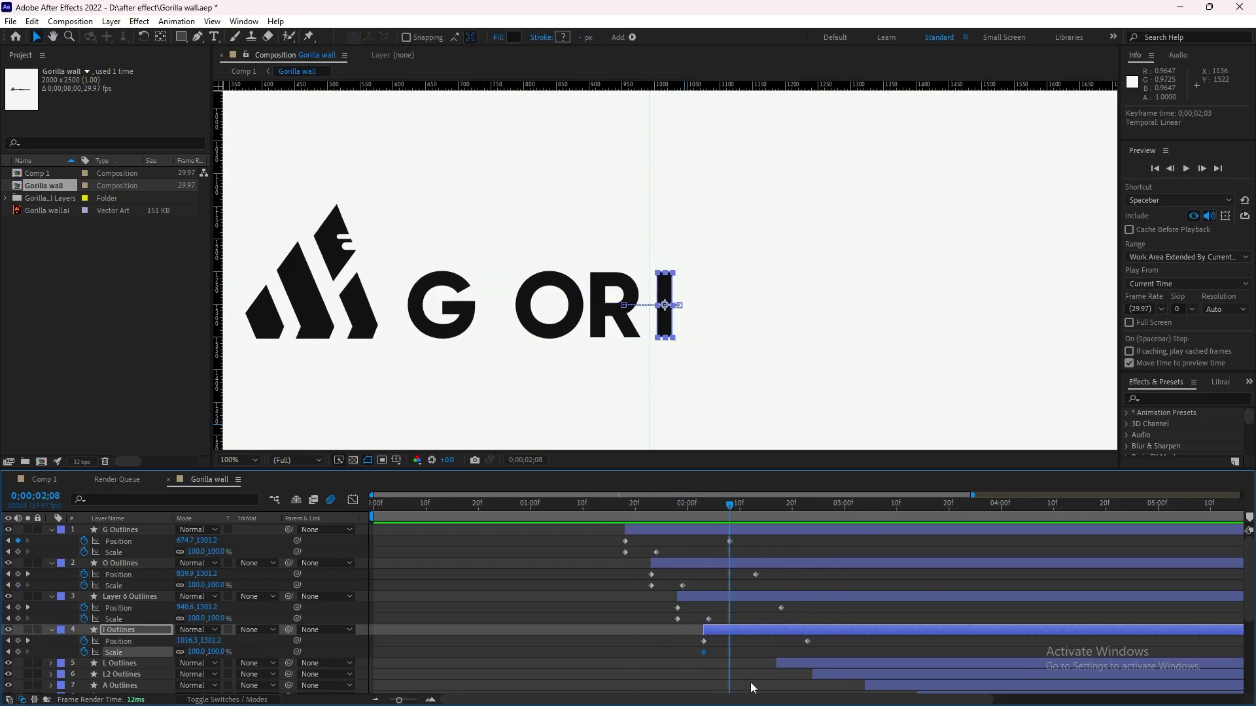
Add a 100% Scale keyframe for the I at 2;09 and preview it scaling up.
key("space")
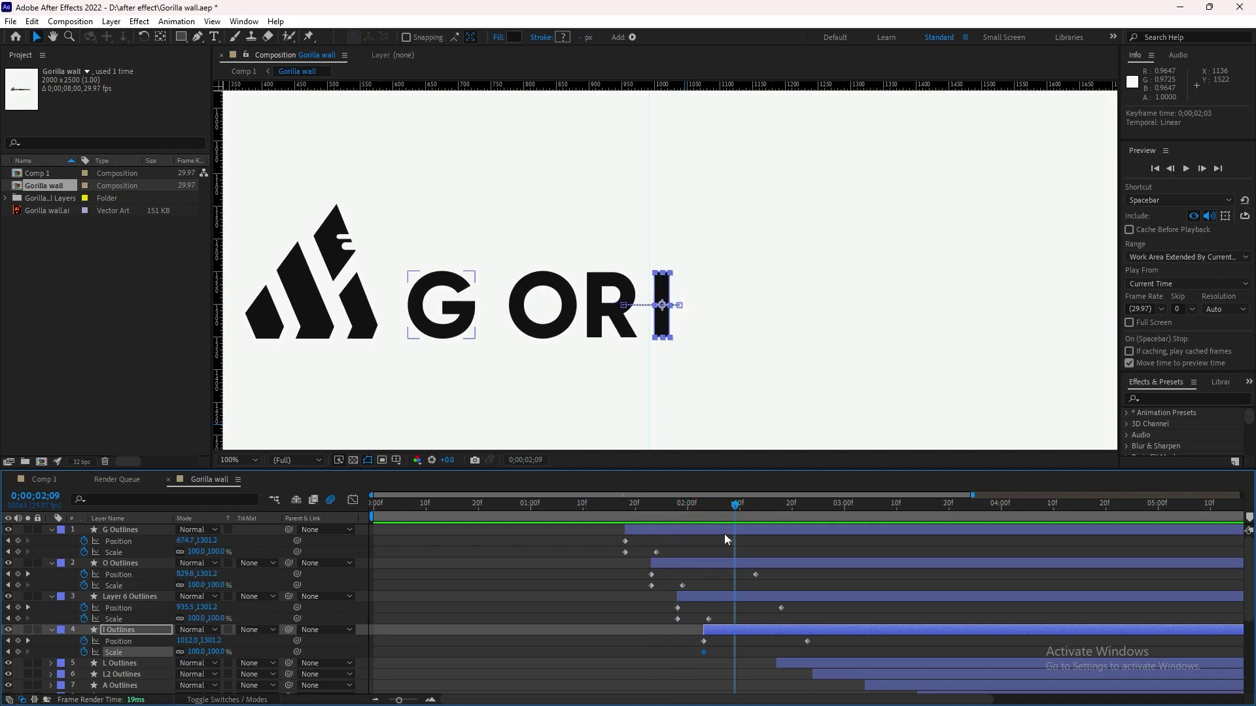
key("space")
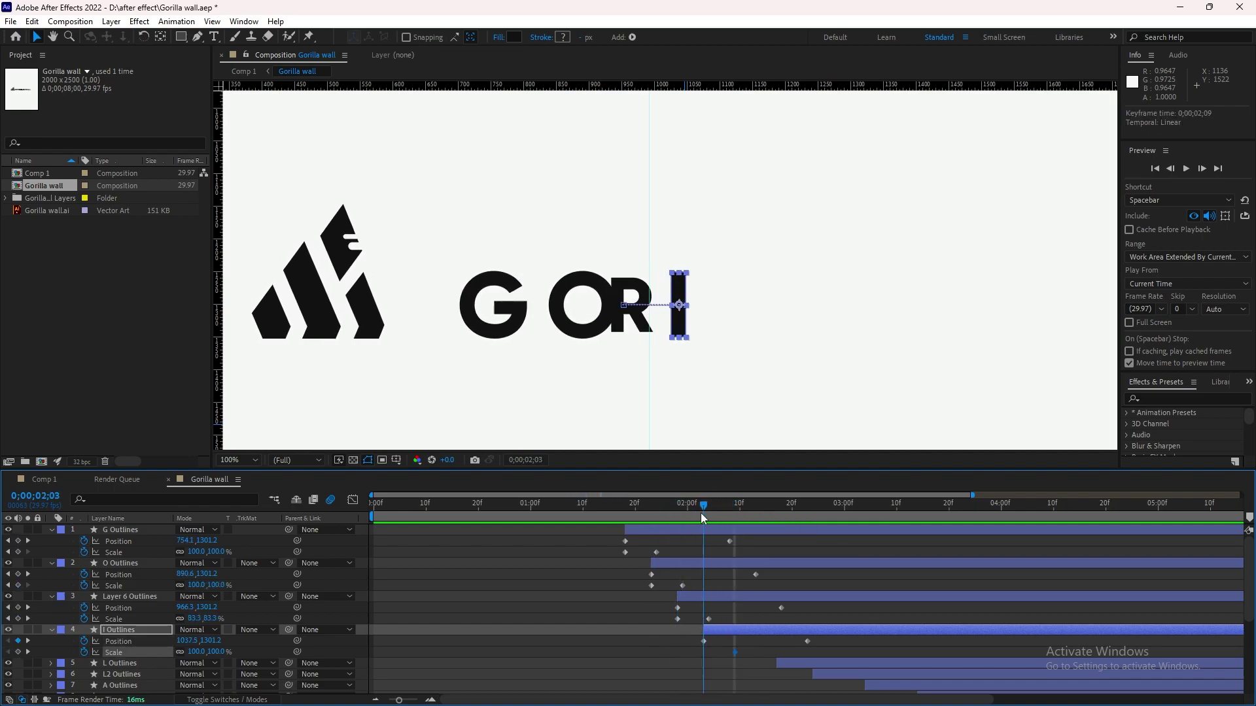
left_click(196, 652)
key("Return")
mouse_move(636, 506)
left_mouse_down()
mouse_move(795, 520)
mouse_move(704, 562)
left_mouse_up()
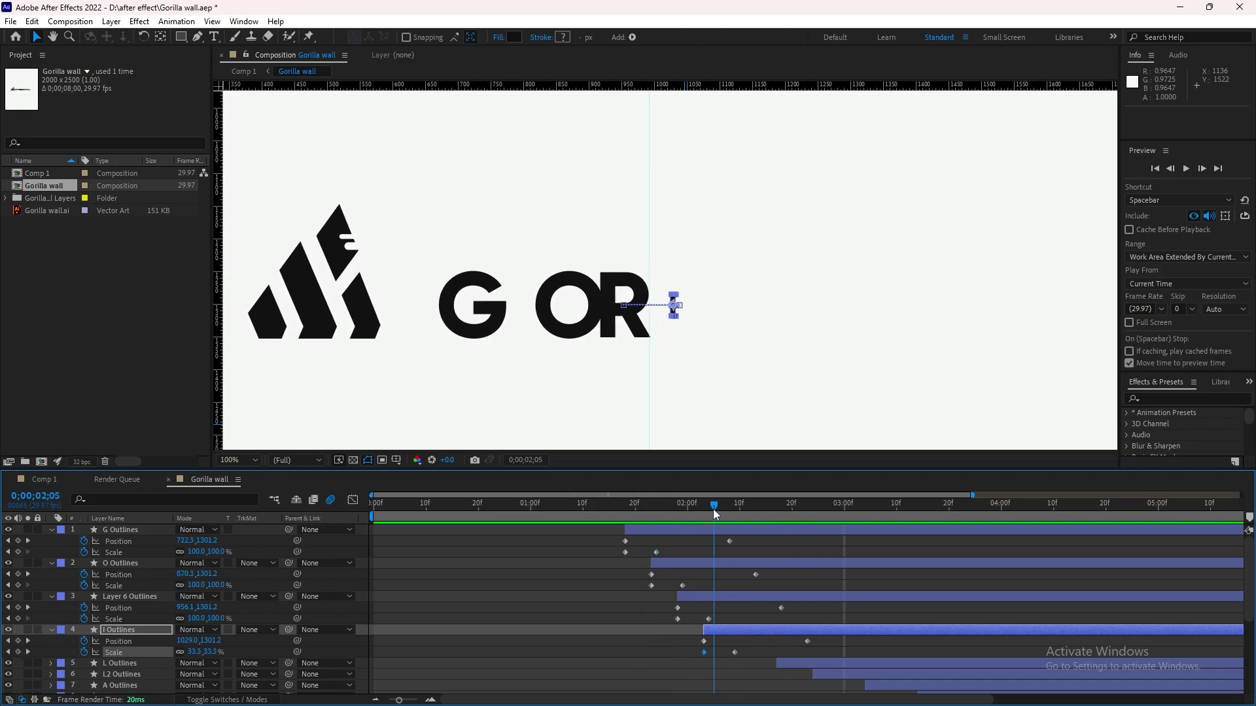
Give the L letter Position and Scale keyframes so it slides right from its in-point.
key("ctrl+Down")
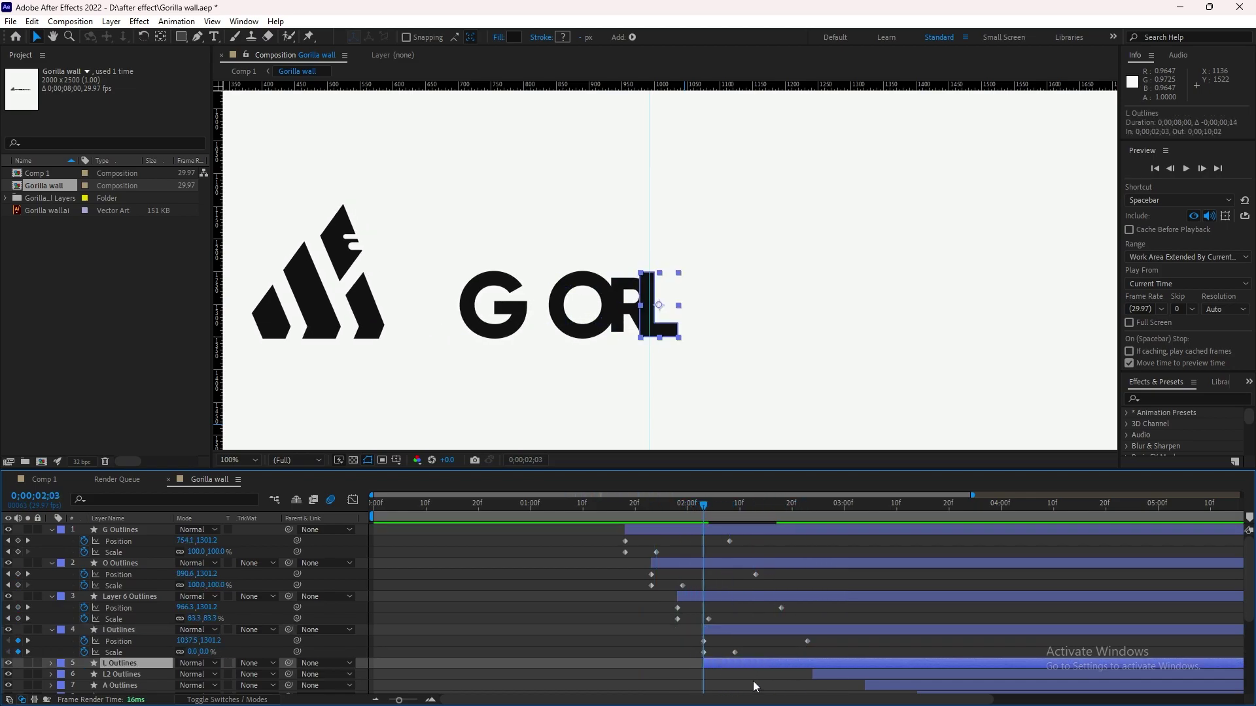
key("i")
scroll(768, 567, "down", 3)
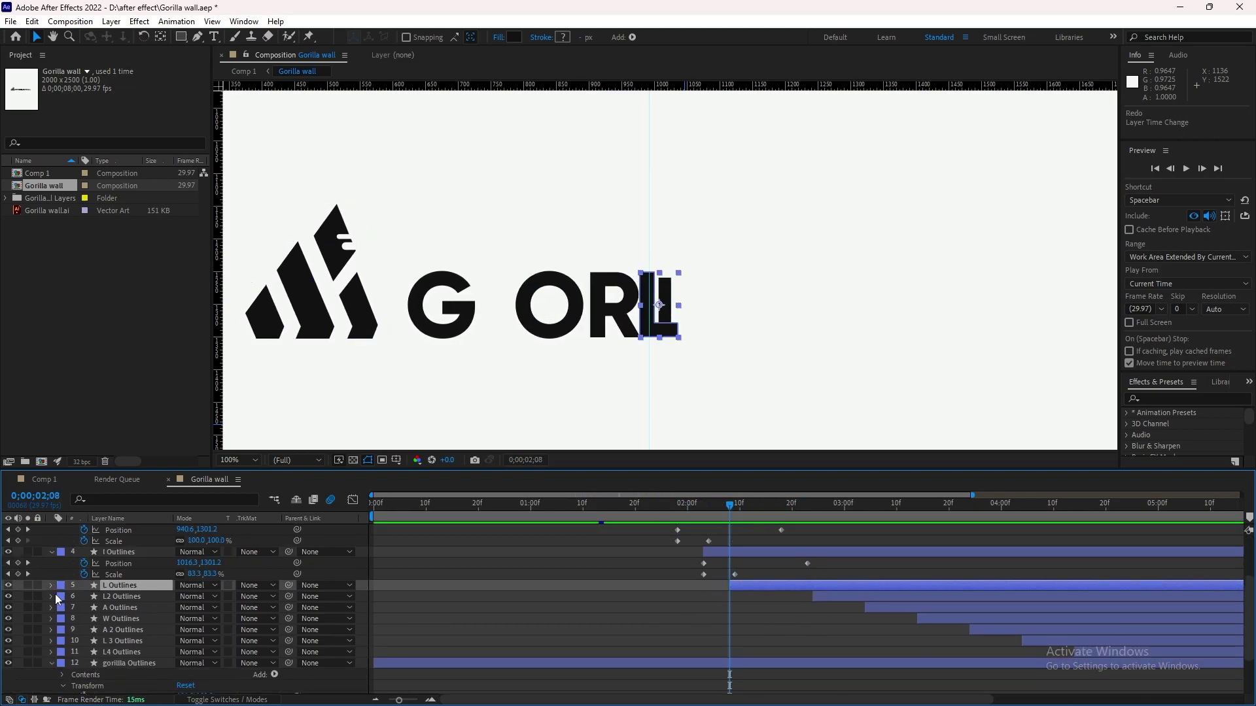
key("s")
scroll(981, 602, "up", 1)
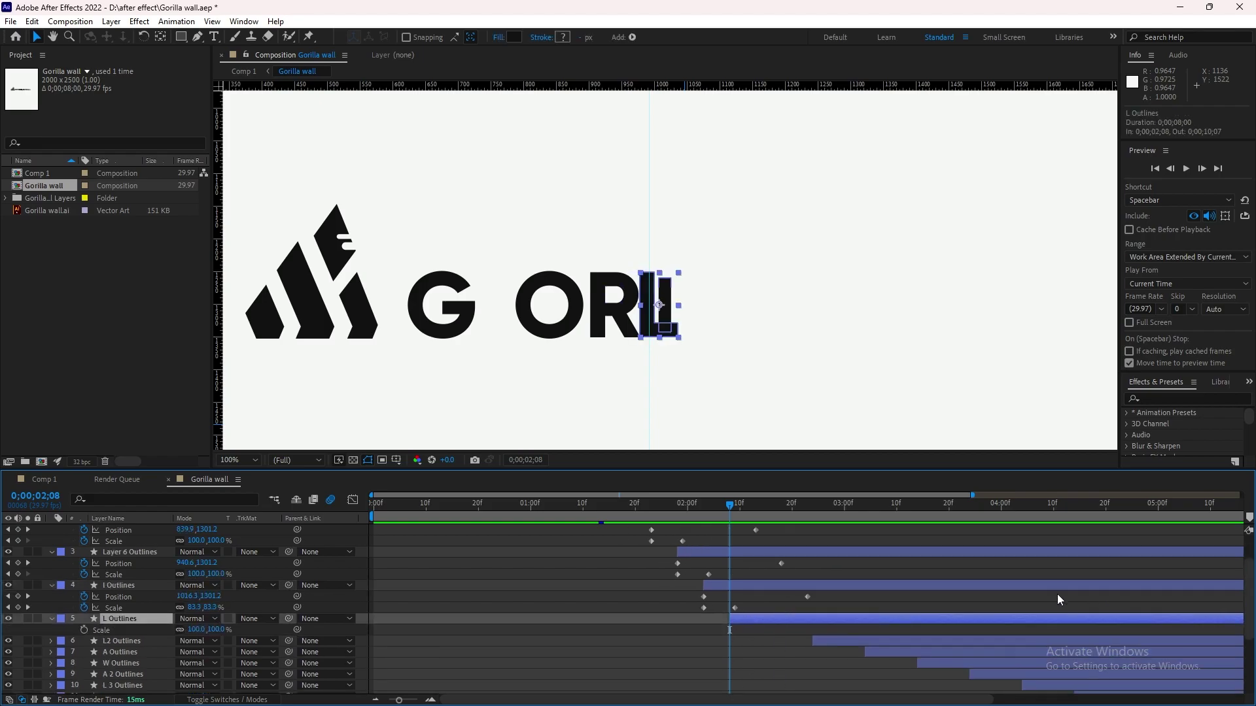
key("shift+p")
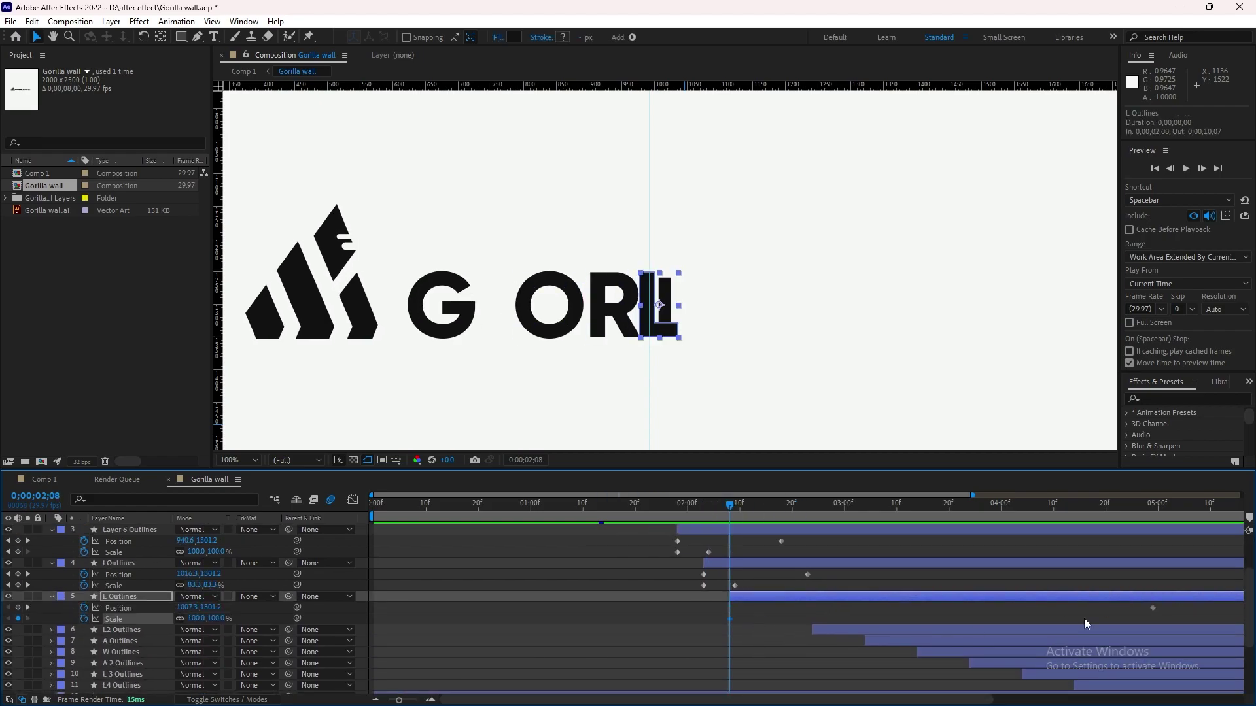
left_click_drag(630, 325, 678, 325)
mouse_move(729, 507)
left_mouse_down()
mouse_move(761, 522)
mouse_move(731, 635)
left_mouse_up()
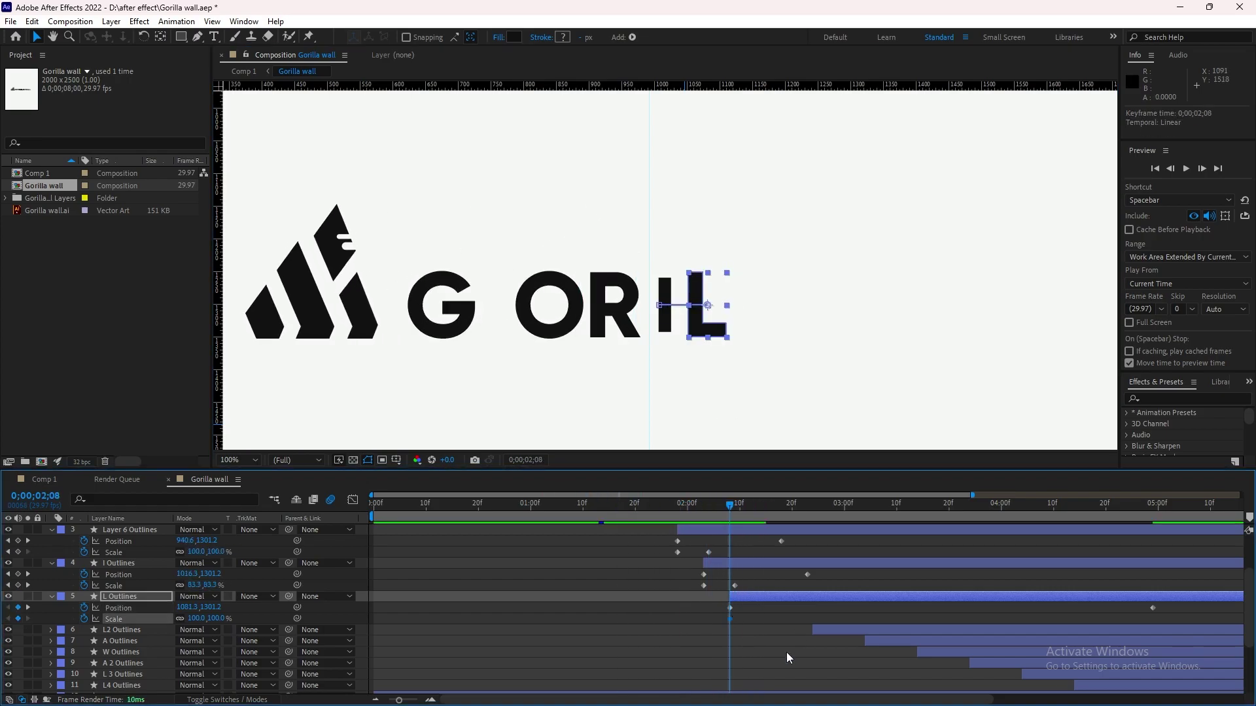
key("ctrl+v")
Preview, save the project, and make the L2 Outlines layer start at 02;08.
key("k")
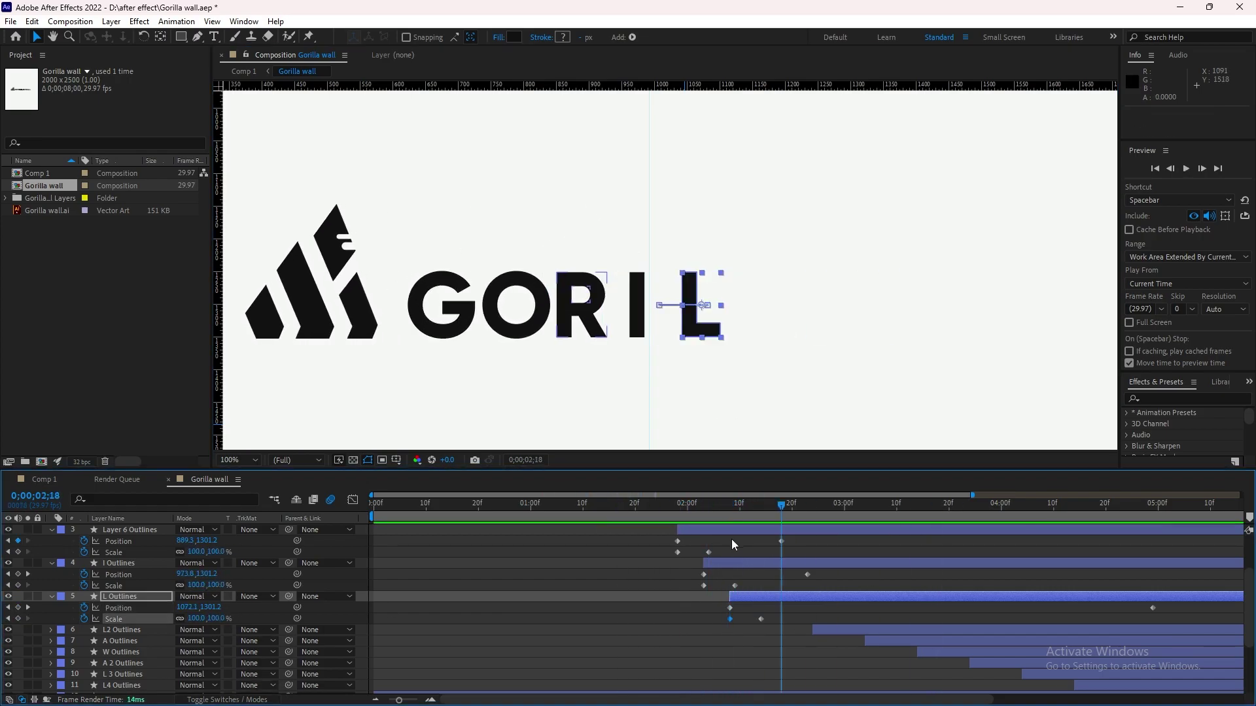
key("space")
key("ctrl+s")
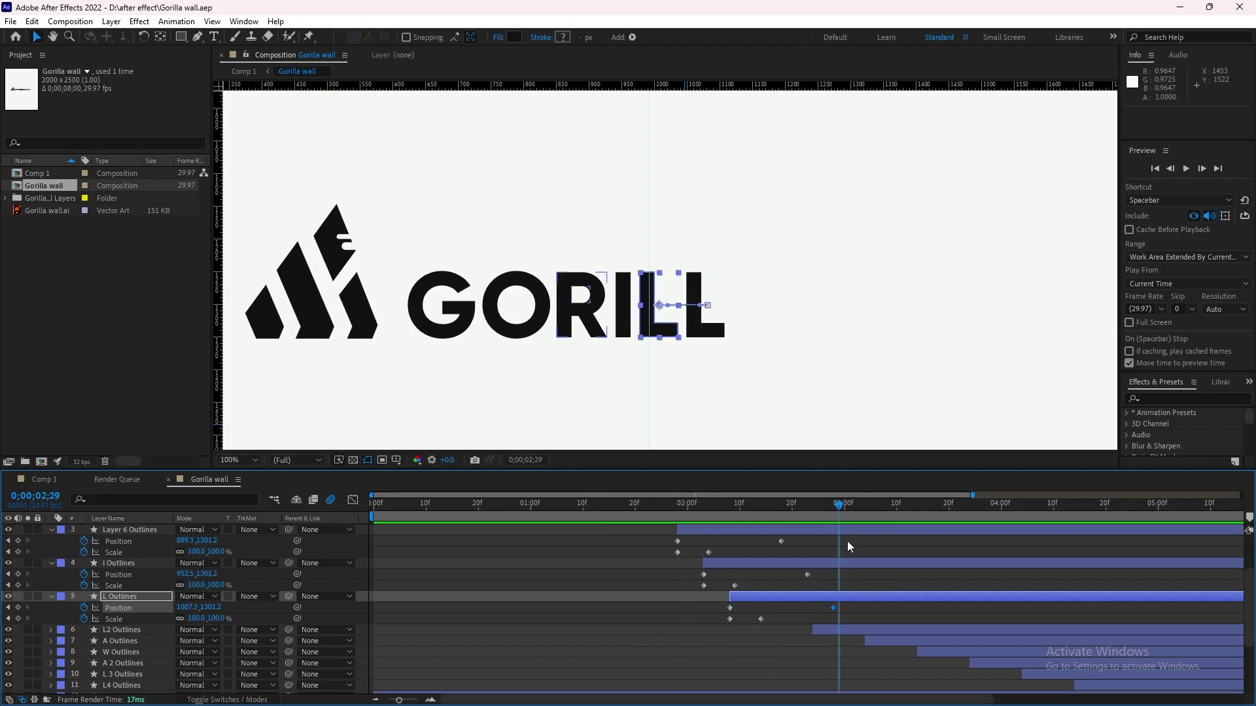
left_click_drag(856, 629, 773, 629)
Key the second L's Scale to 02;19 and a rightward Position move ending at 03;03.
left_click(51, 631)
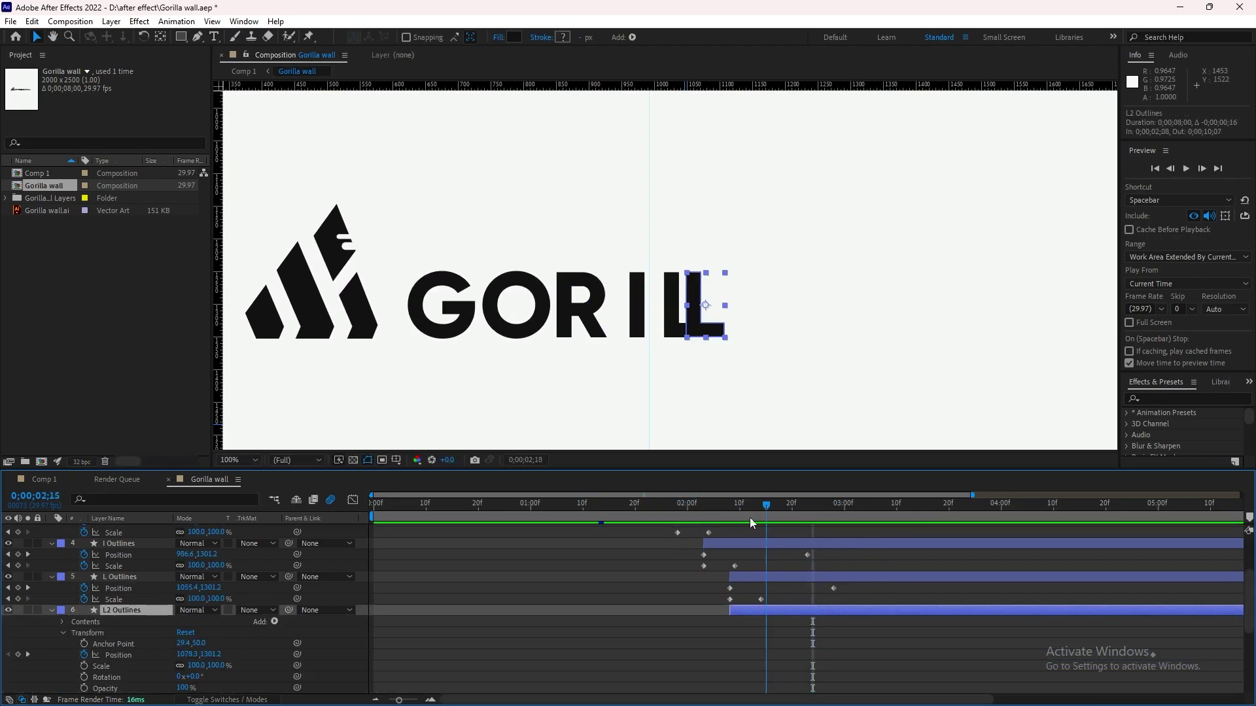
key("i")
left_click_drag(780, 616, 806, 615)
scroll(83, 636, "down", 1)
left_click(84, 633)
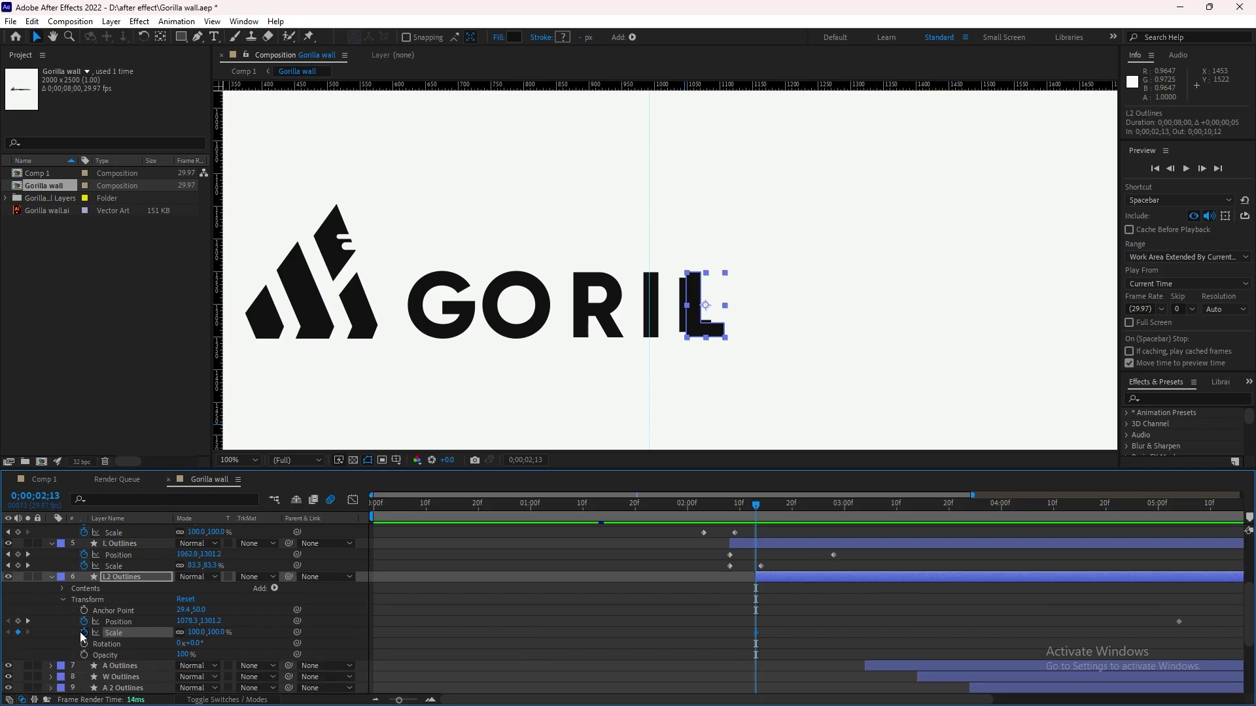
left_click_drag(700, 324, 703, 324)
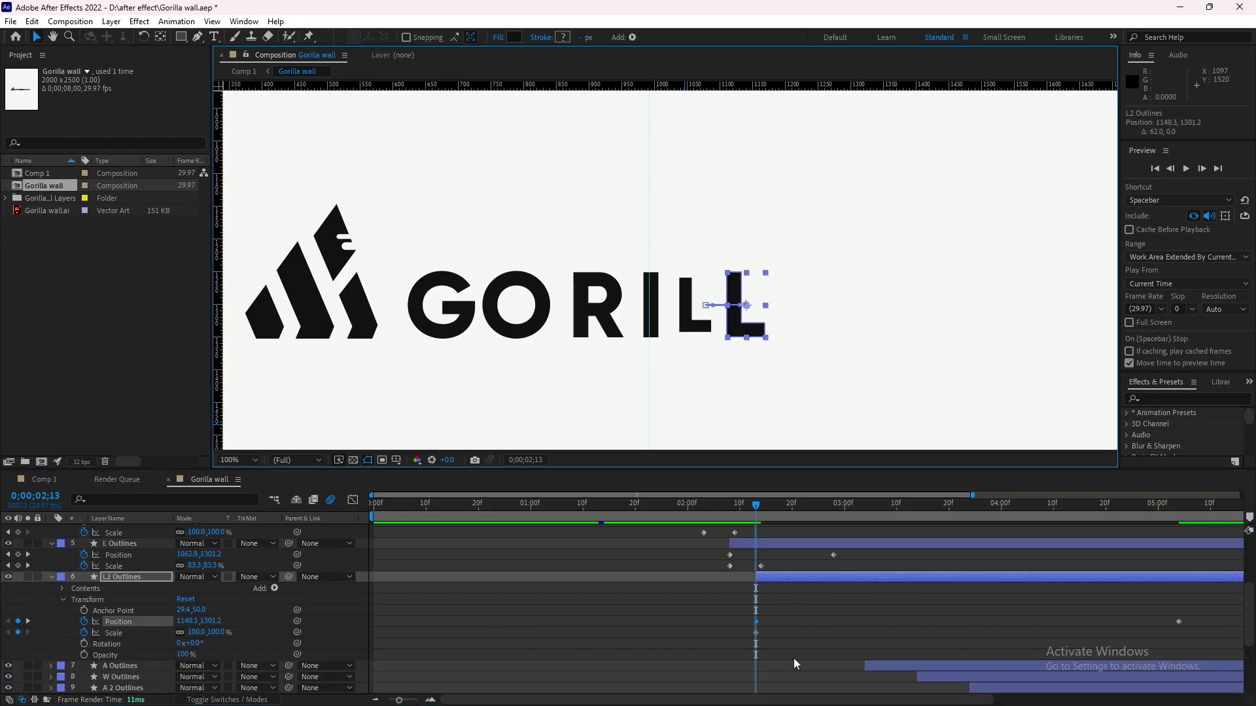
left_click_drag(756, 633, 787, 632)
left_click(787, 511)
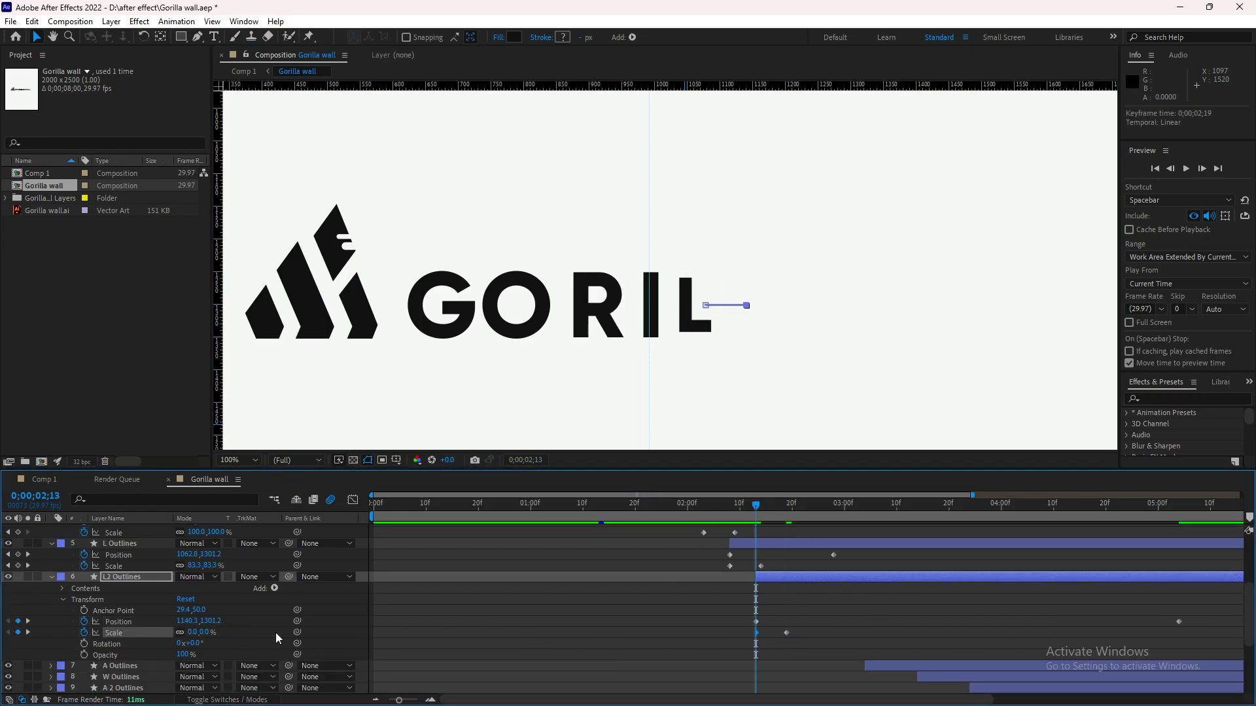
left_click(761, 505)
left_click_drag(1177, 623, 859, 621)
left_click(788, 505)
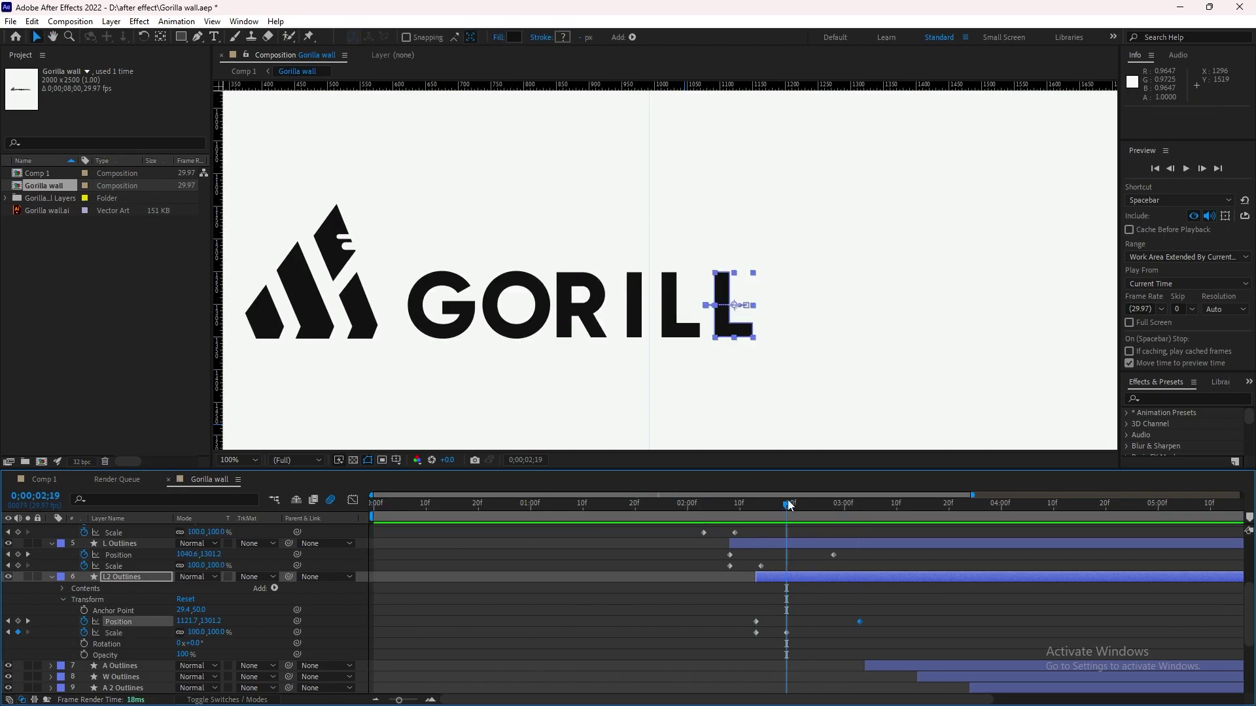
key("space")
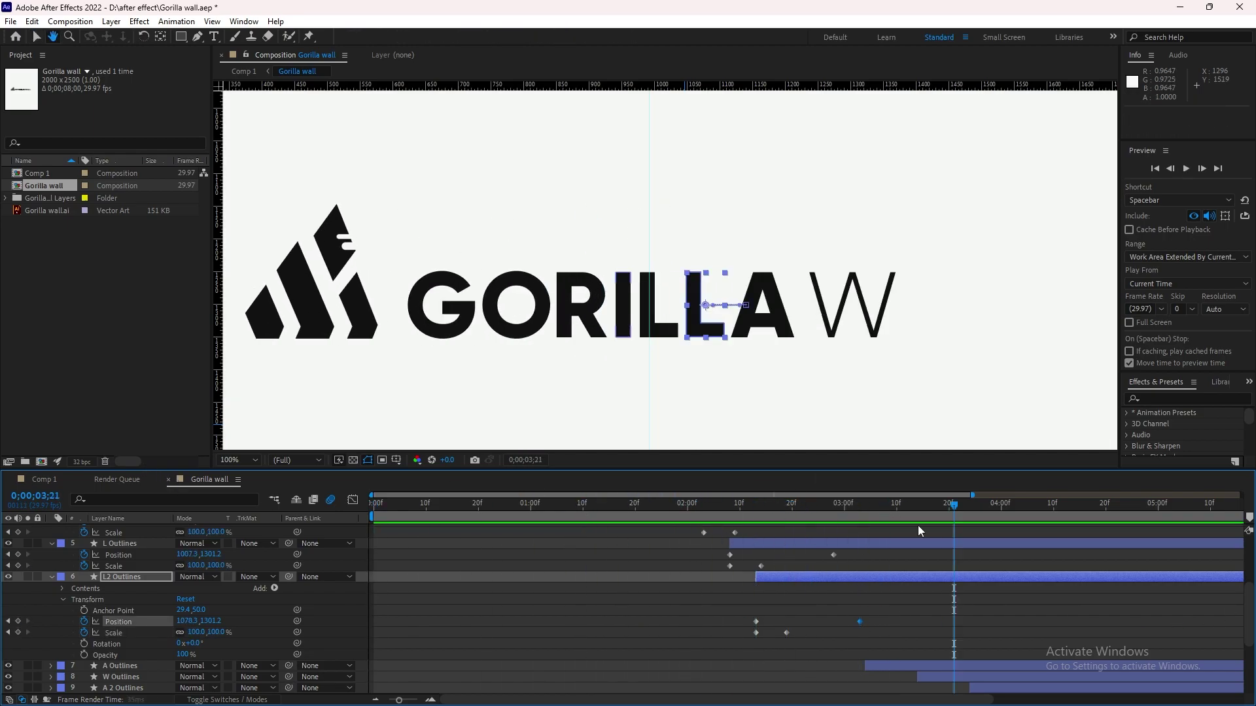
Start the A layer 4 frames earlier, key its rightward slide ending at 03;08, and save.
left_click_drag(888, 666, 867, 666)
left_click(52, 577)
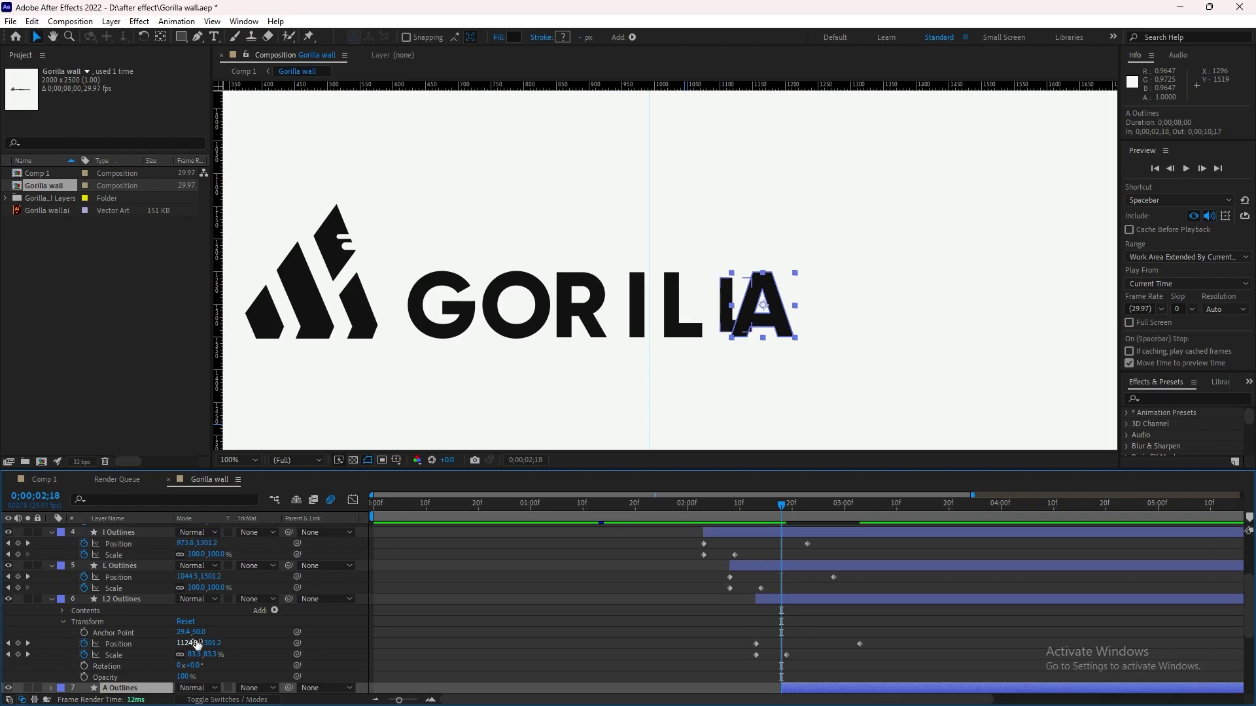
left_click(52, 602)
scroll(62, 602, "up", 2)
scroll(62, 603, "down", 2)
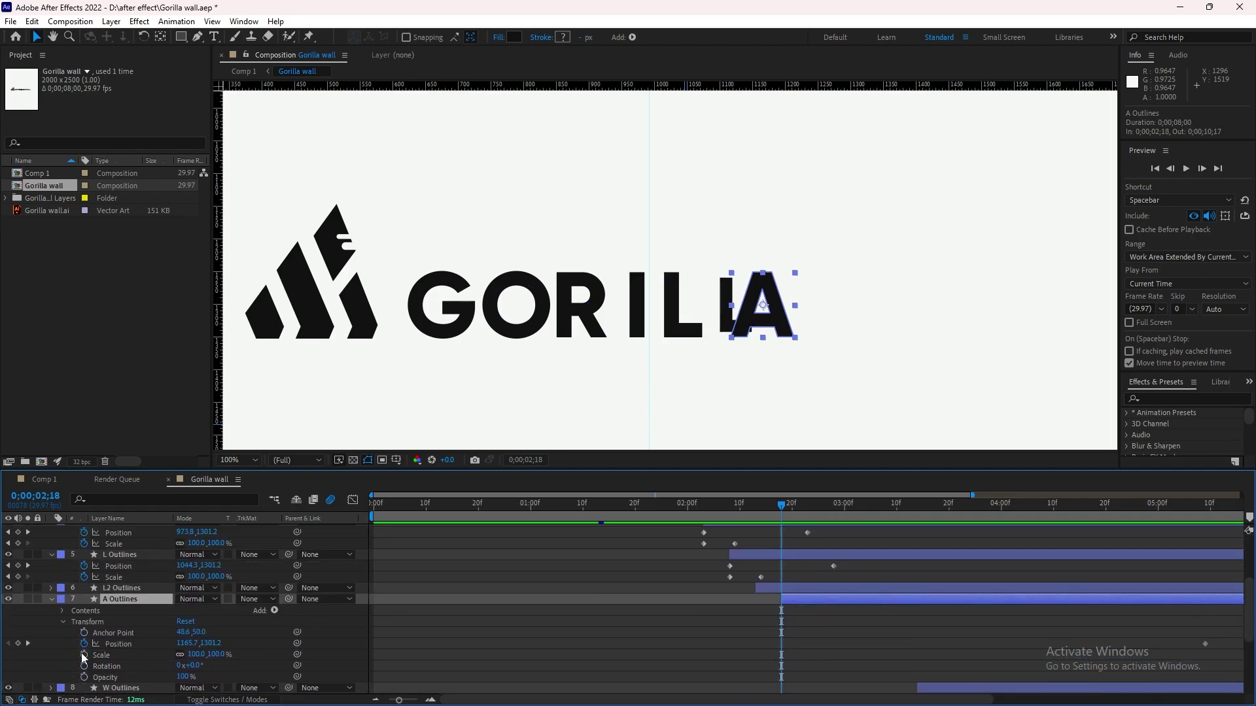
left_click_drag(780, 317, 803, 317)
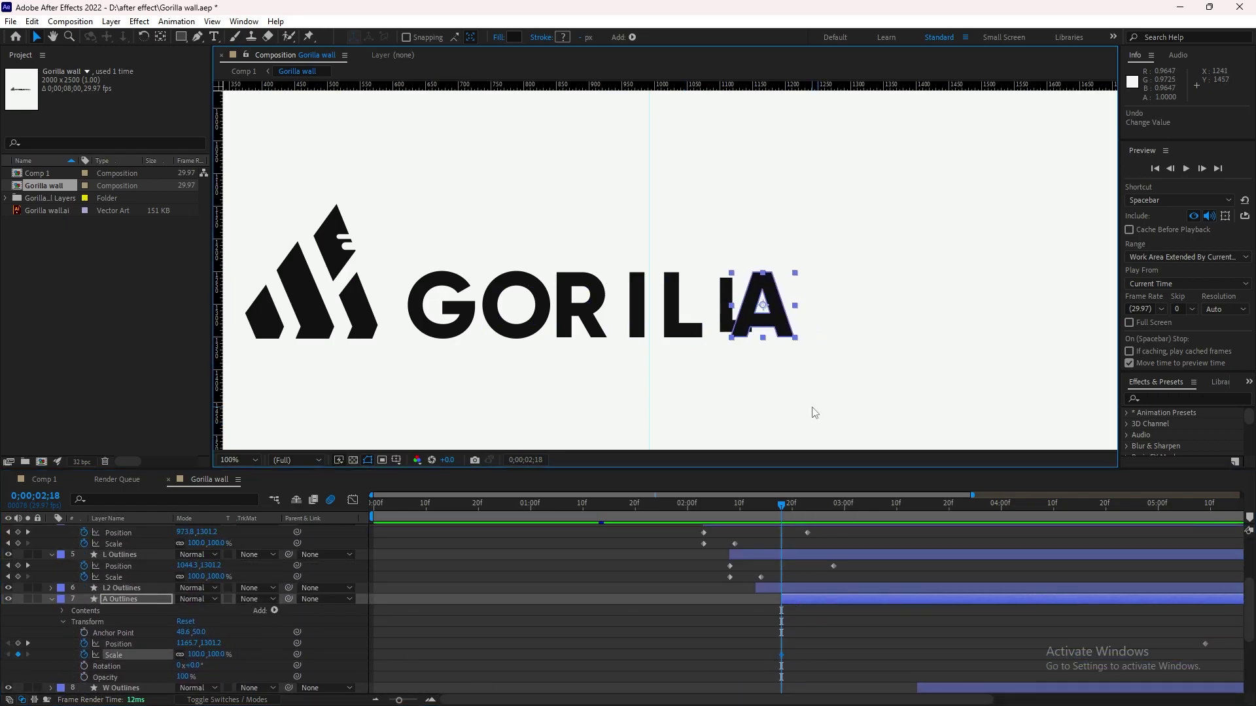
left_click_drag(1204, 644, 886, 644)
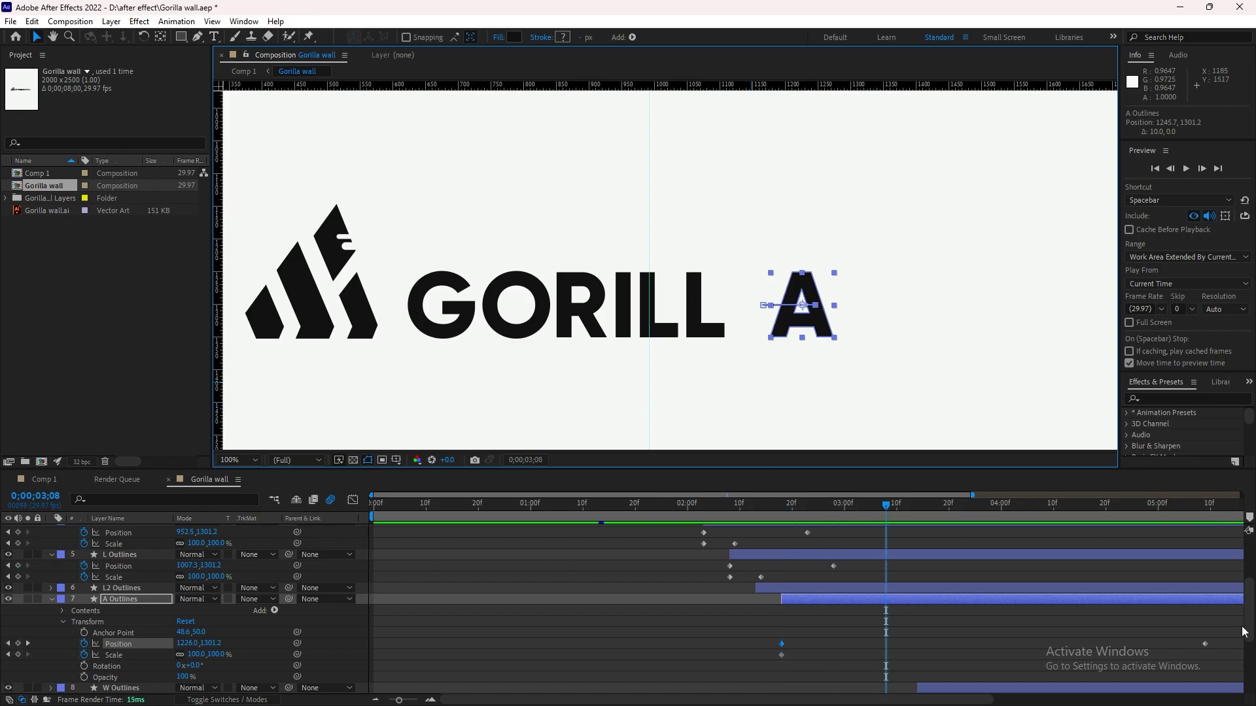
left_click_drag(782, 505, 933, 511)
key("ctrl+s")
scroll(859, 580, "up", 3)
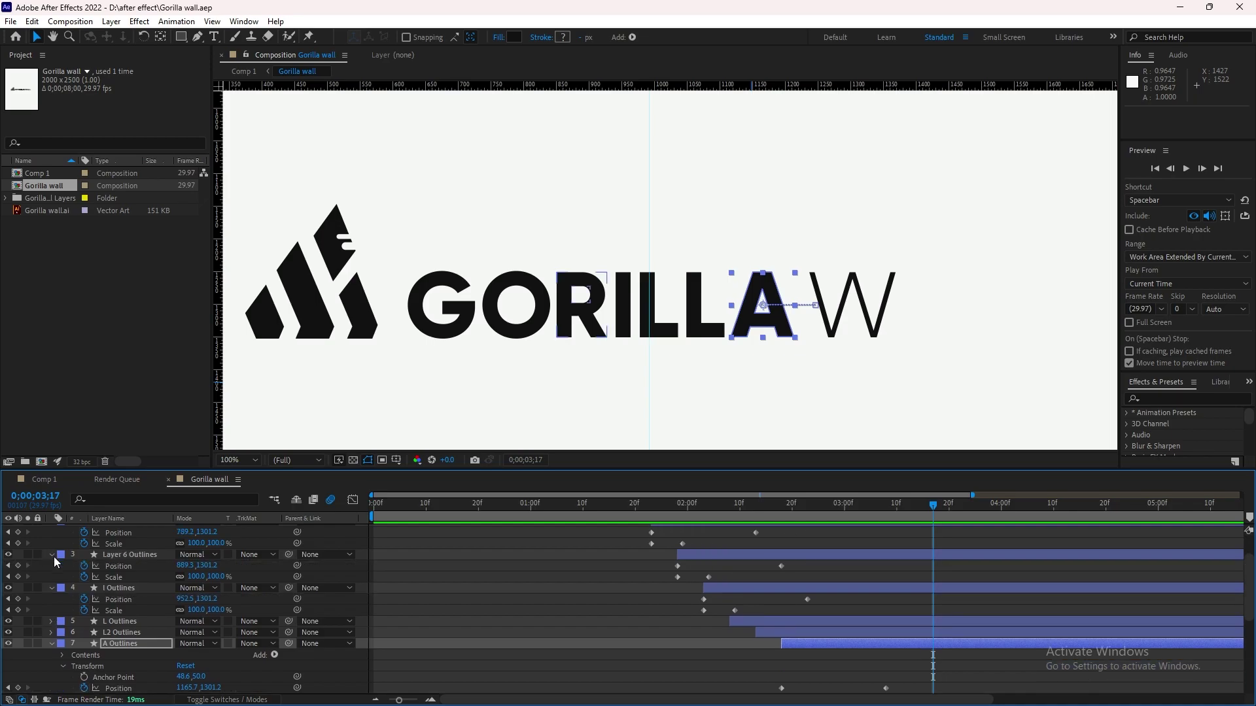
Apply Easy Ease to the G letter's keyframes and adjust its speed curve influence.
key("Home")
key("space")
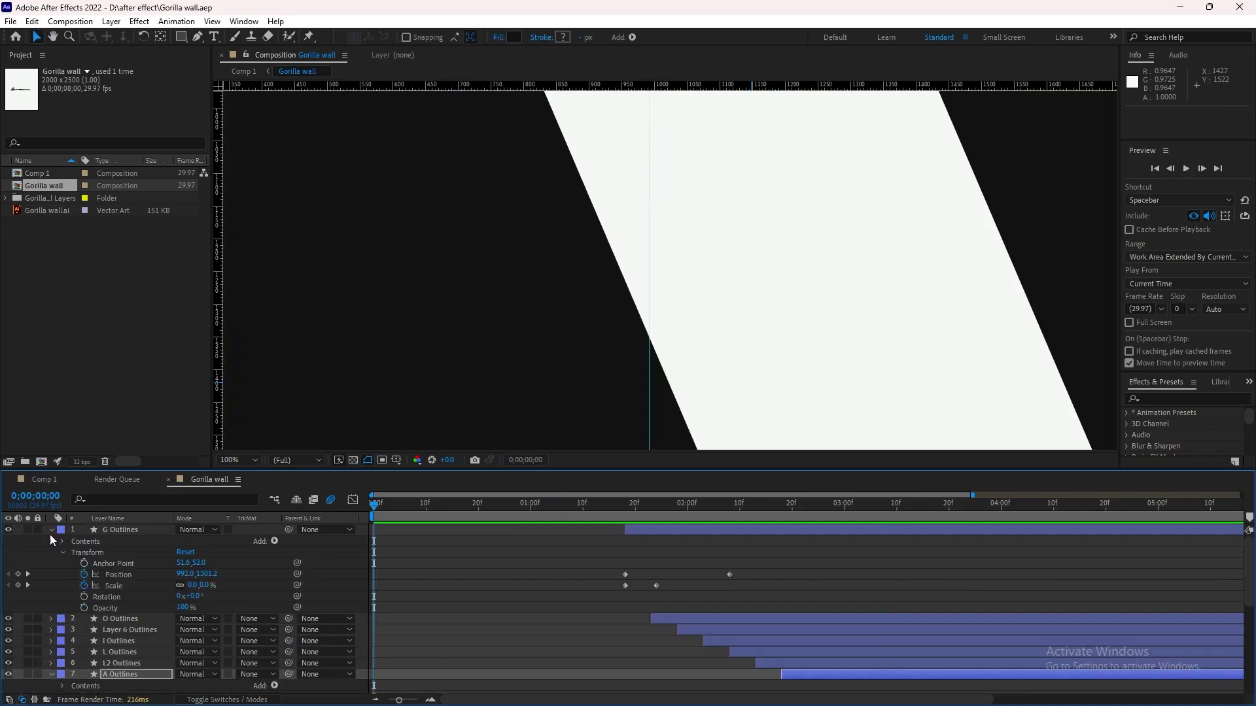
right_click(626, 575)
left_click(817, 591)
key("shift+F3")
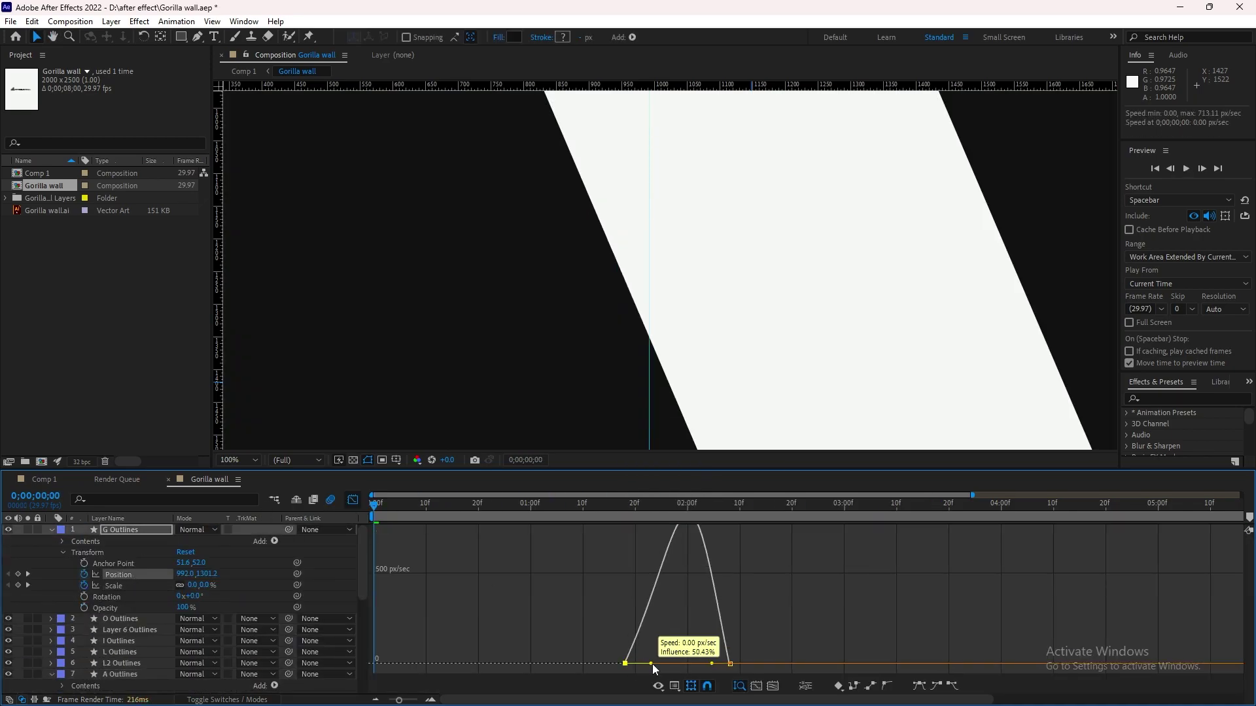
left_click(114, 586)
left_click_drag(513, 504, 546, 503)
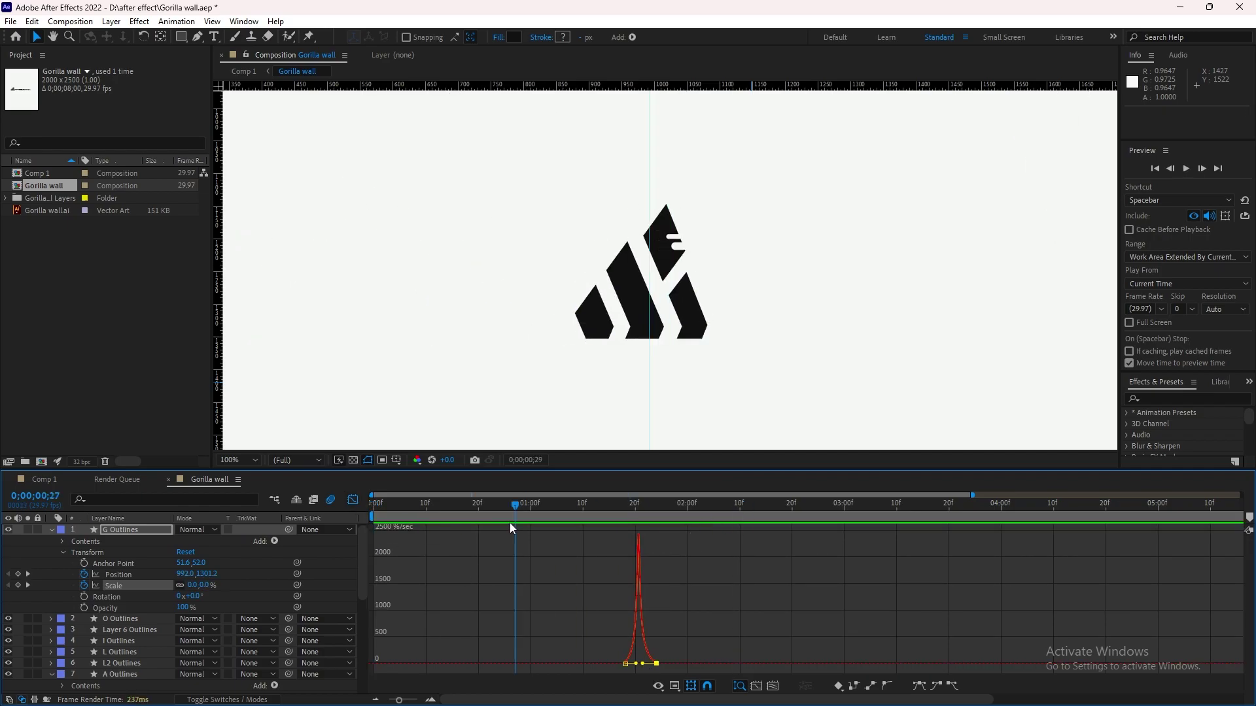
key("shift+F3")
Inspect the O letter's Scale speed curve in the Graph Editor.
left_click(651, 597)
key("shift+F3")
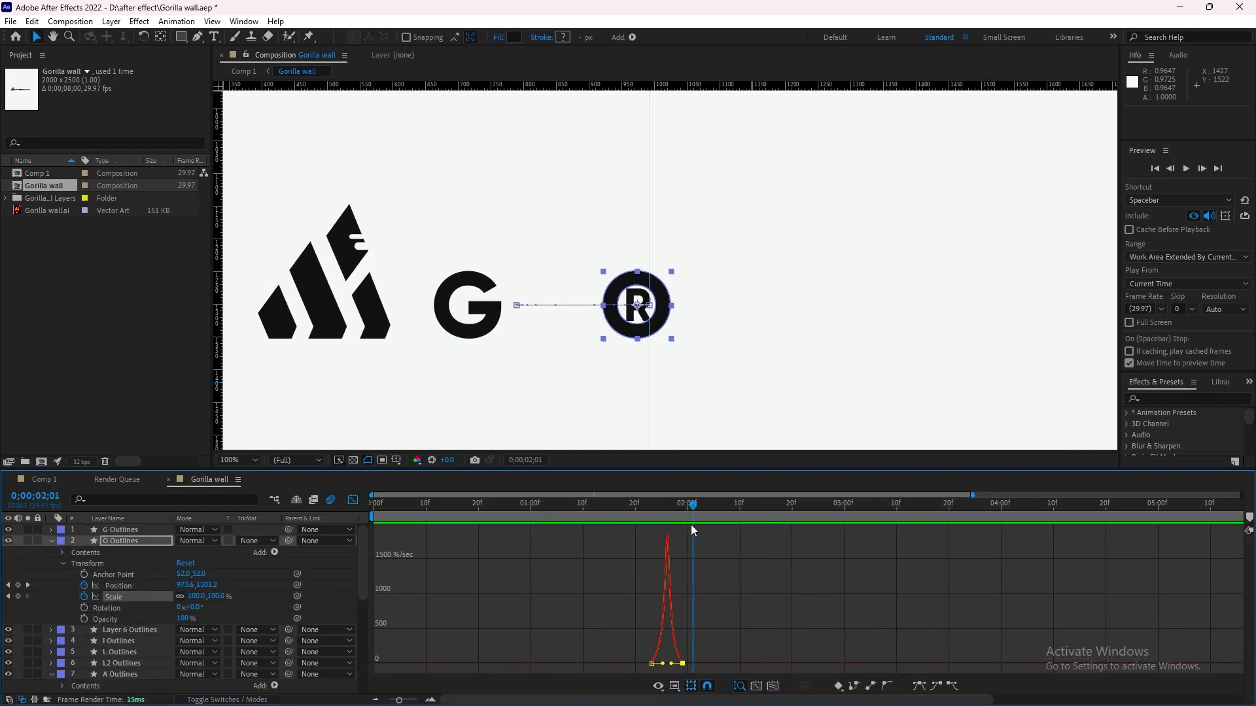
key("space")
key("shift+F3")
scroll(395, 625, "down", 2)
scroll(395, 624, "up", 2)
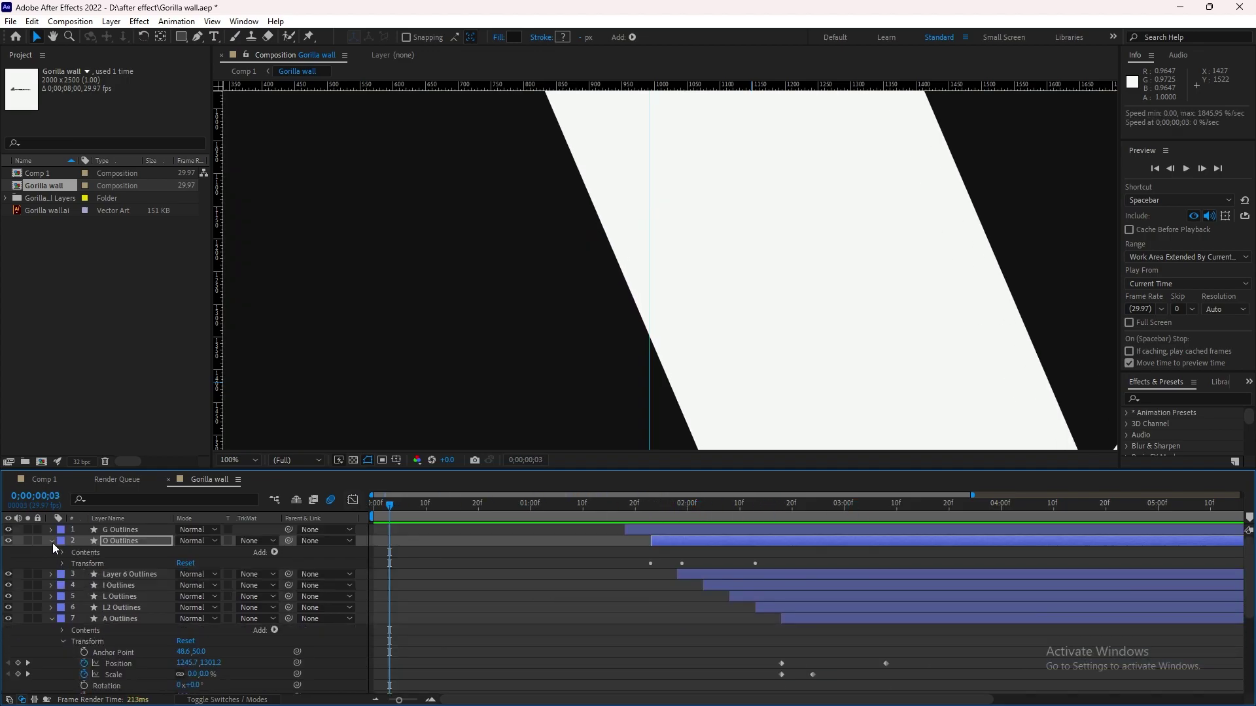
Ease the Layer 6 (R) keyframes, check its Scale speed curve, and preview GORILLA.
right_click(698, 601)
key("Escape")
left_click_drag(647, 571, 743, 606)
key("shift+F3")
left_click(114, 607)
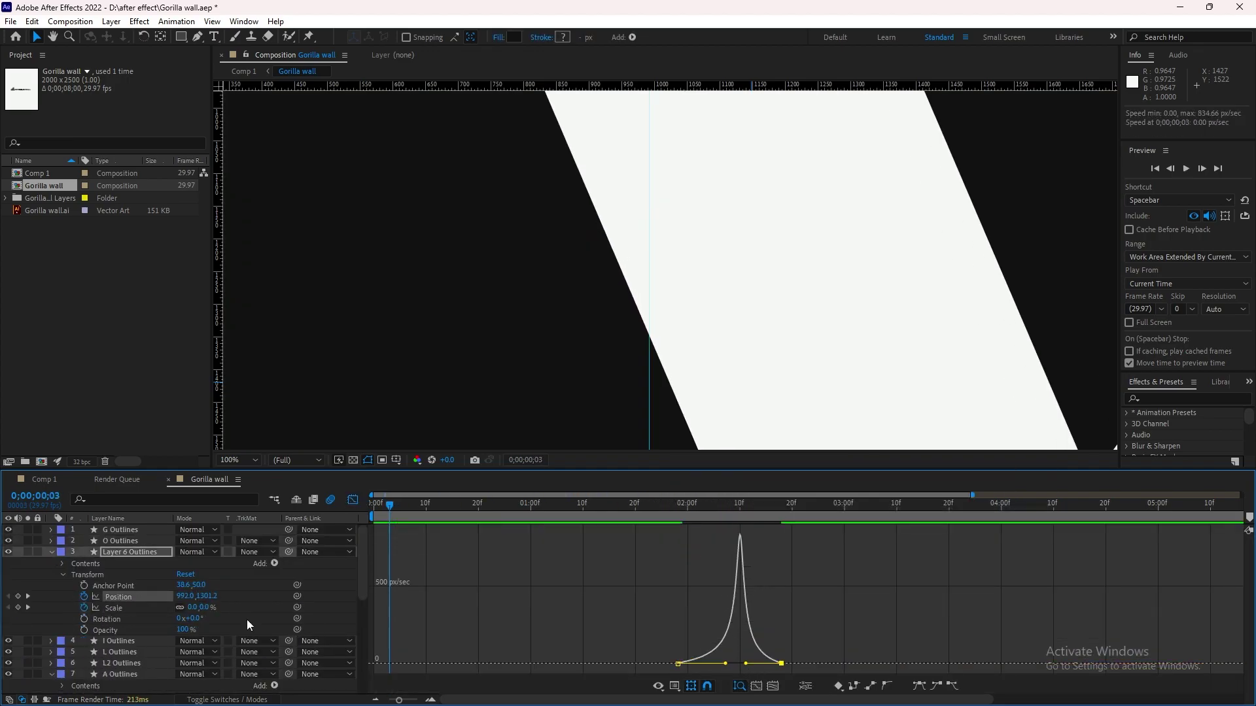
key("space")
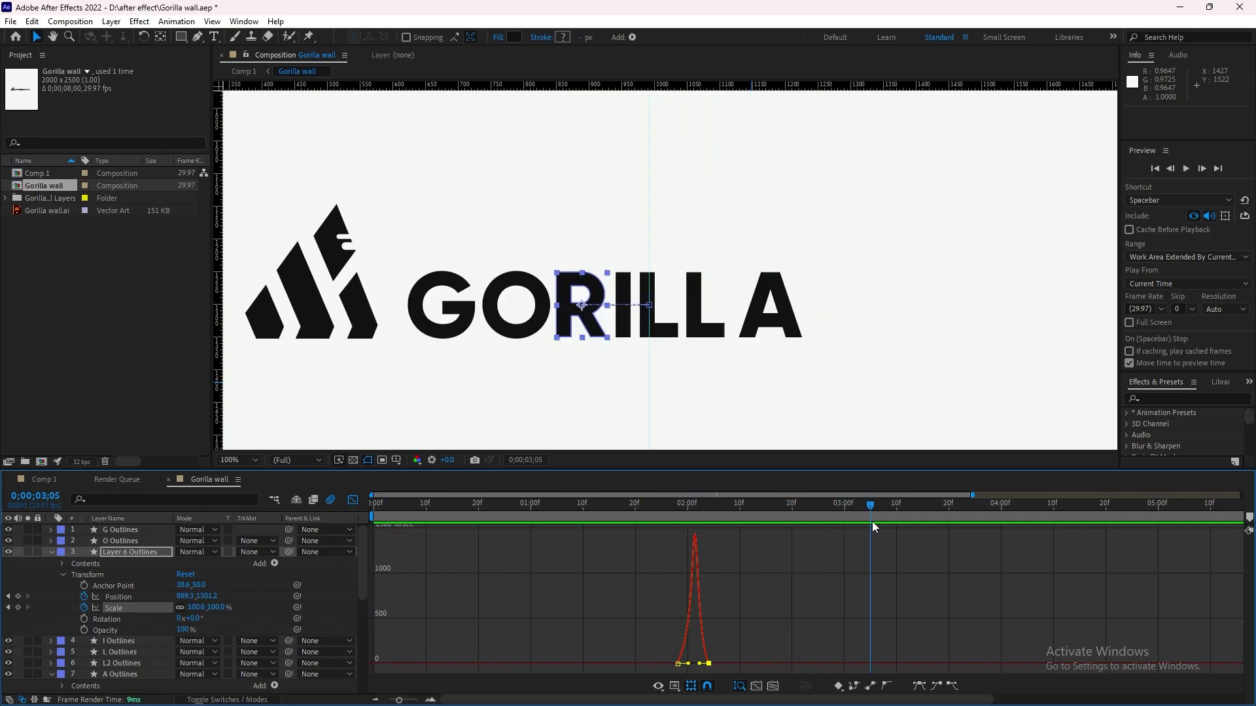
key("space")
left_click(51, 552)
Ease the I letter's keyframes and check its Scale speed curve with a quick preview.
left_click(51, 564)
left_click(131, 563)
right_click(734, 589)
key("Escape")
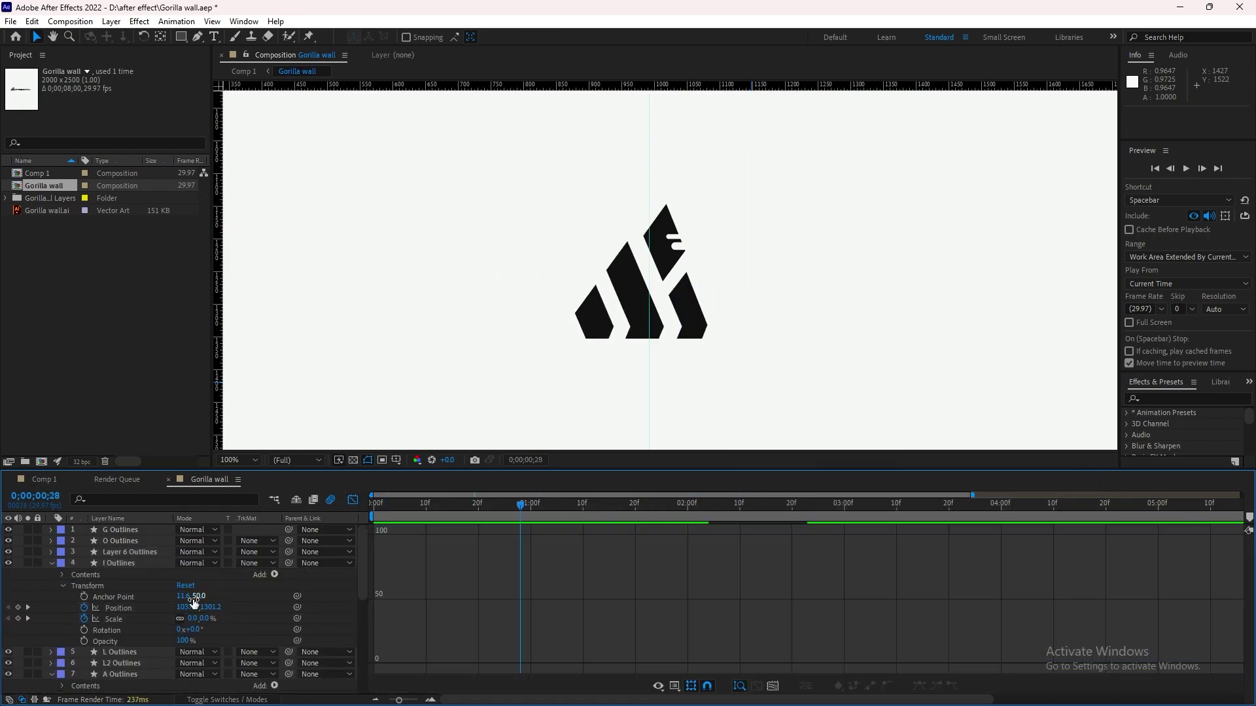
left_click(114, 619)
key("space")
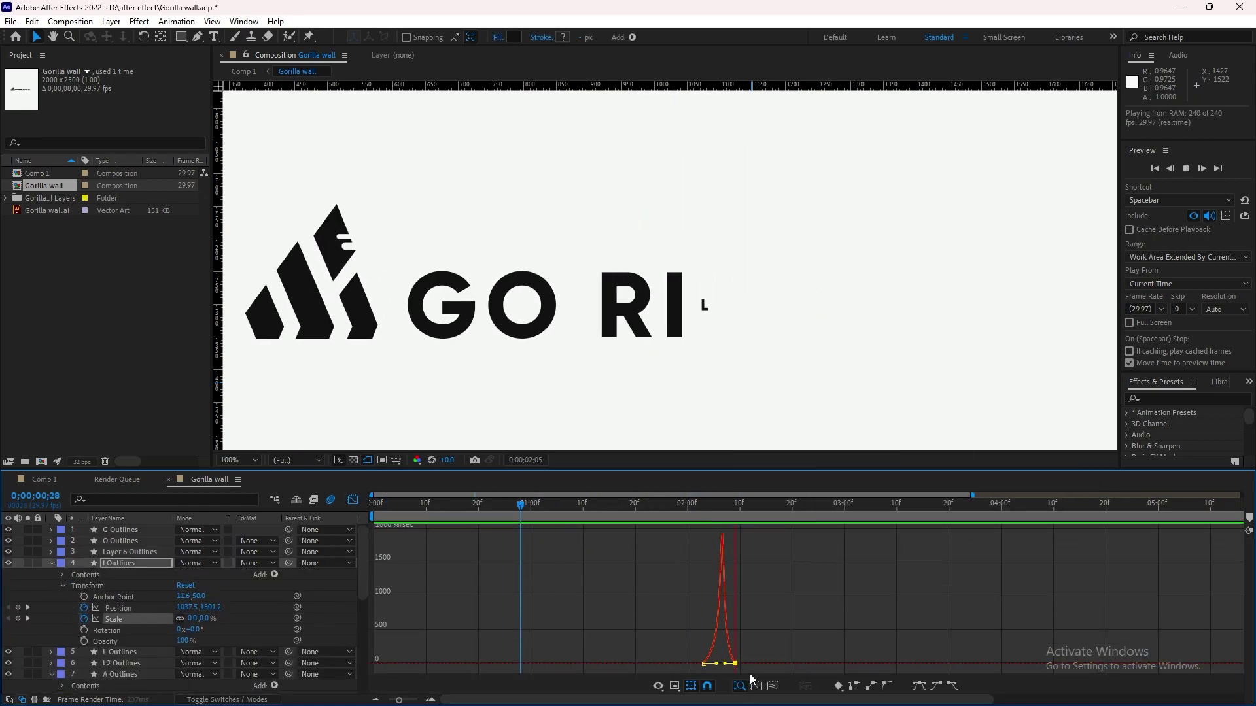
key("space")
key("shift+F3")
Ease the L letter's keyframes and steepen its Position speed curve.
left_click(51, 652)
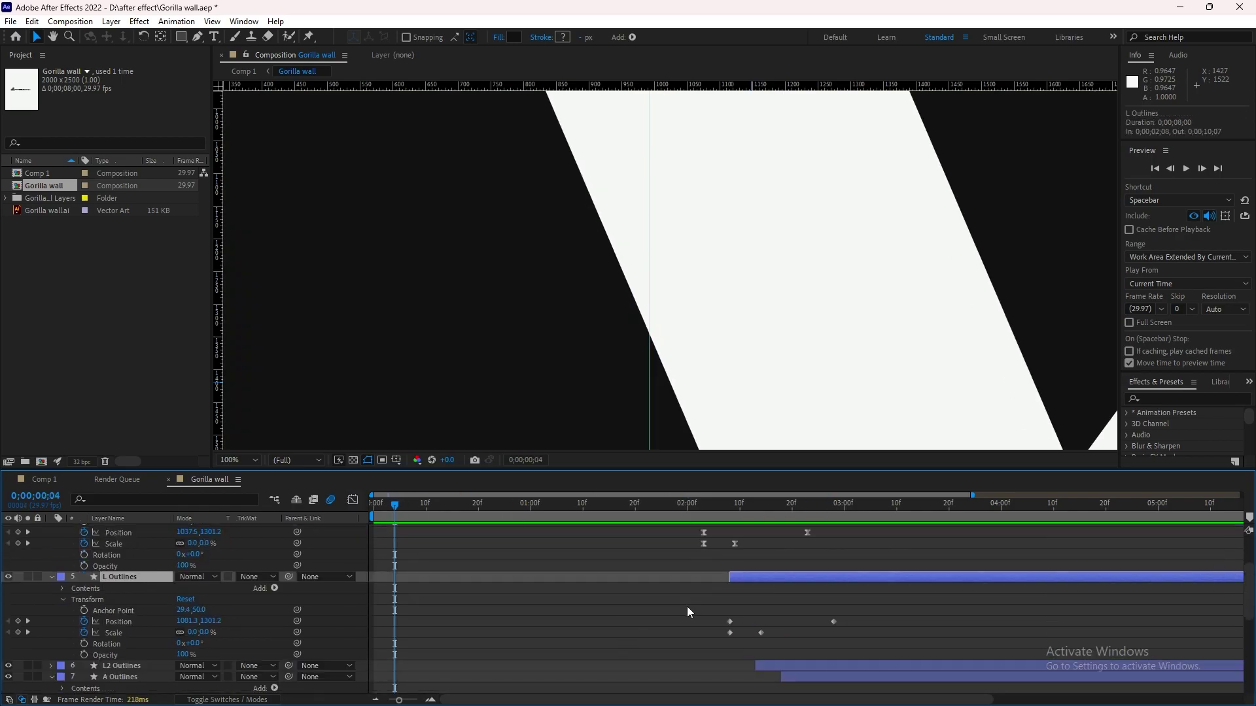
left_click_drag(687, 608, 933, 571)
key("ctrl+s")
key("shift+F3")
left_click_drag(771, 666, 752, 666)
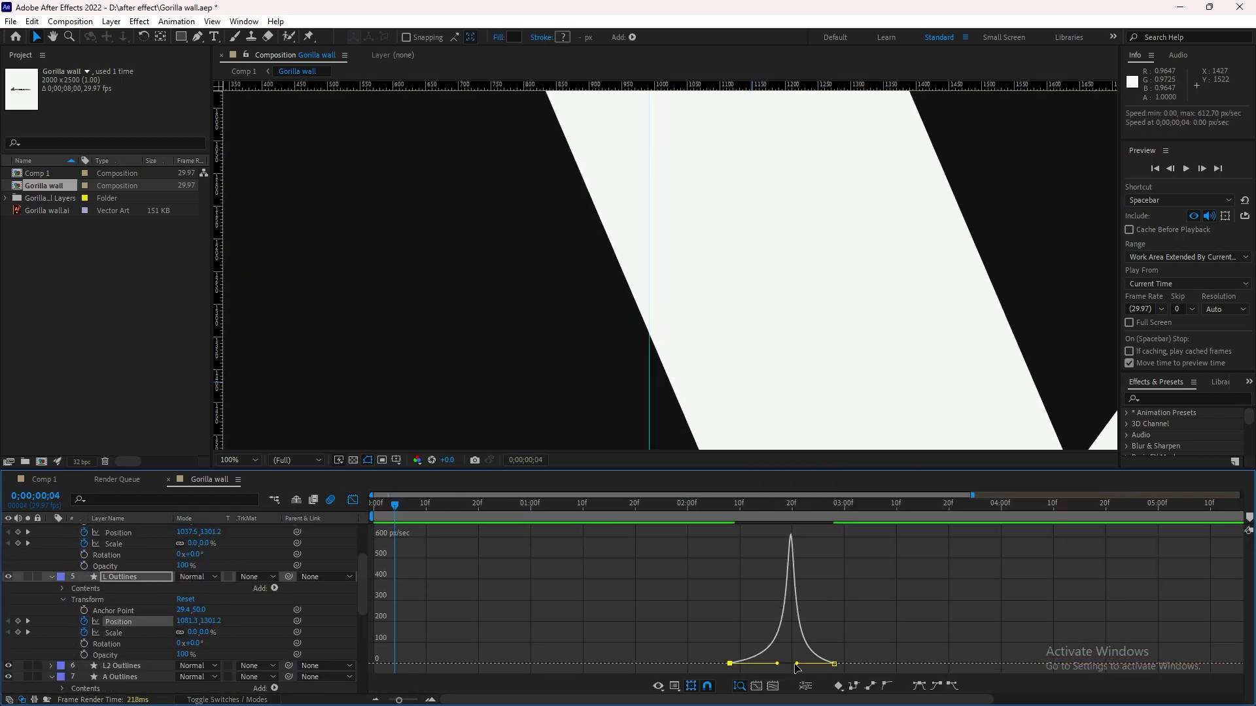
left_click(740, 666)
Ease the L2 and A keyframes, steepening the A letter's Position speed curve.
left_click(51, 666)
scroll(125, 622, "down", 3)
key("shift+F3")
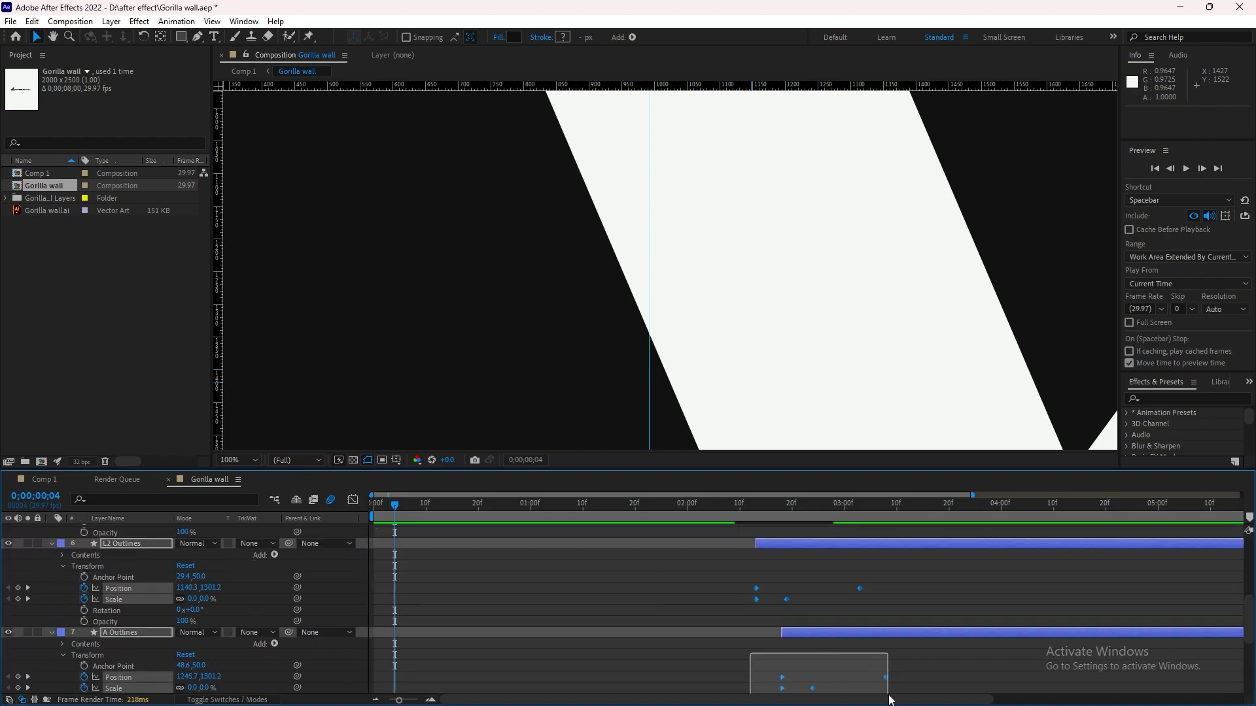
key("shift+F3")
left_click(118, 588)
left_click(113, 599)
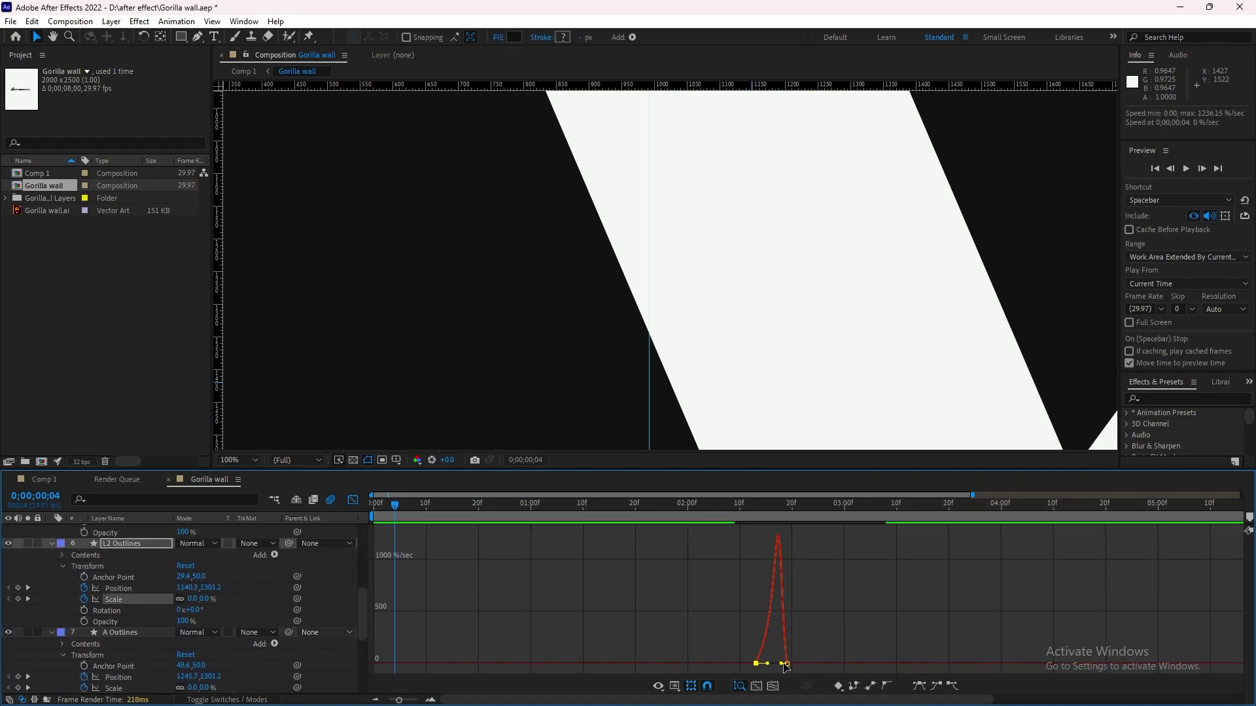
scroll(131, 621, "down", 1)
left_click(118, 644)
left_click_drag(811, 664, 835, 666)
left_click(784, 665)
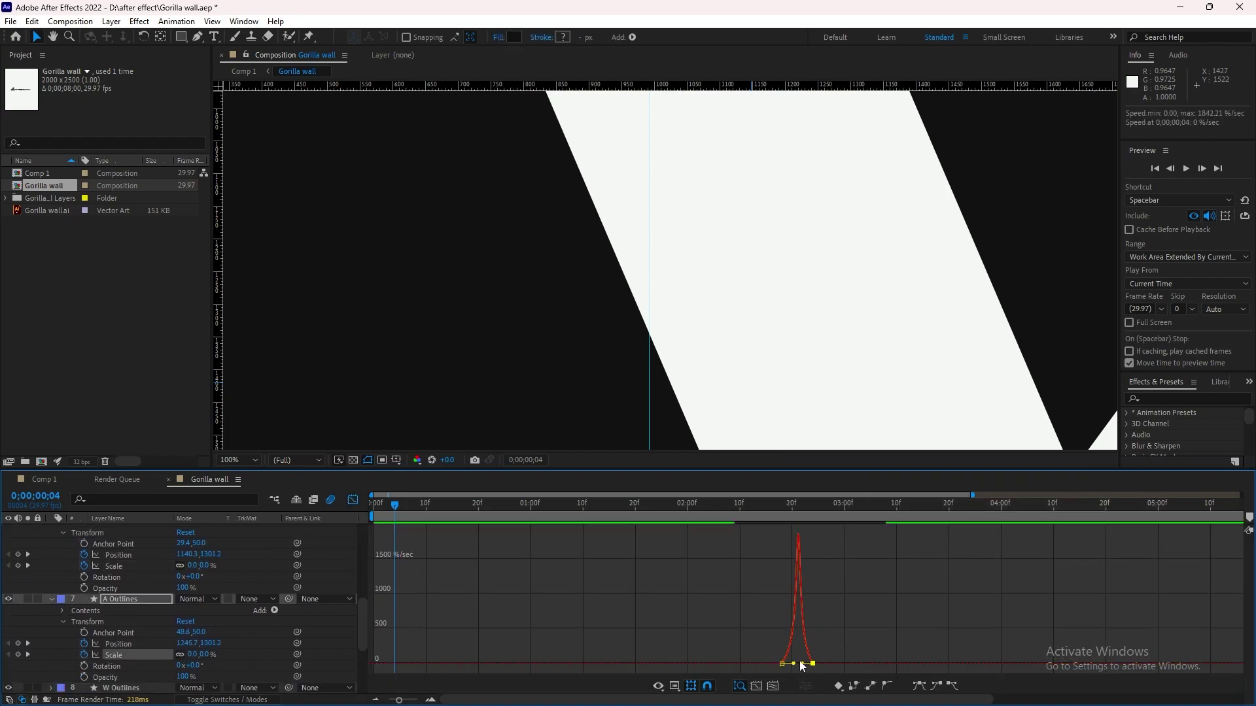
key("shift+F3")
scroll(698, 597, "up", 5)
Preview the full logo animation and save the project.
scroll(591, 278, "down", 6)
key("space")
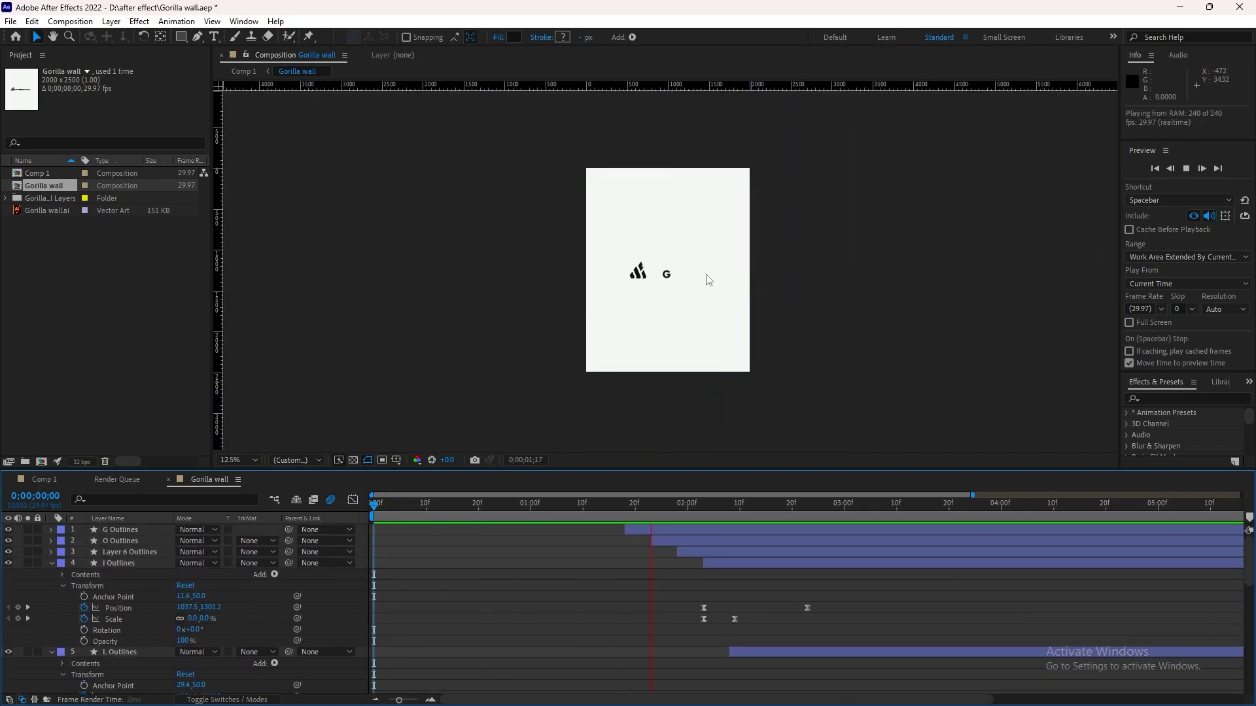
key("ctrl+s")
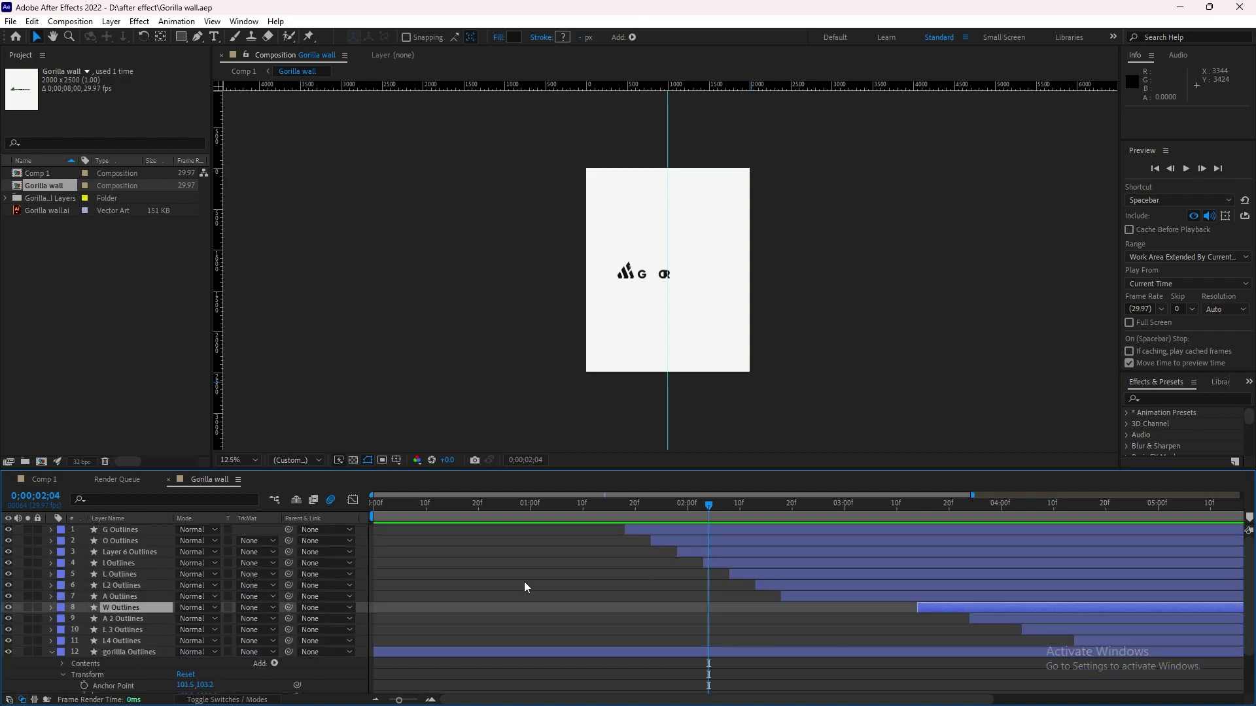
Drag the W, A 2, L 3 and L4 layer bars so each letter starts a few frames later.
left_click_drag(971, 618, 782, 619)
left_click_drag(1023, 630, 782, 629)
left_click_drag(1076, 641, 896, 648)
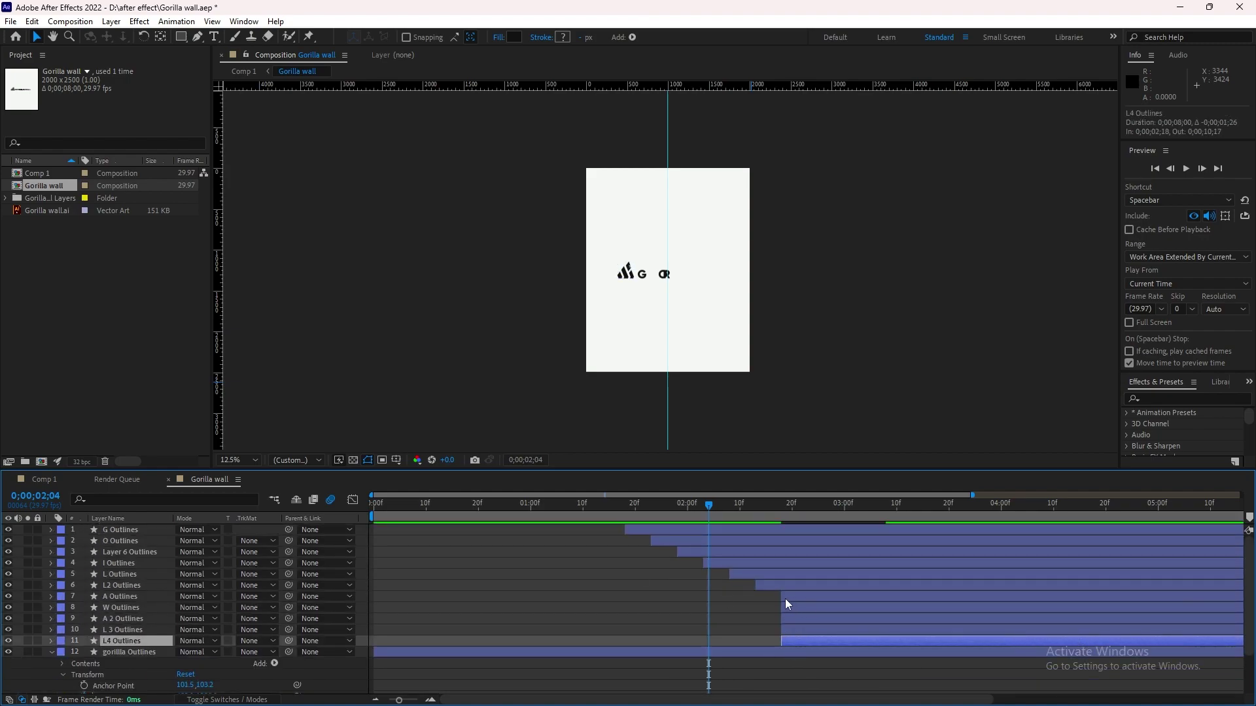
left_click_drag(798, 610, 929, 630)
left_click_drag(850, 641, 955, 641)
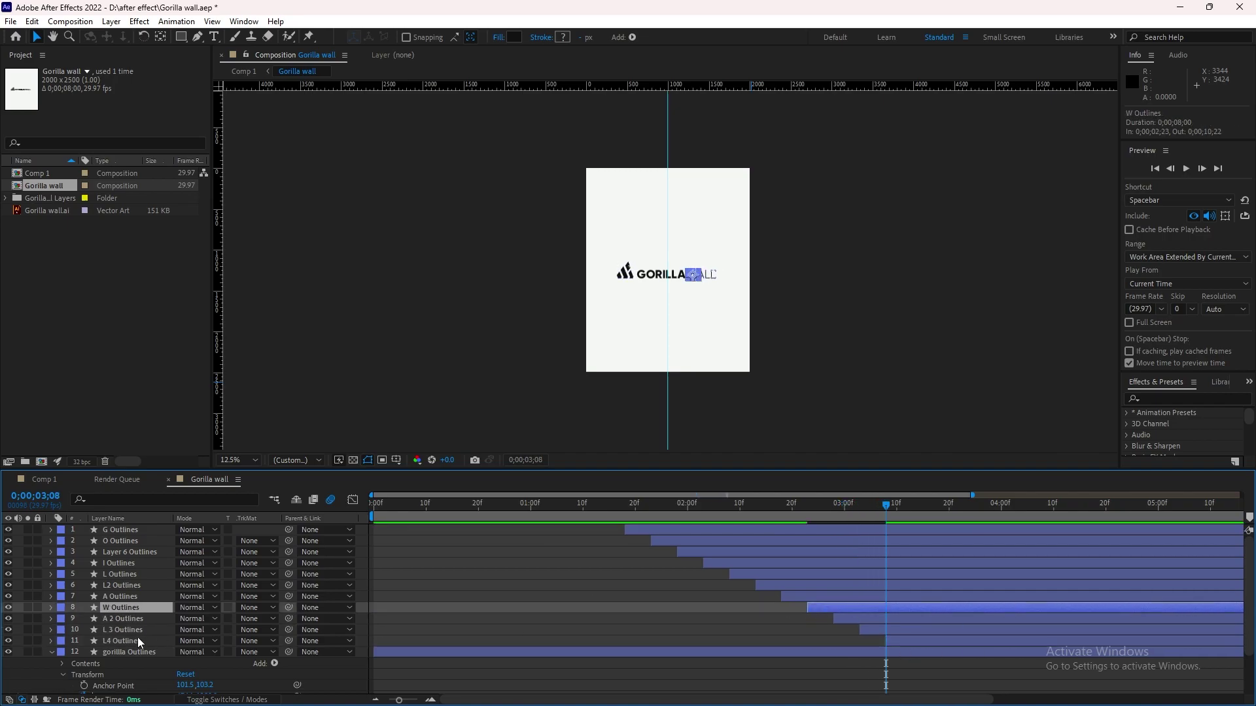
Undo and restore the last timing change, collapse the layer properties, and select W Outlines.
scroll(630, 673, "down", 2)
key("ctrl+z")
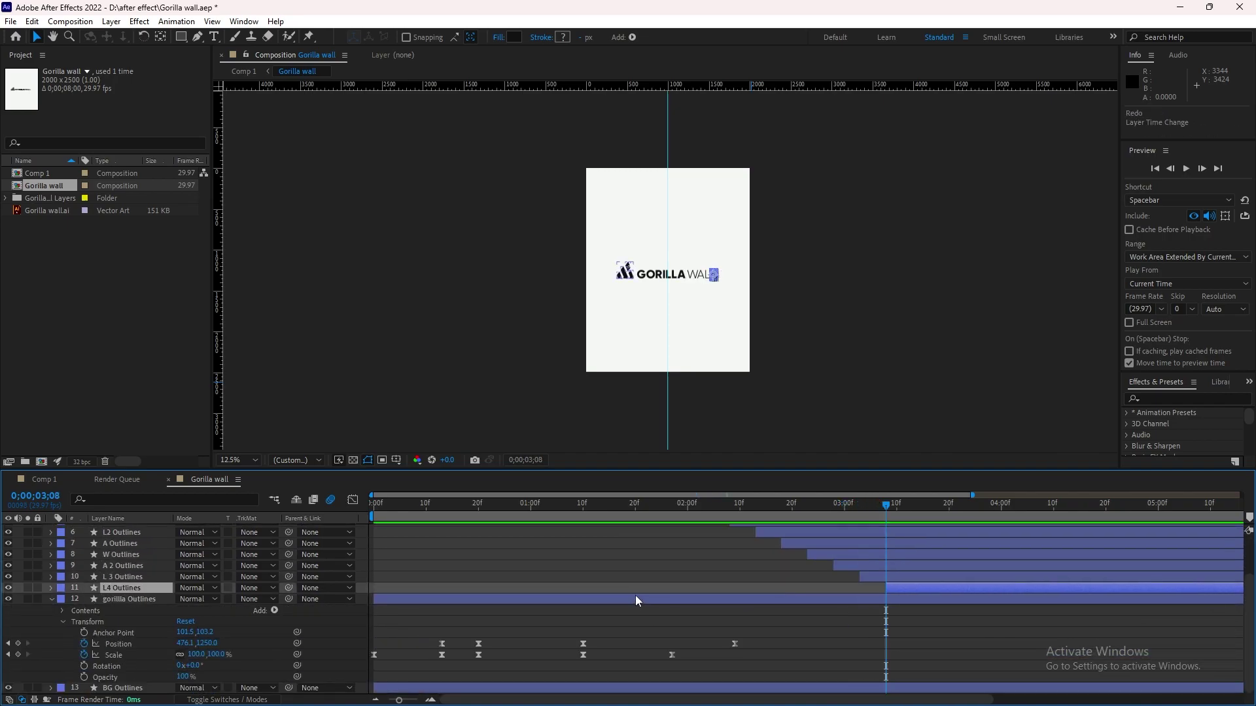
key("space")
key("ctrl+grave")
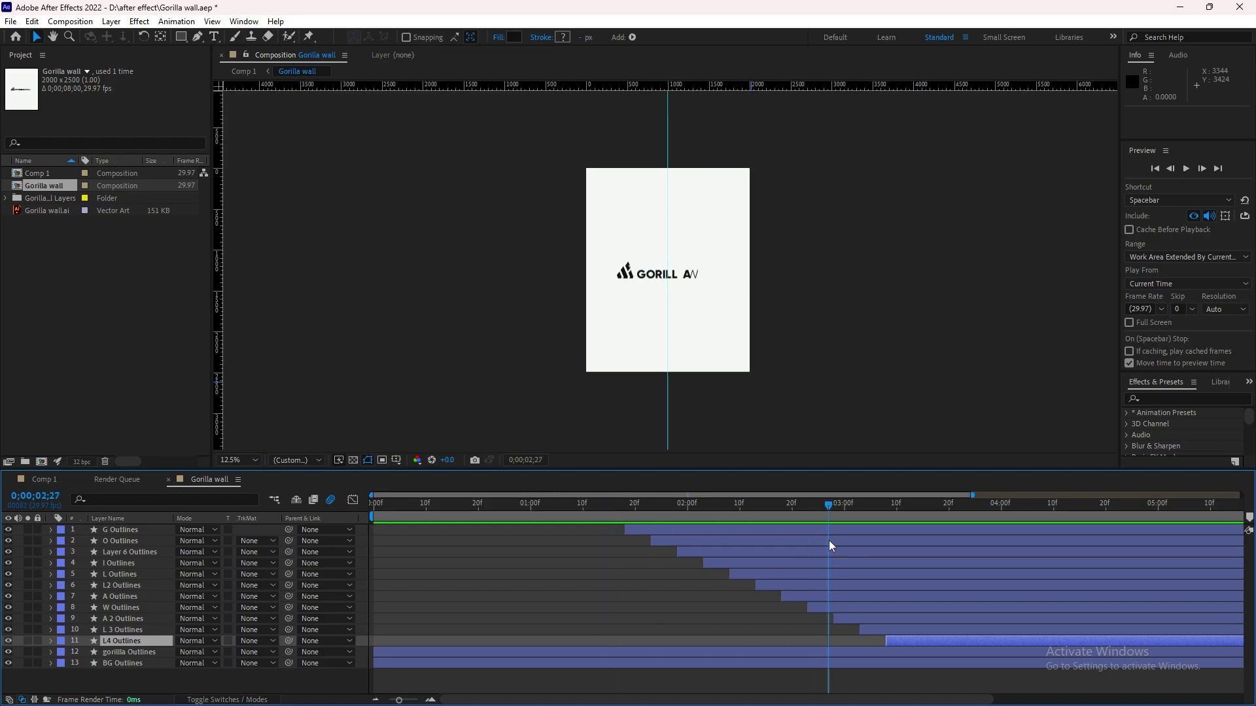
left_click(775, 607)
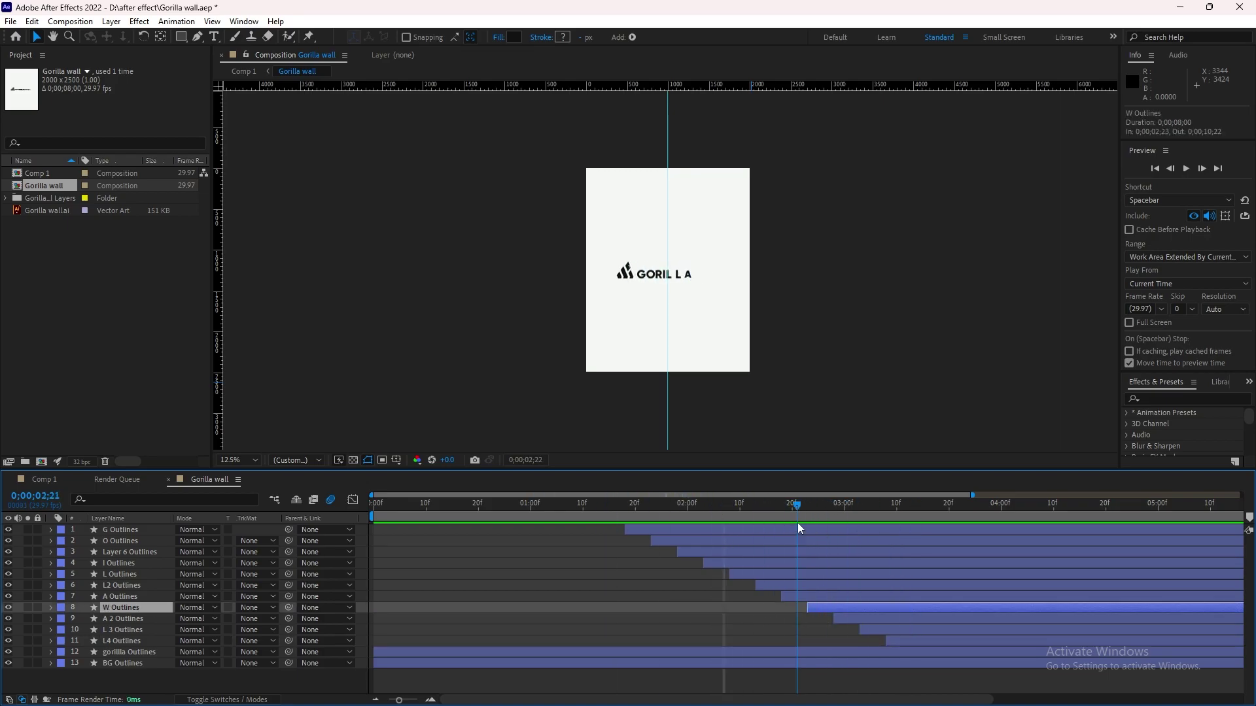
At the W's in-point, key Position shifted right and Scale 0 so it slides and grows in.
key("i")
key("ctrl+grave")
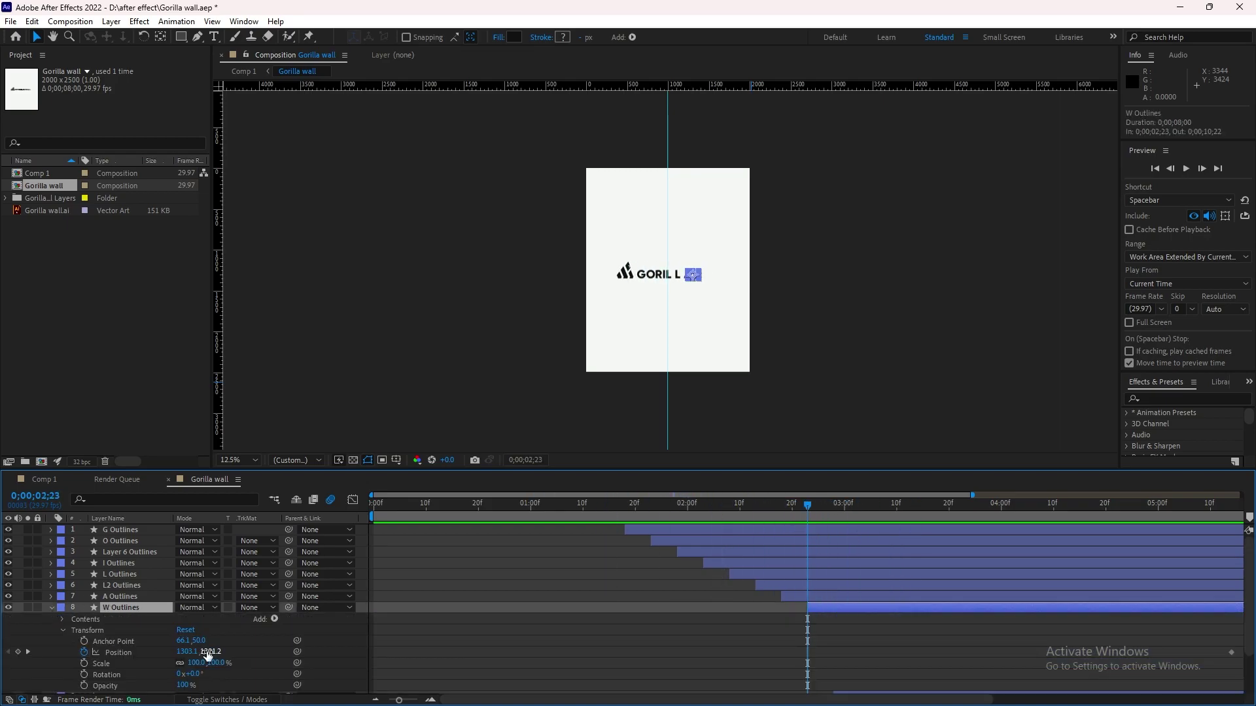
scroll(616, 632, "down", 1)
key("slash")
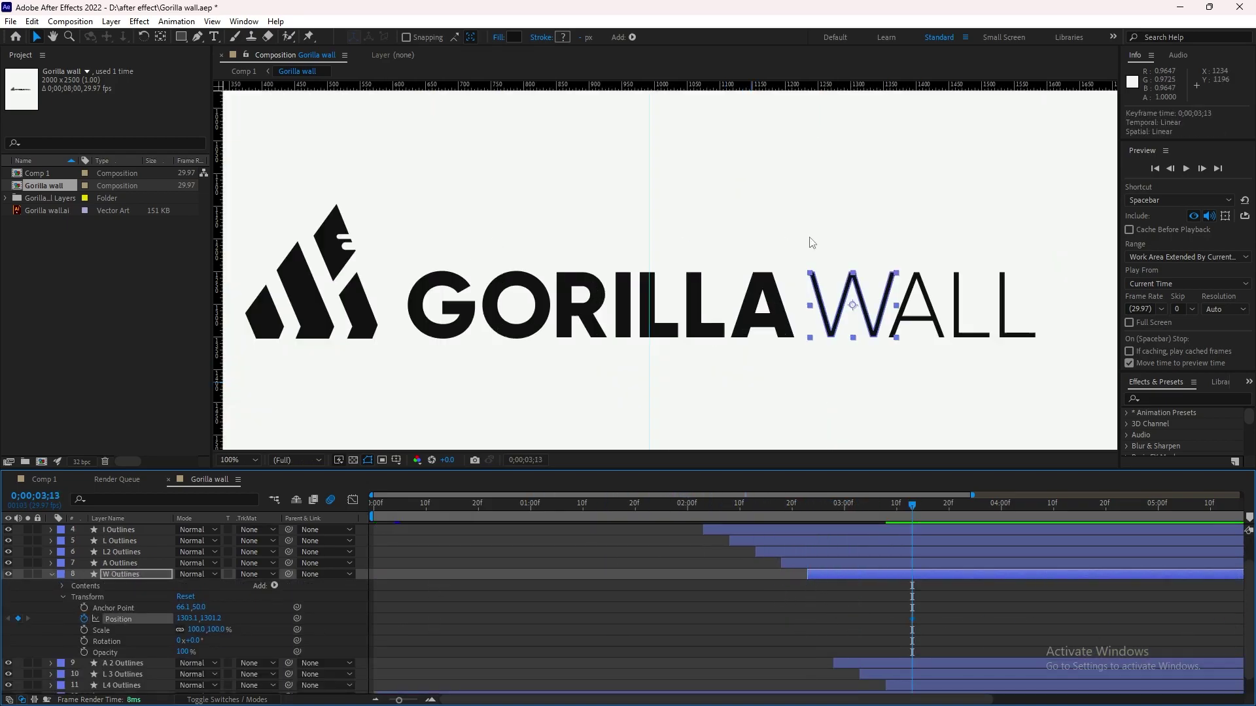
key("i")
left_click_drag(850, 308, 977, 308)
left_click(807, 504)
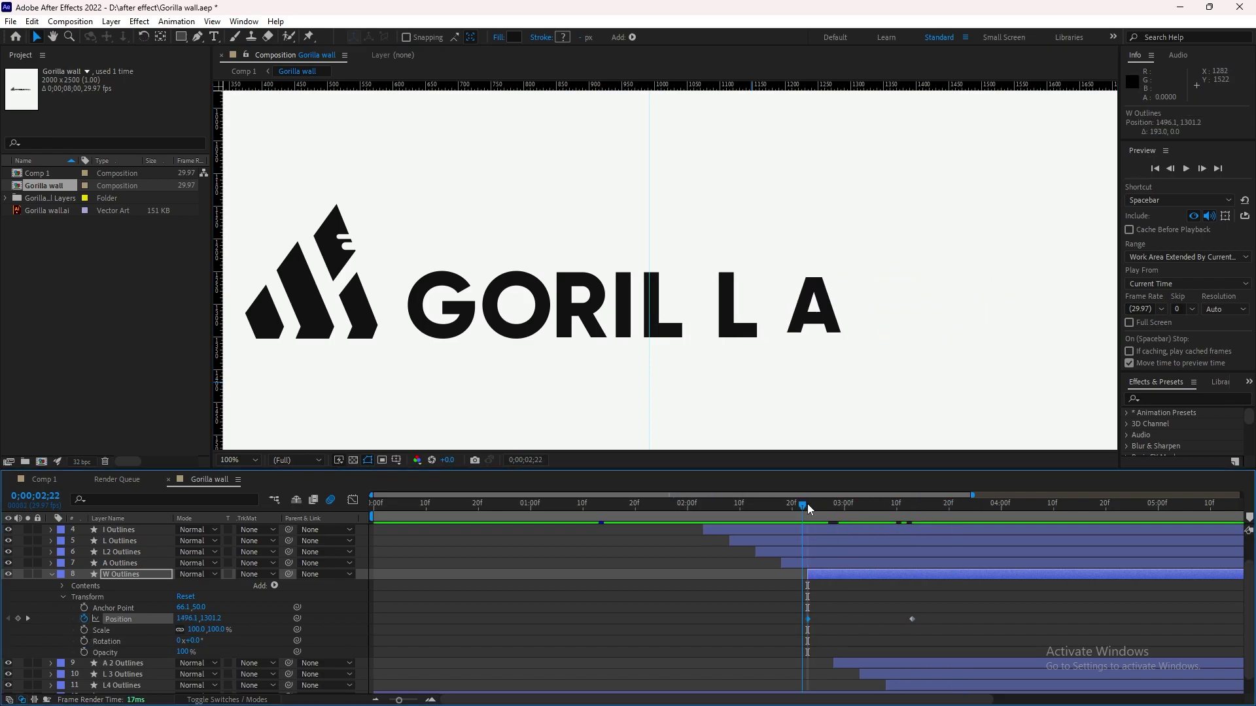
left_click(218, 629)
type("0")
key("Return")
key("space")
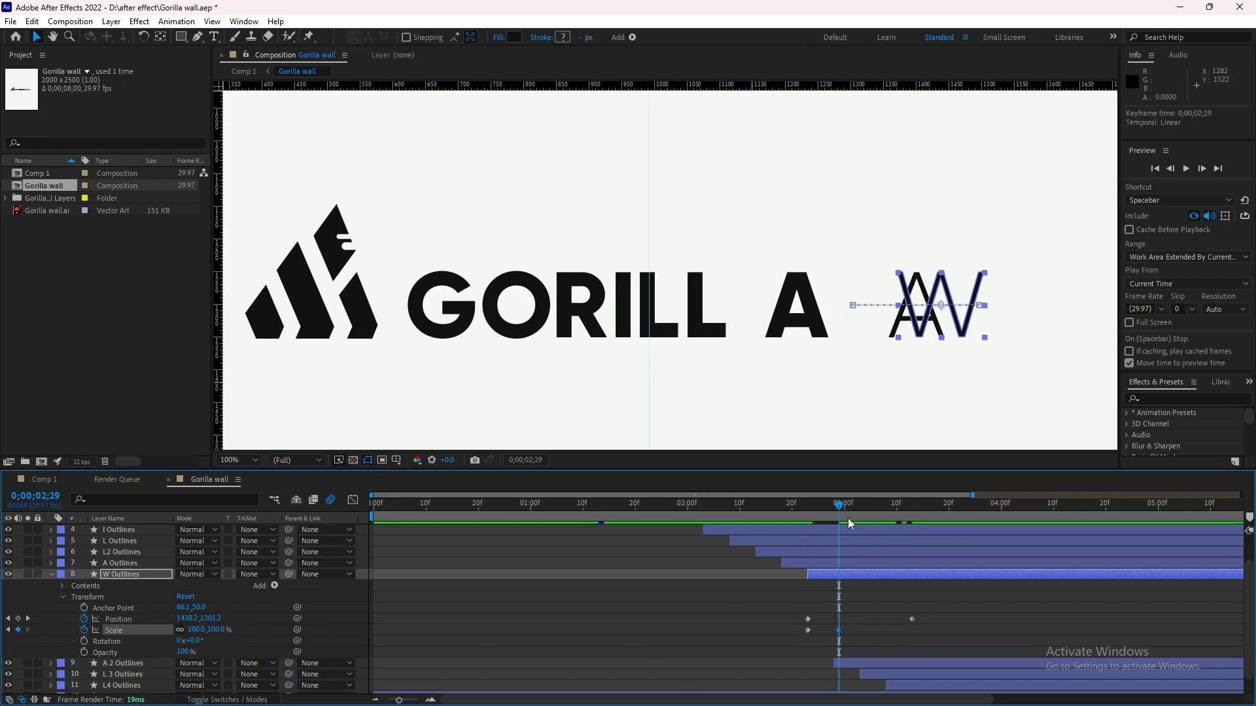
Apply Easy Ease to all the W's keyframes and check its scale speed graph.
left_click(803, 505)
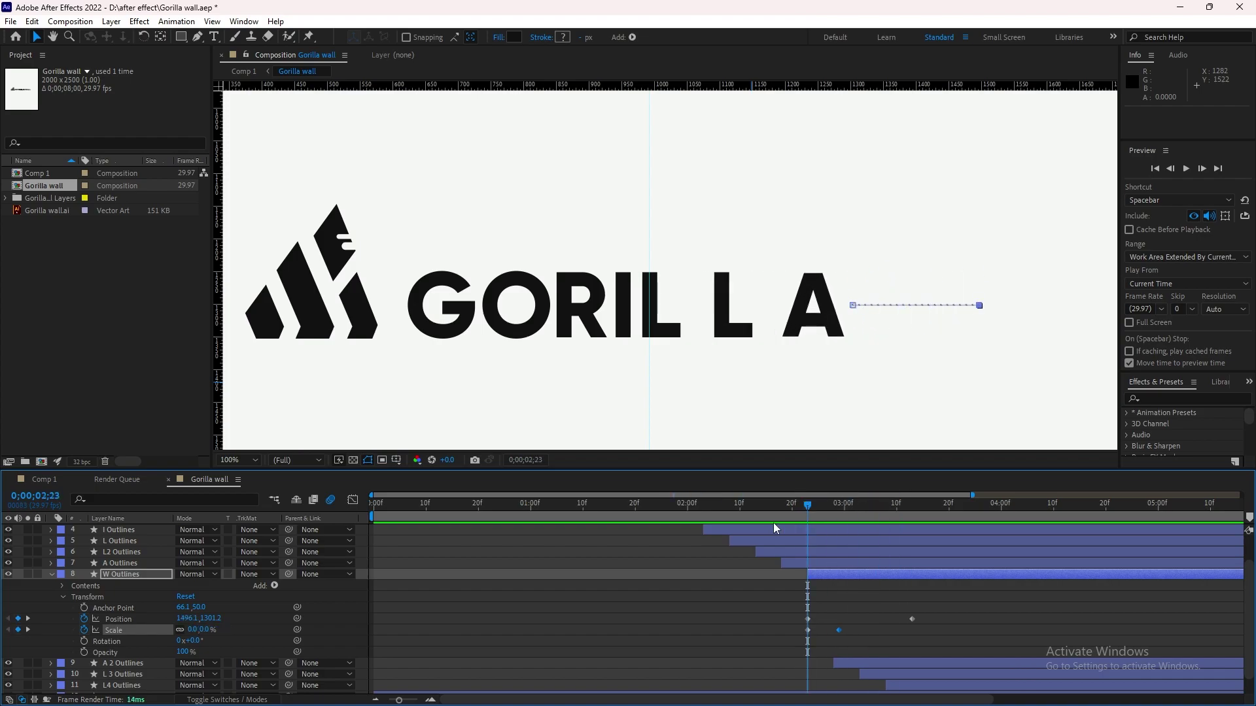
right_click(843, 630)
left_click(1059, 523)
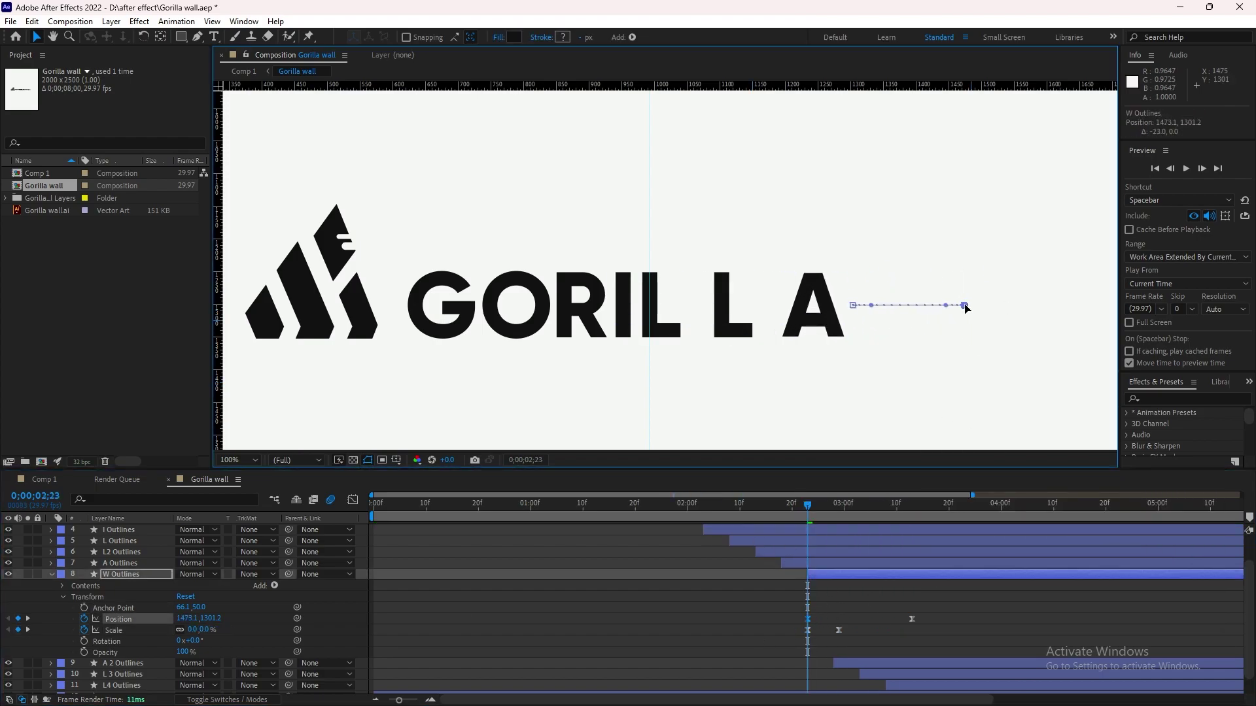
left_click(870, 505)
left_click(114, 630)
key("shift+F3")
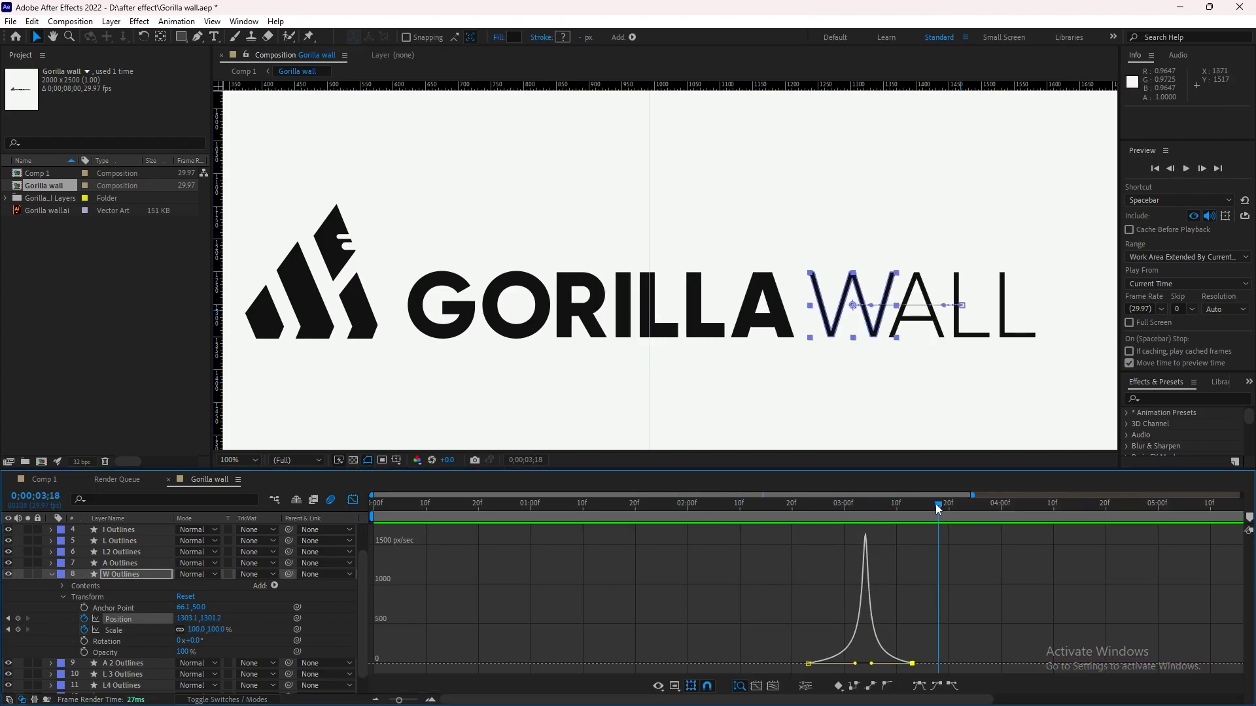
key("shift+F3")
Select the A 2 Outlines layer and its Position keyframes, zooming the timeline out.
left_click(833, 629)
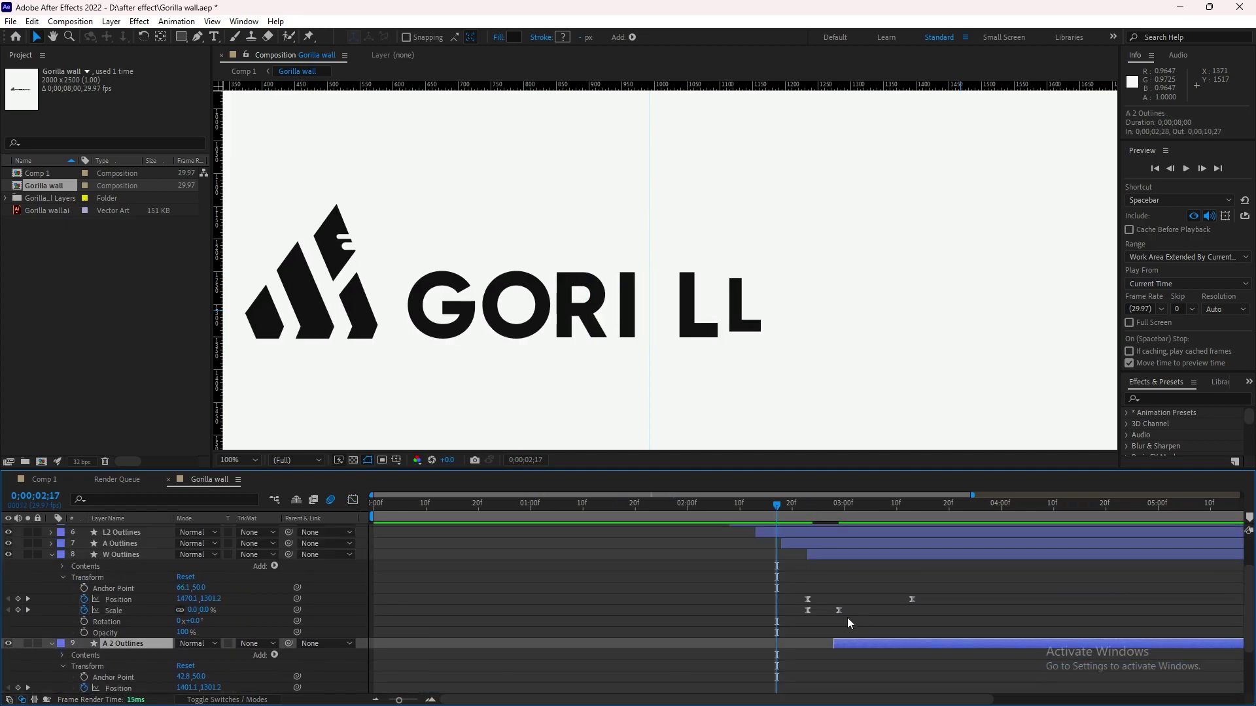
left_click_drag(785, 505, 834, 504)
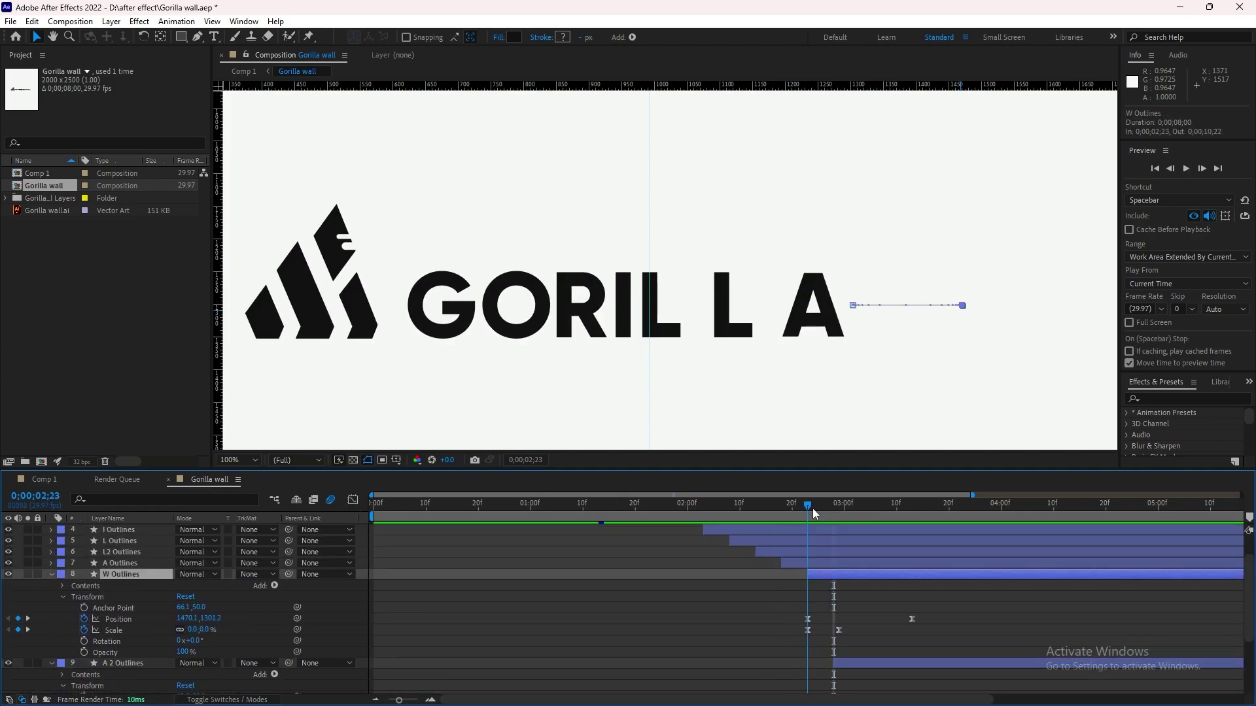
scroll(416, 703, "down", 1)
left_click_drag(743, 511, 699, 510)
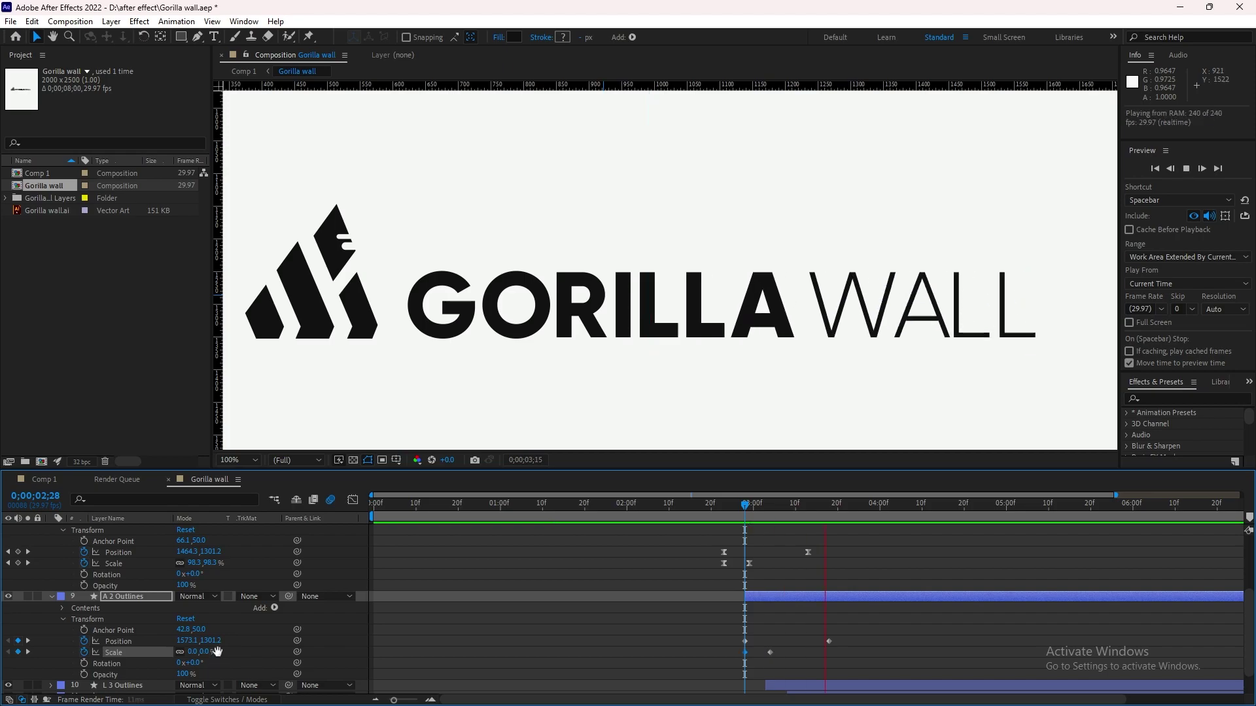
left_click_drag(739, 660, 837, 635)
Pull the A's position ease influence handles in the speed graph for a sharply peaked curve.
key("shift+F3")
left_click_drag(766, 663, 811, 654)
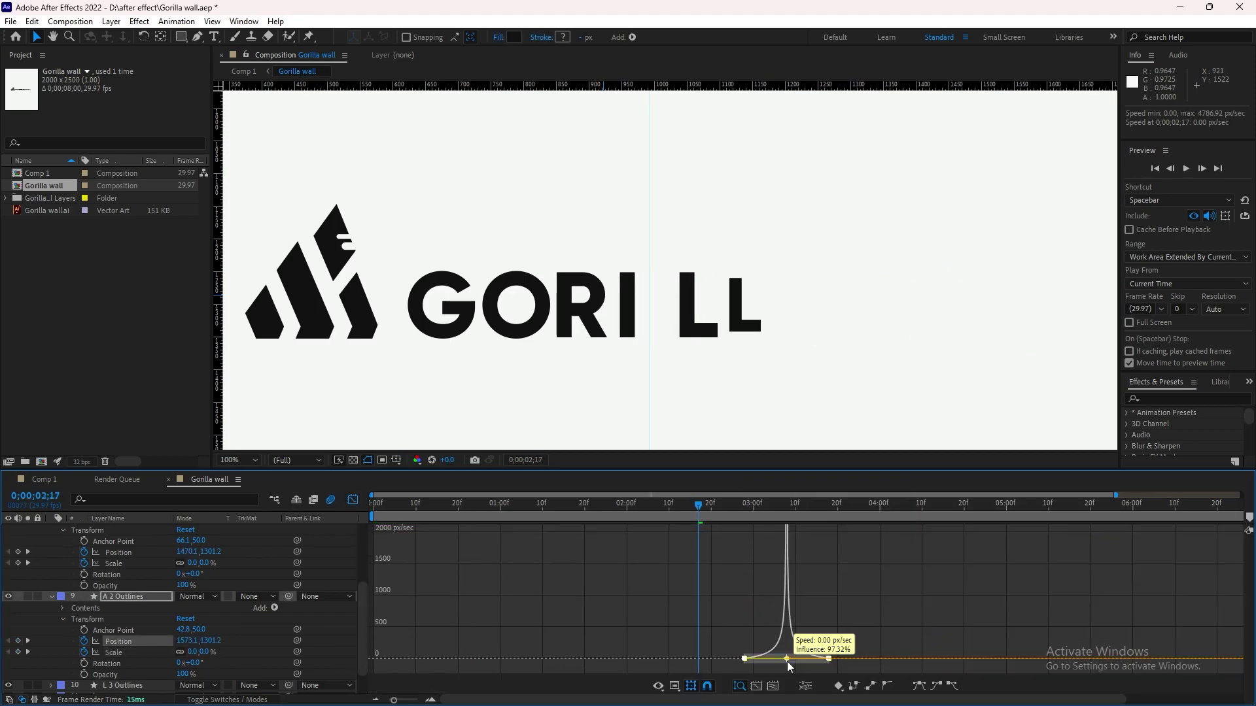
left_click_drag(746, 523, 737, 526)
left_click_drag(831, 660, 791, 662)
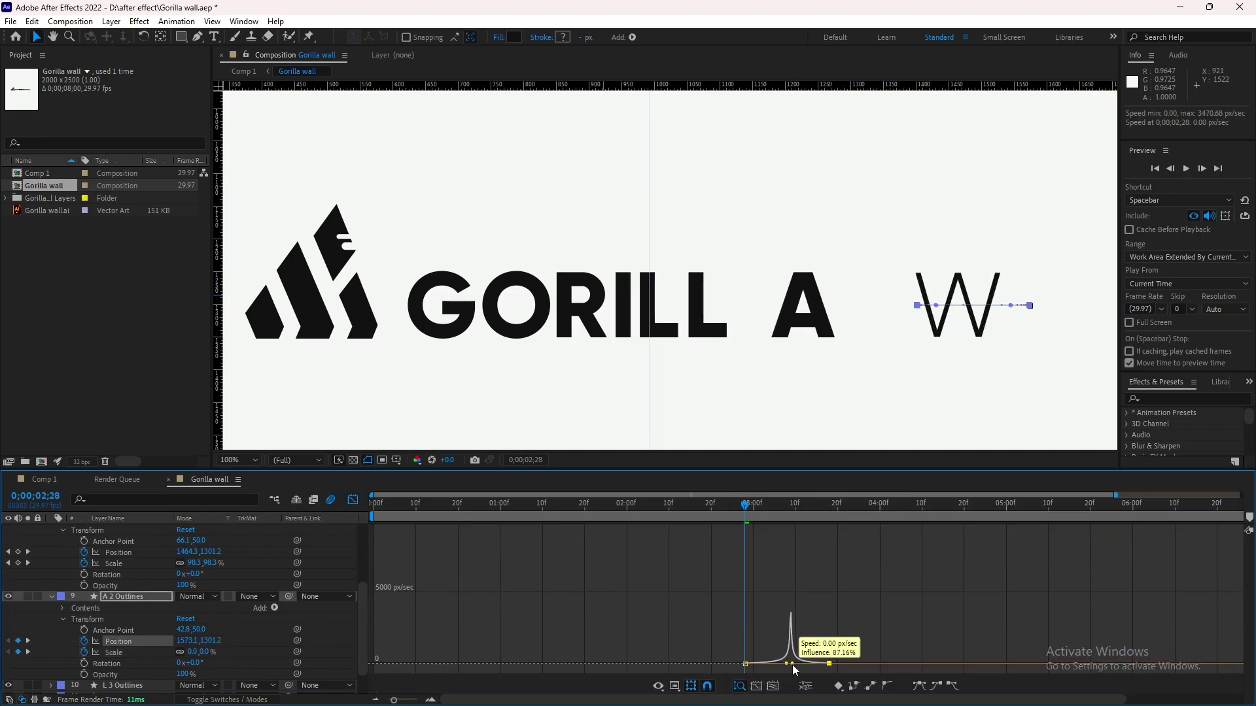
key("space")
Review the A's scale speed curve, select a scale keyframe, and save the project.
left_click(751, 665)
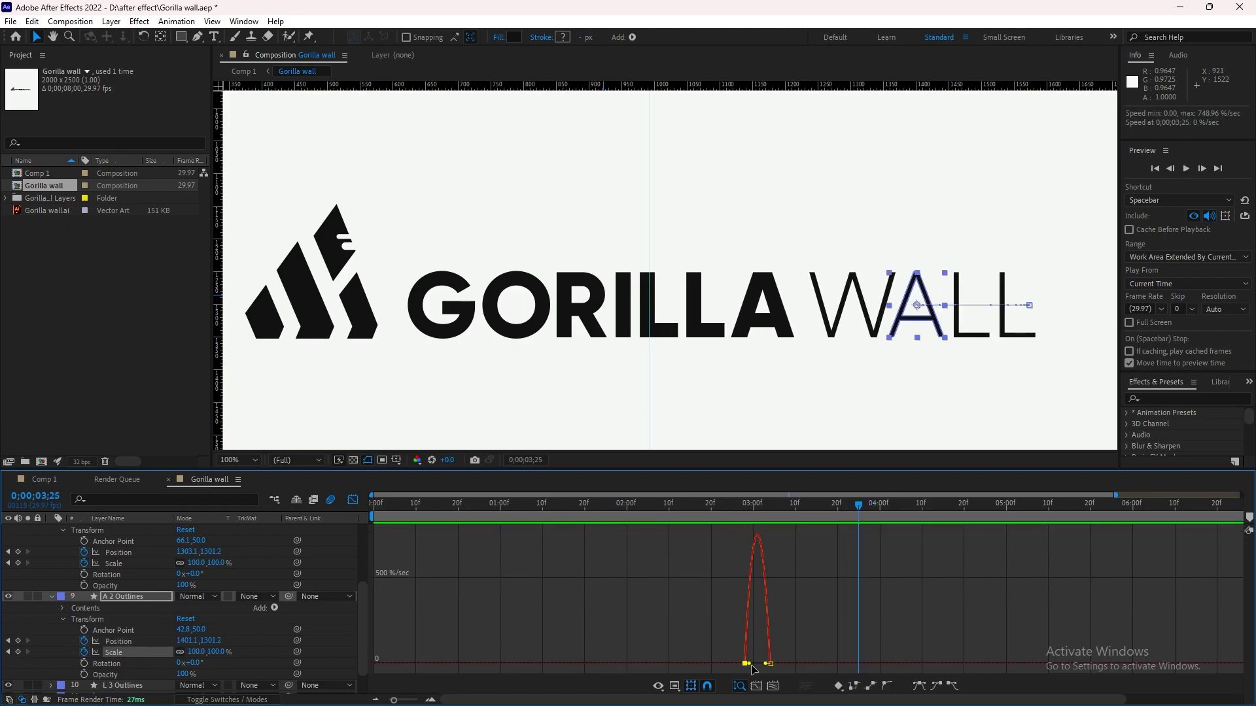
key("shift+F3")
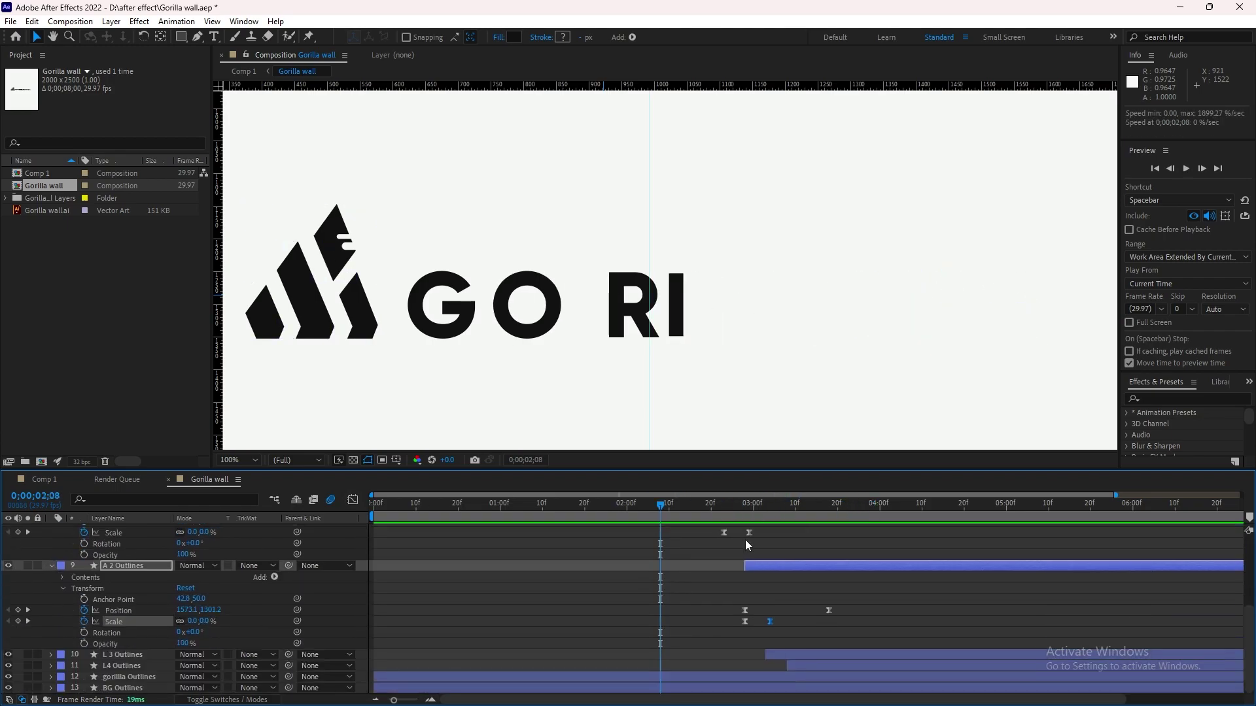
left_click_drag(744, 539, 768, 531)
left_click(770, 622)
scroll(773, 622, "down", 2)
key("ctrl+s")
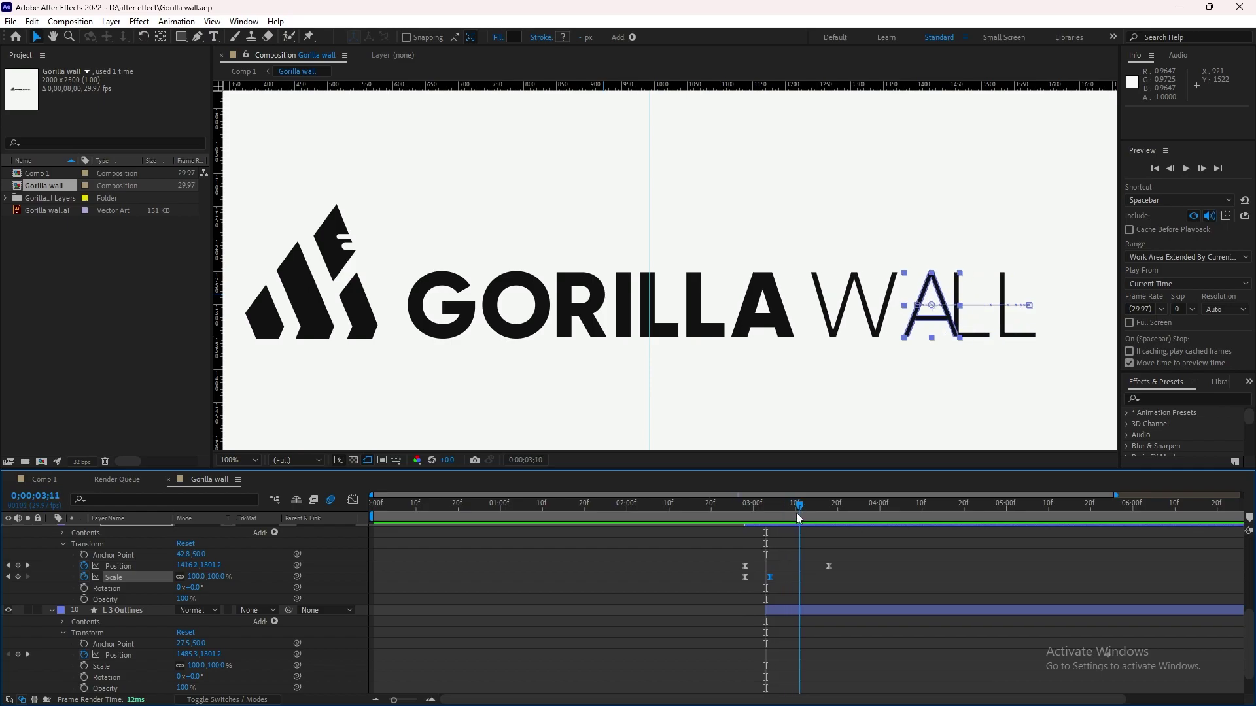
Move the first L right at its in-point and key its Scale from 0 to 100%.
left_click_drag(957, 316, 1073, 316)
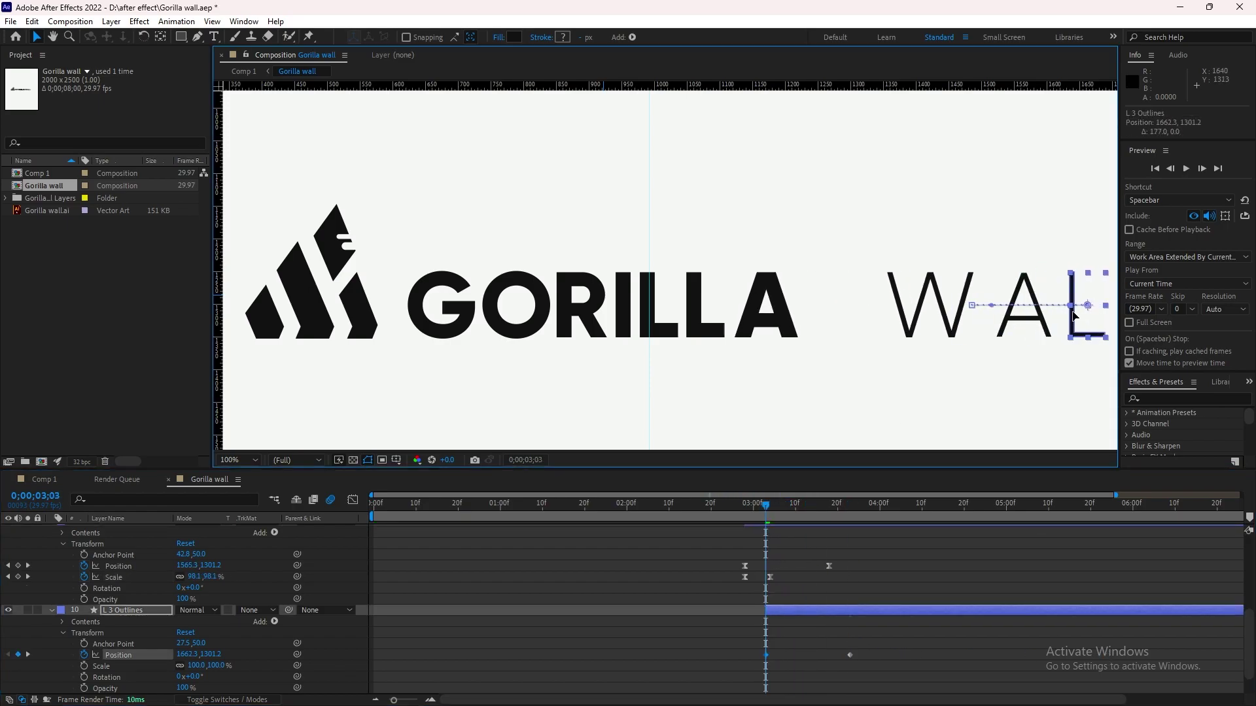
left_click(105, 666)
key("ctrl+v")
key("space")
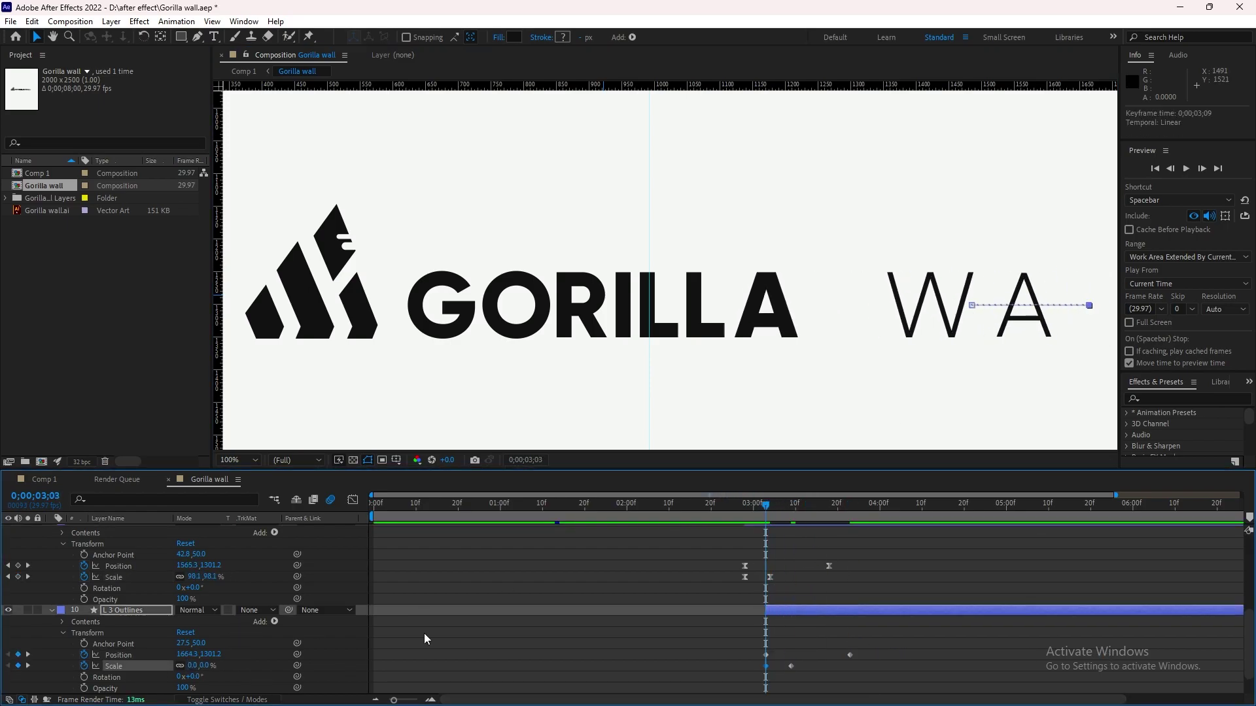
Ease all the L's keyframes and check its position and scale speed curves while previewing.
left_click_drag(751, 644, 794, 671)
key("shift+F3")
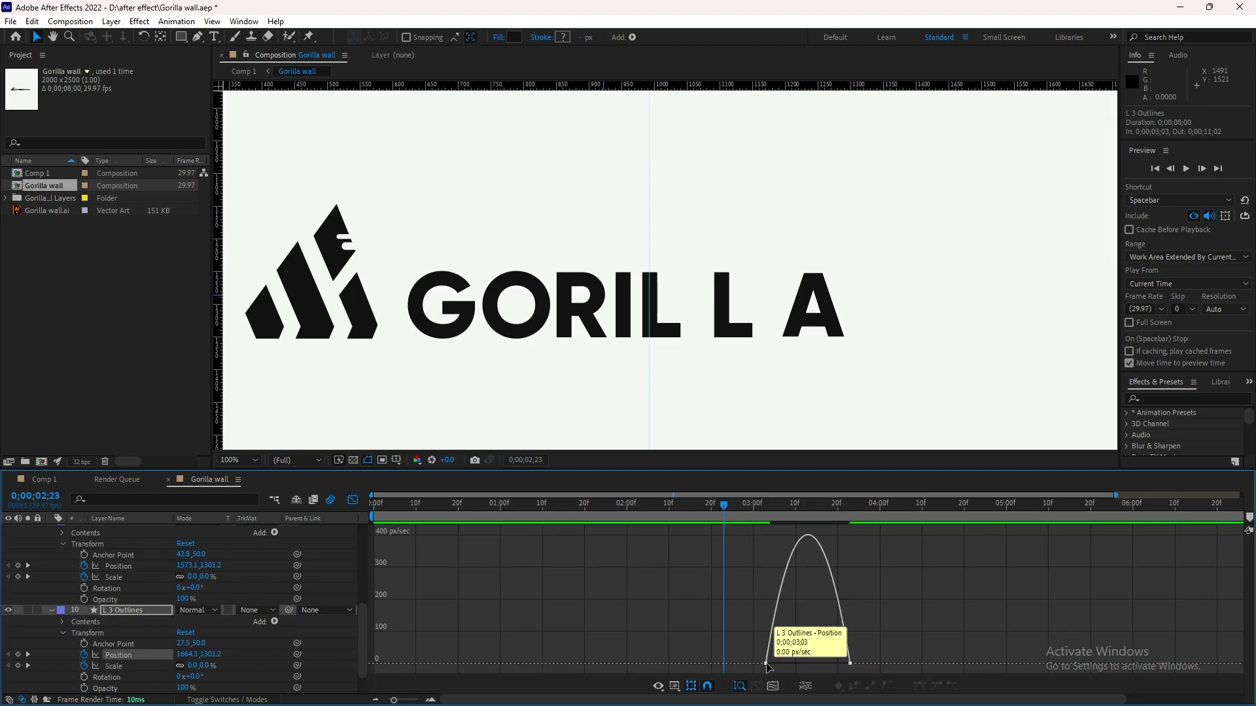
left_click(820, 664)
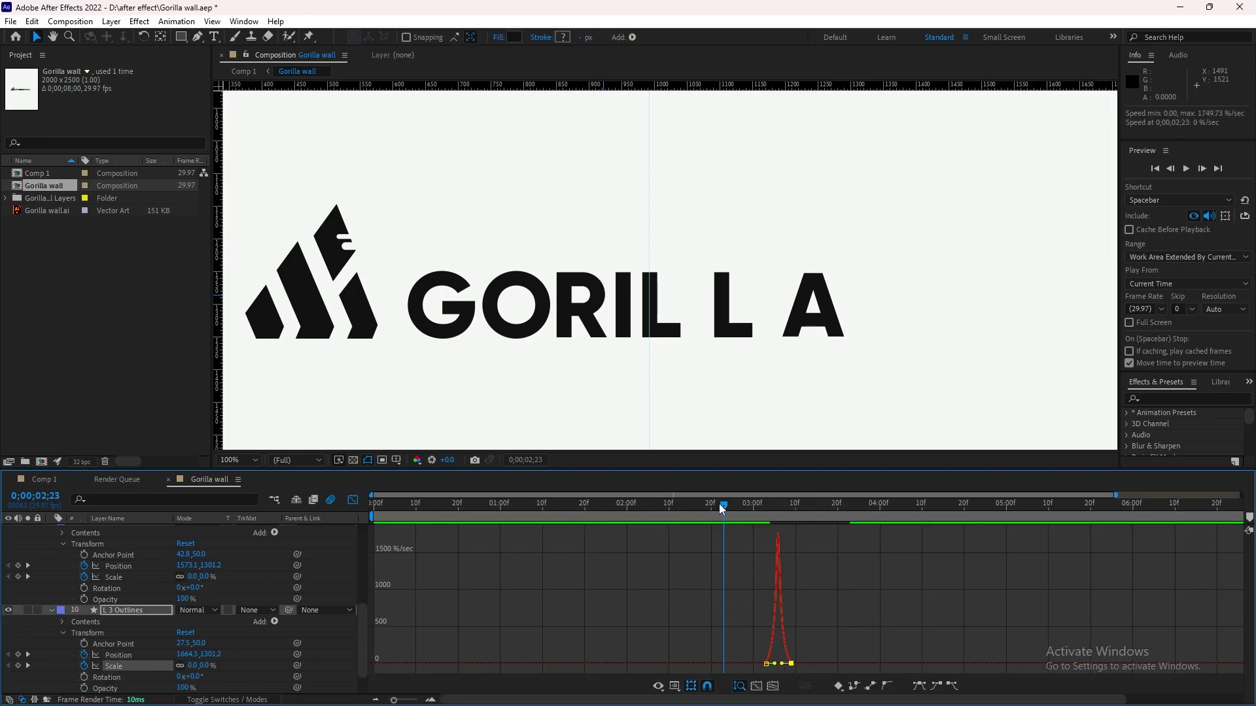
key("space")
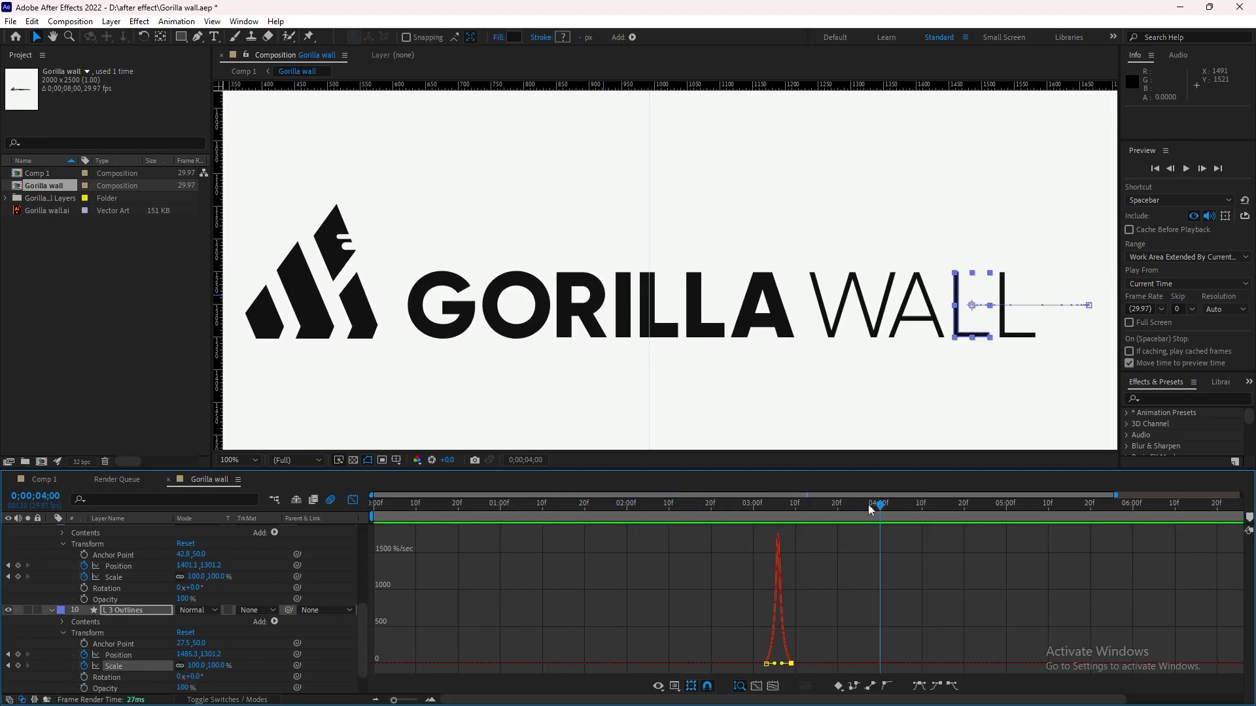
key("shift+F3")
key("space")
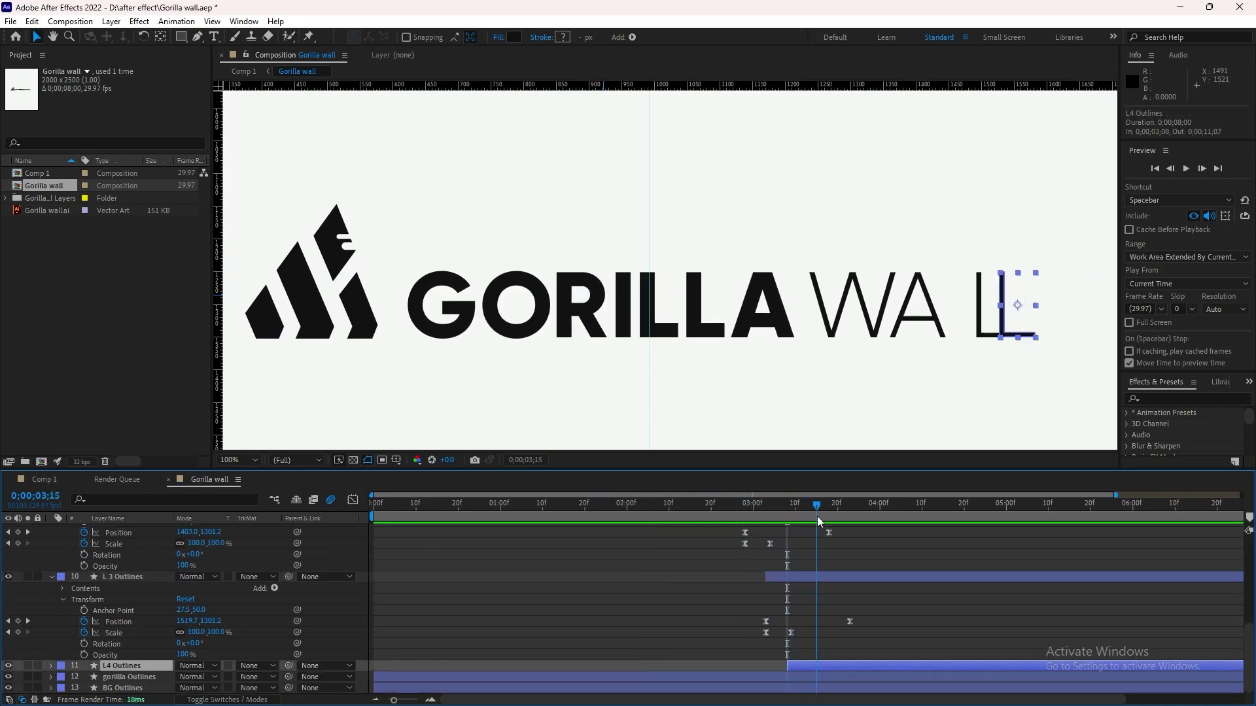